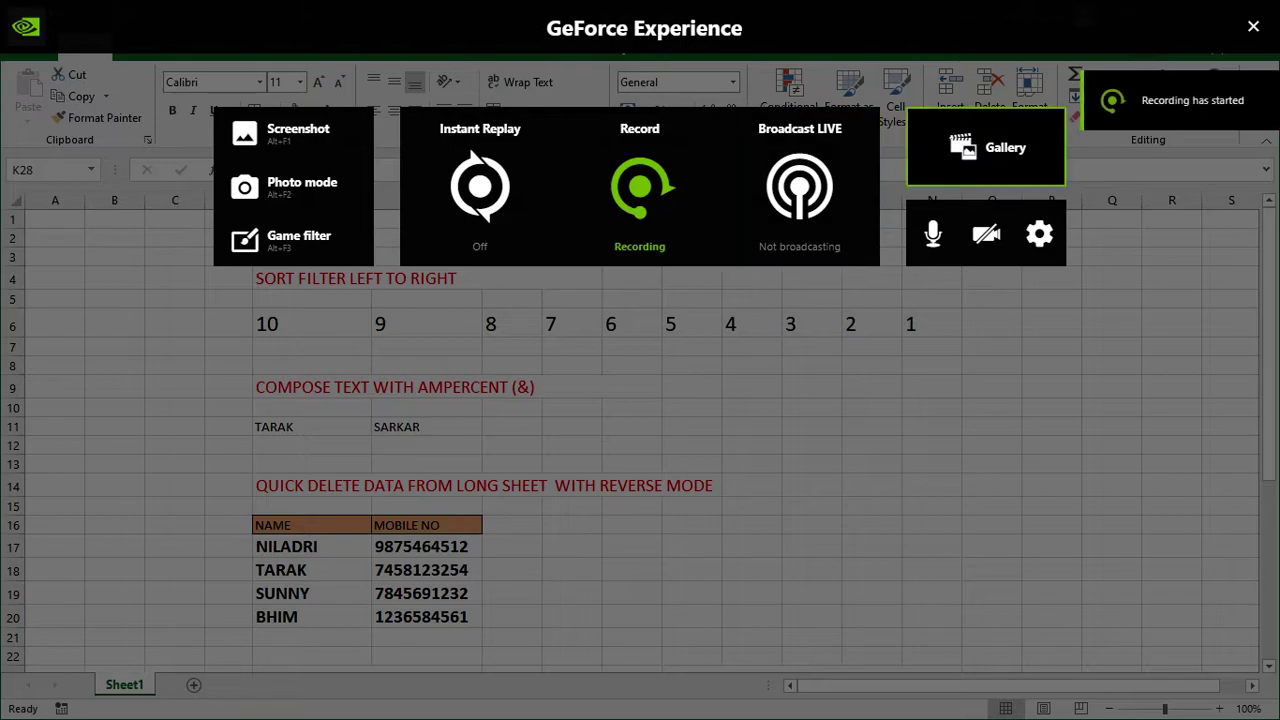
# - Custom-sort E6:N6 left to right so row 6 reads 1 through 10
pyautogui.click(1254, 32)
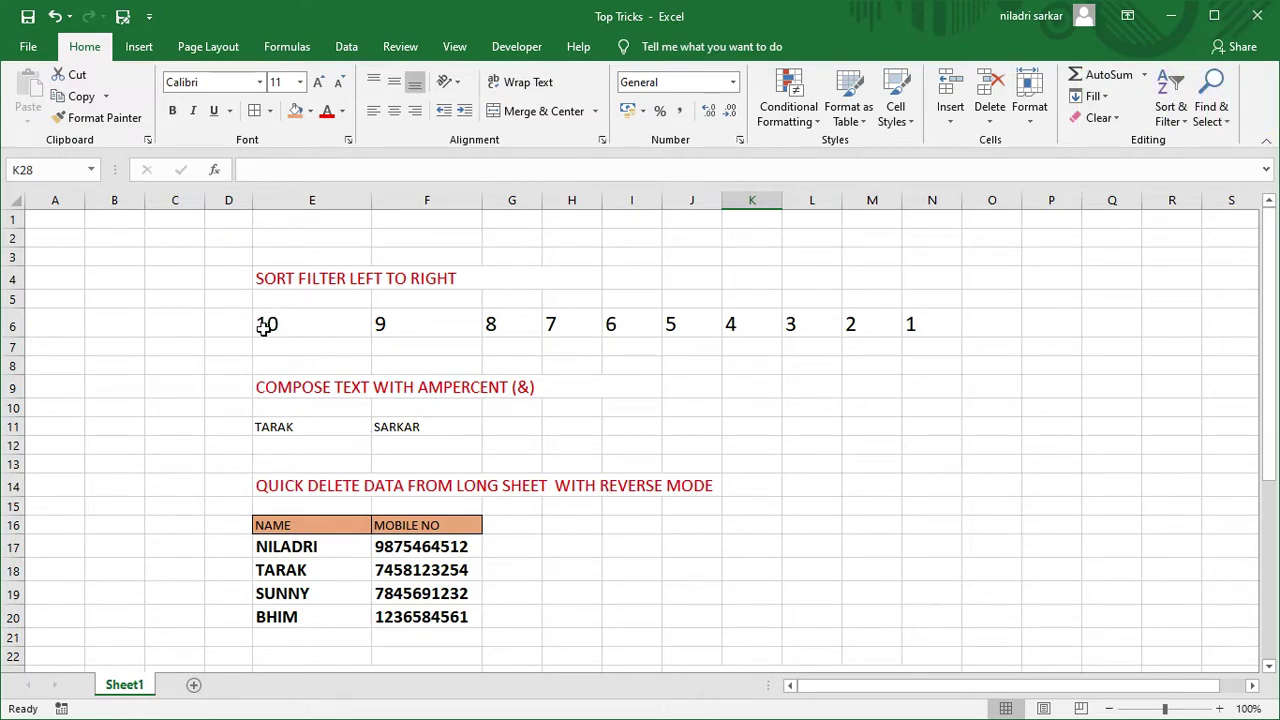
pyautogui.moveTo(267, 322); pyautogui.dragTo(911, 323)
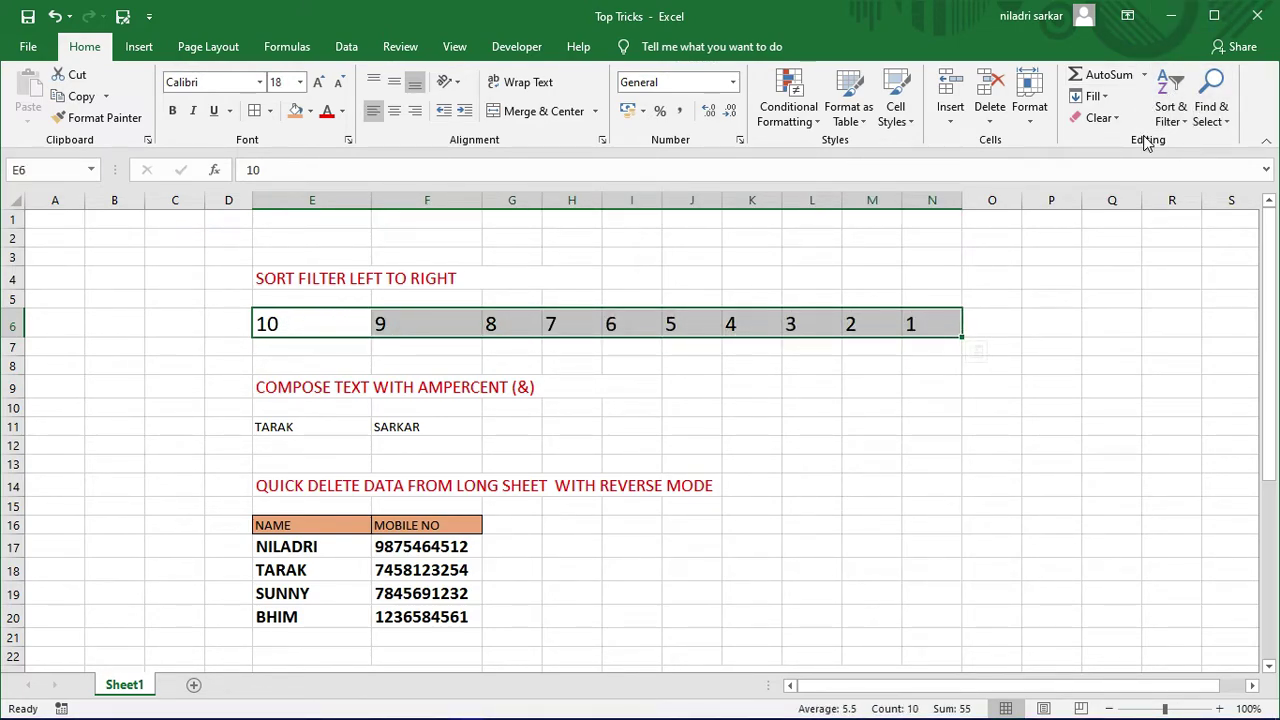
pyautogui.click(1168, 114)
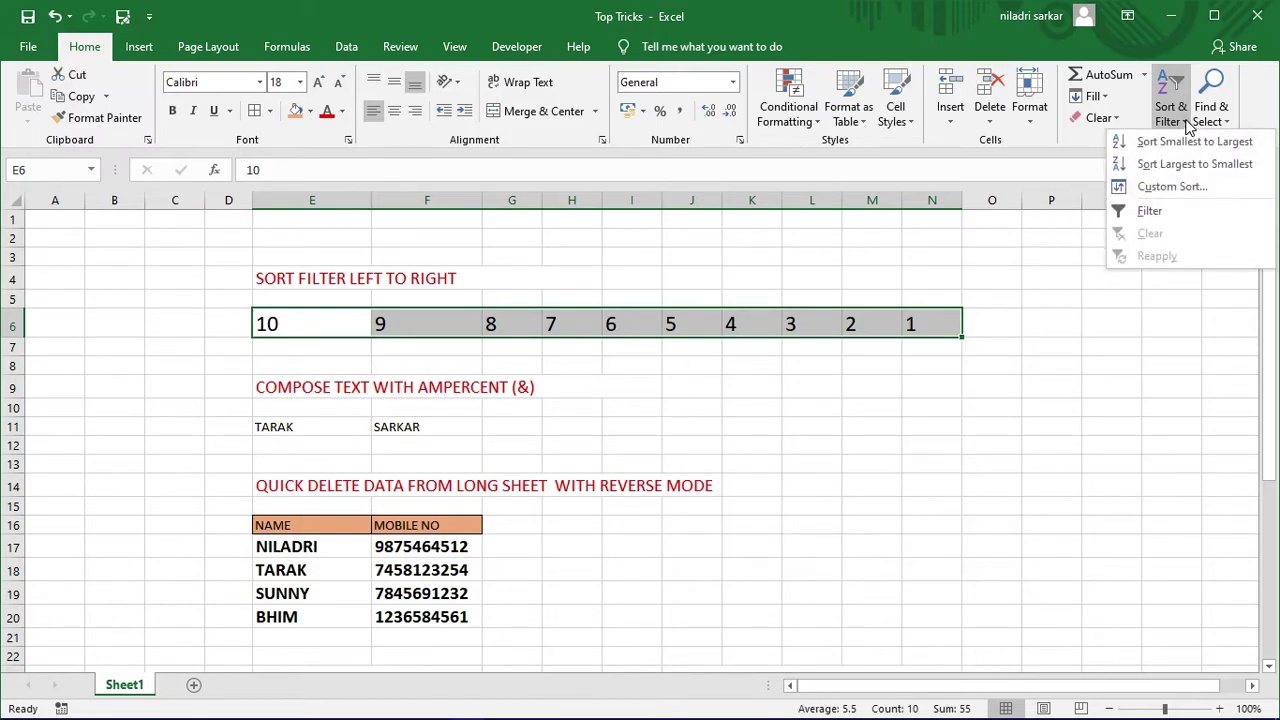
pyautogui.click(1180, 187)
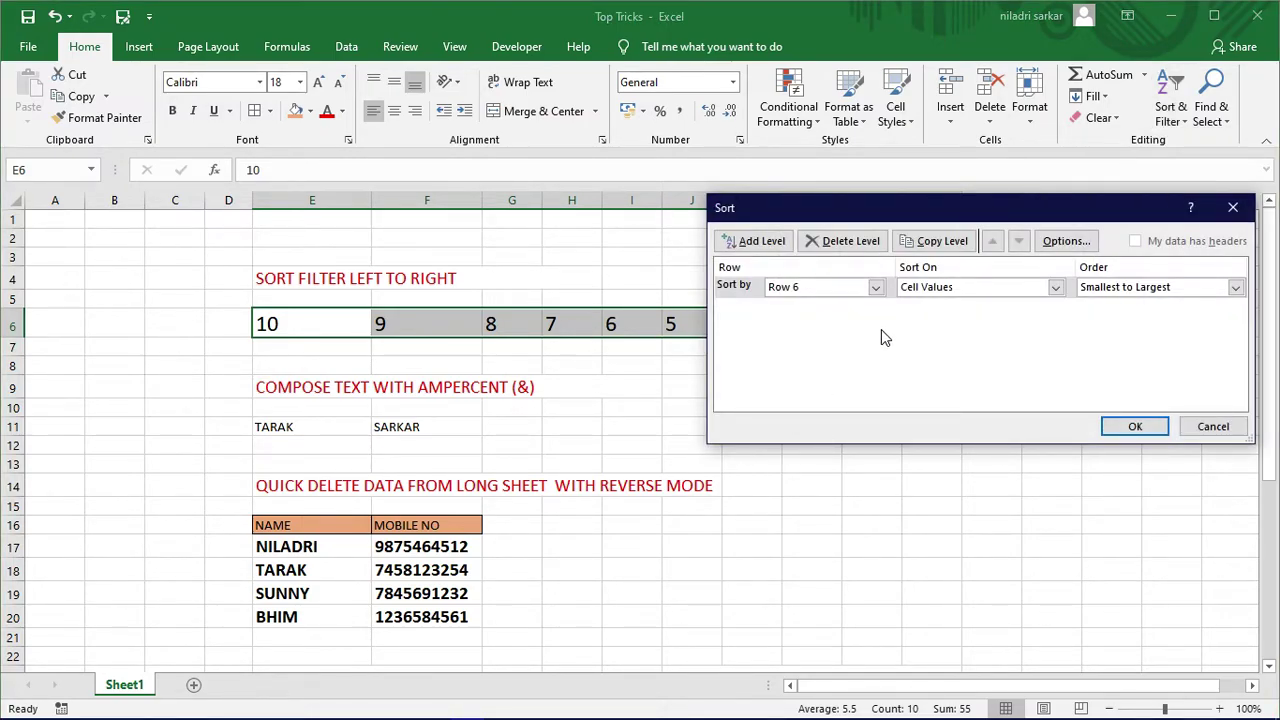
pyautogui.moveTo(980, 215); pyautogui.dragTo(765, 308)
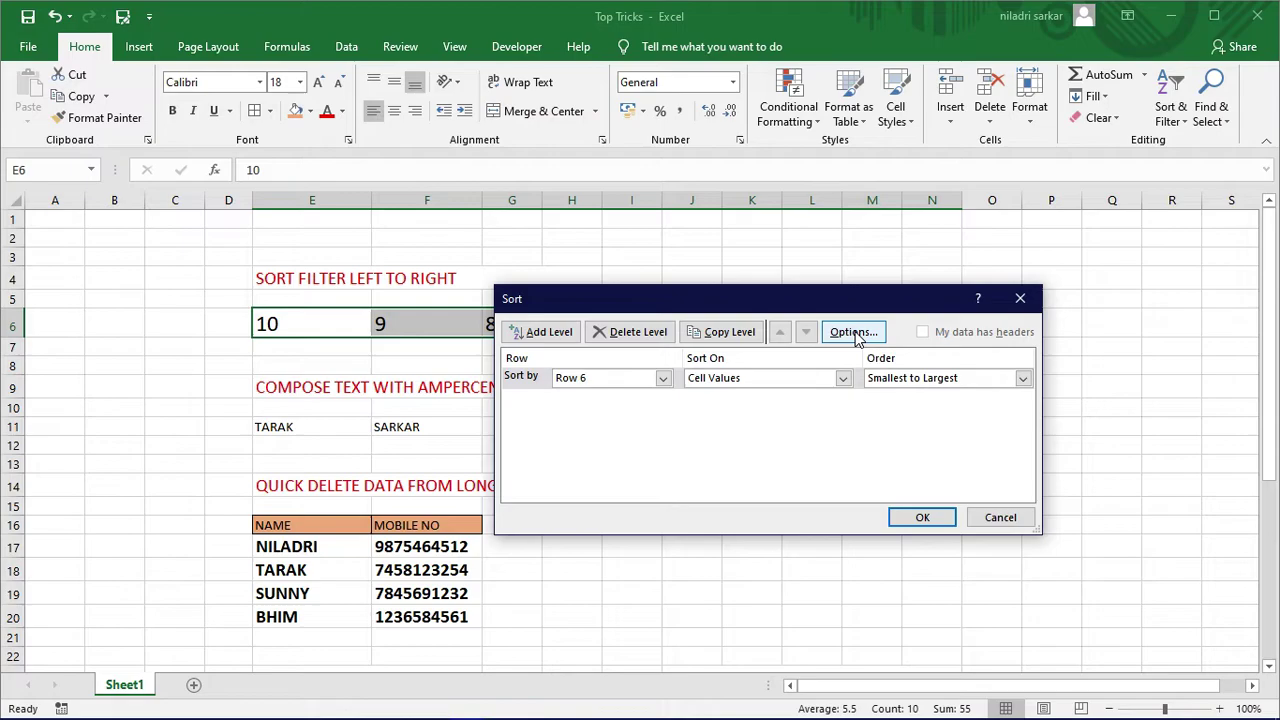
pyautogui.moveTo(798, 309); pyautogui.dragTo(945, 179)
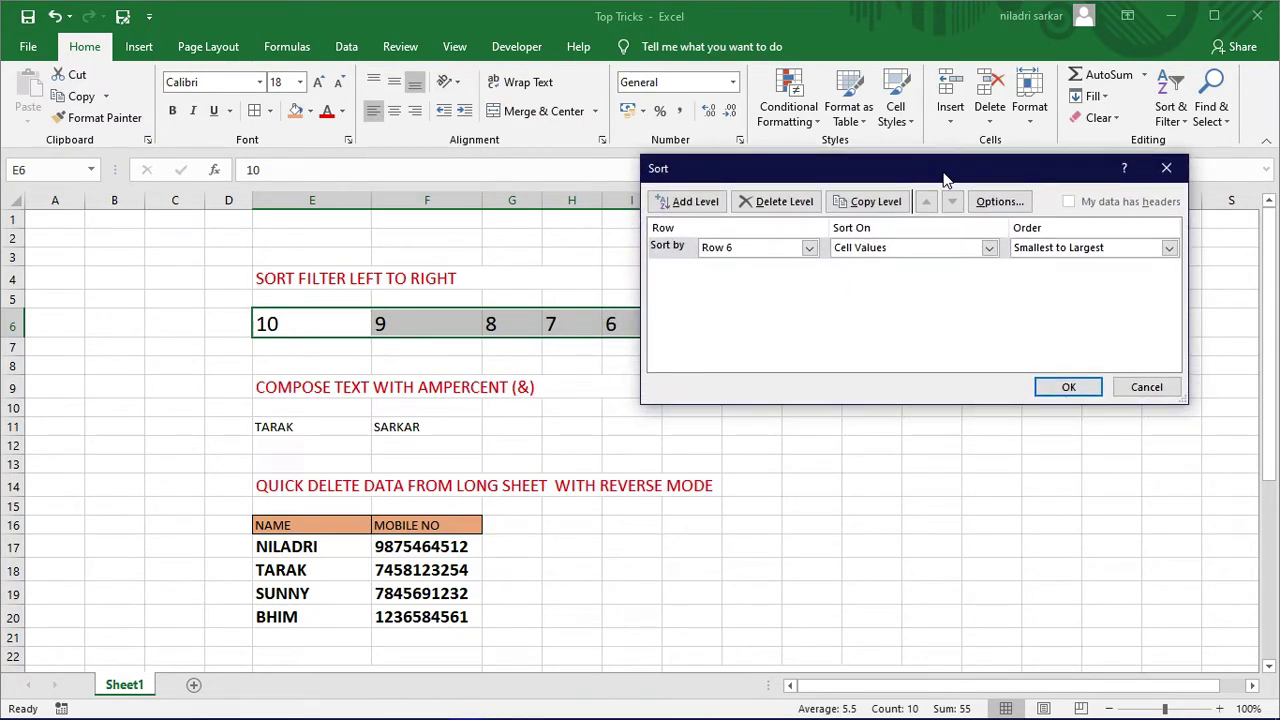
pyautogui.click(1008, 203)
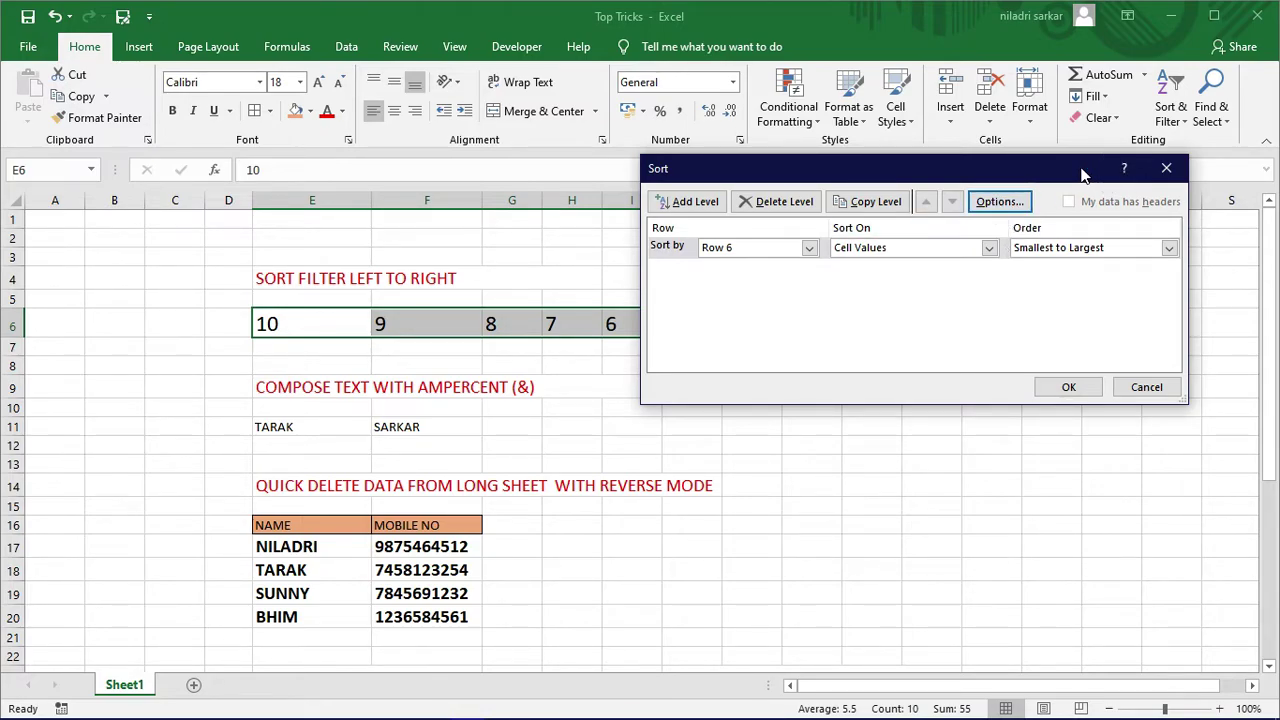
pyautogui.moveTo(1082, 175)
pyautogui.mouseDown()
pyautogui.moveTo(1148, 222)
pyautogui.moveTo(1119, 114)
pyautogui.moveTo(1179, 5)
pyautogui.moveTo(1176, 30)
pyautogui.mouseUp()
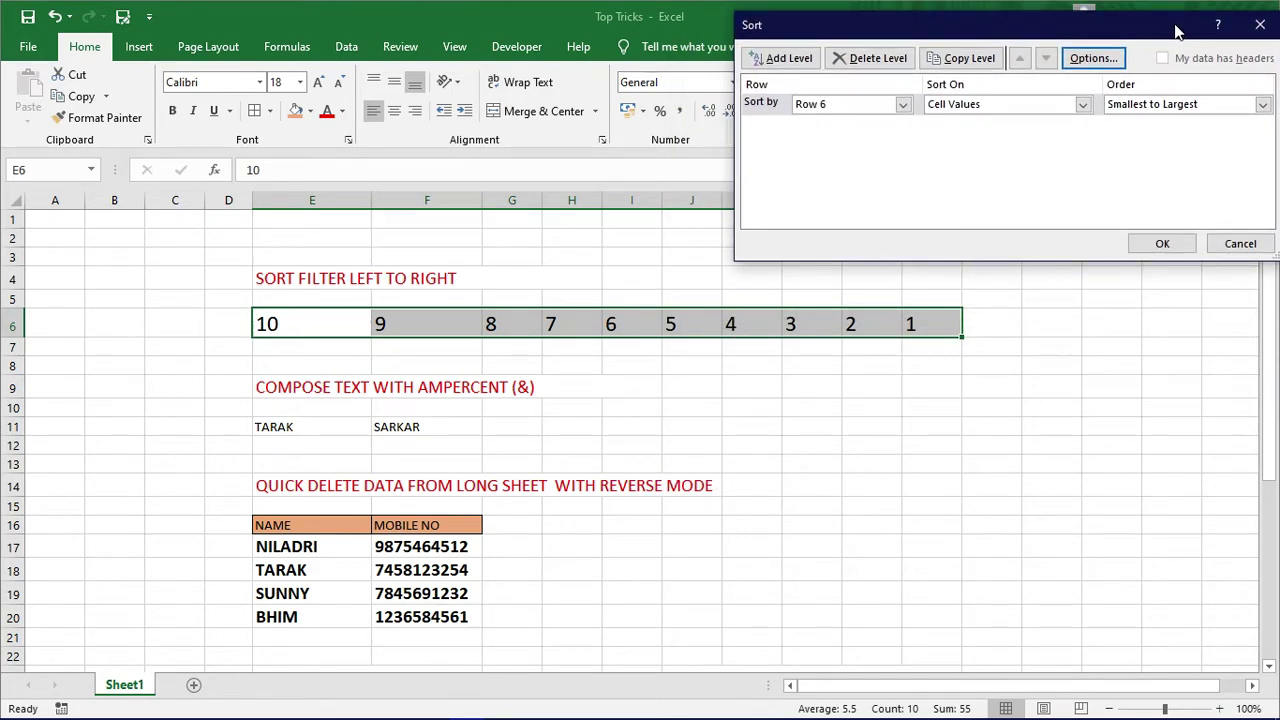
pyautogui.click(1093, 60)
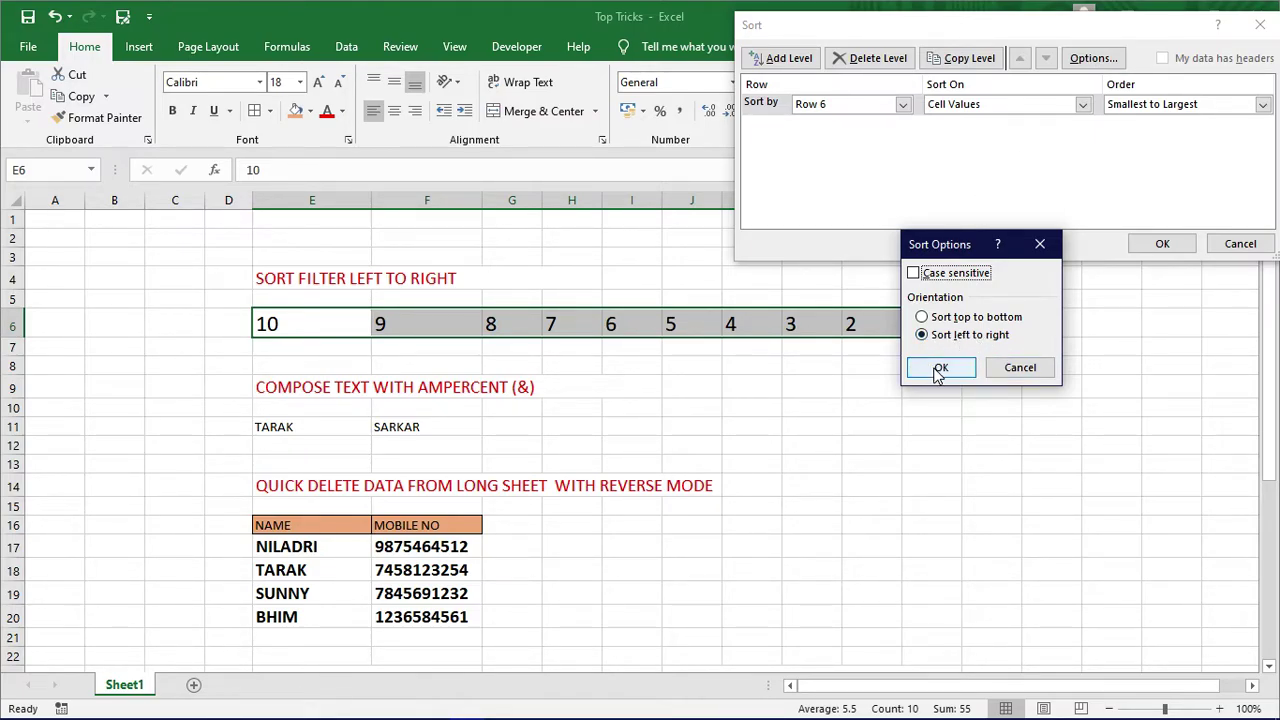
pyautogui.click(937, 369)
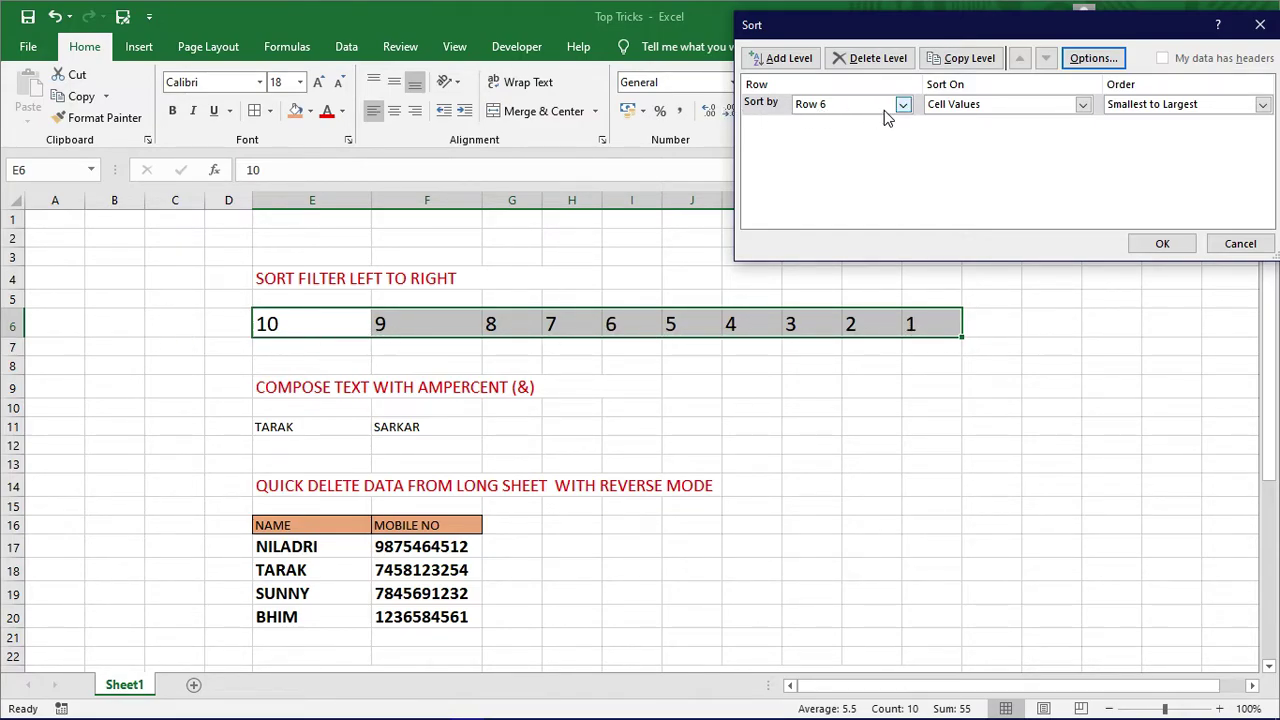
pyautogui.click(1162, 244)
pyautogui.click(1096, 430)
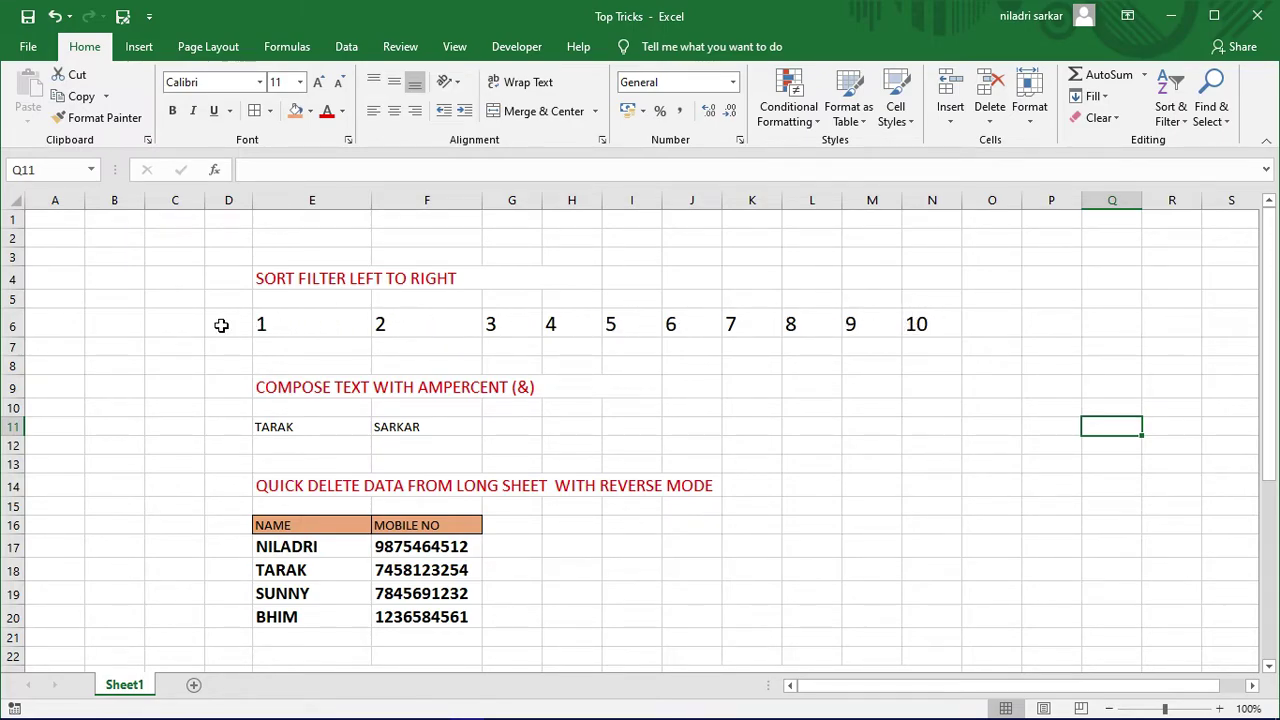
# - Widen column G to about 16.43 and select G11 for the joined name
pyautogui.scroll(-1, 380, 380)
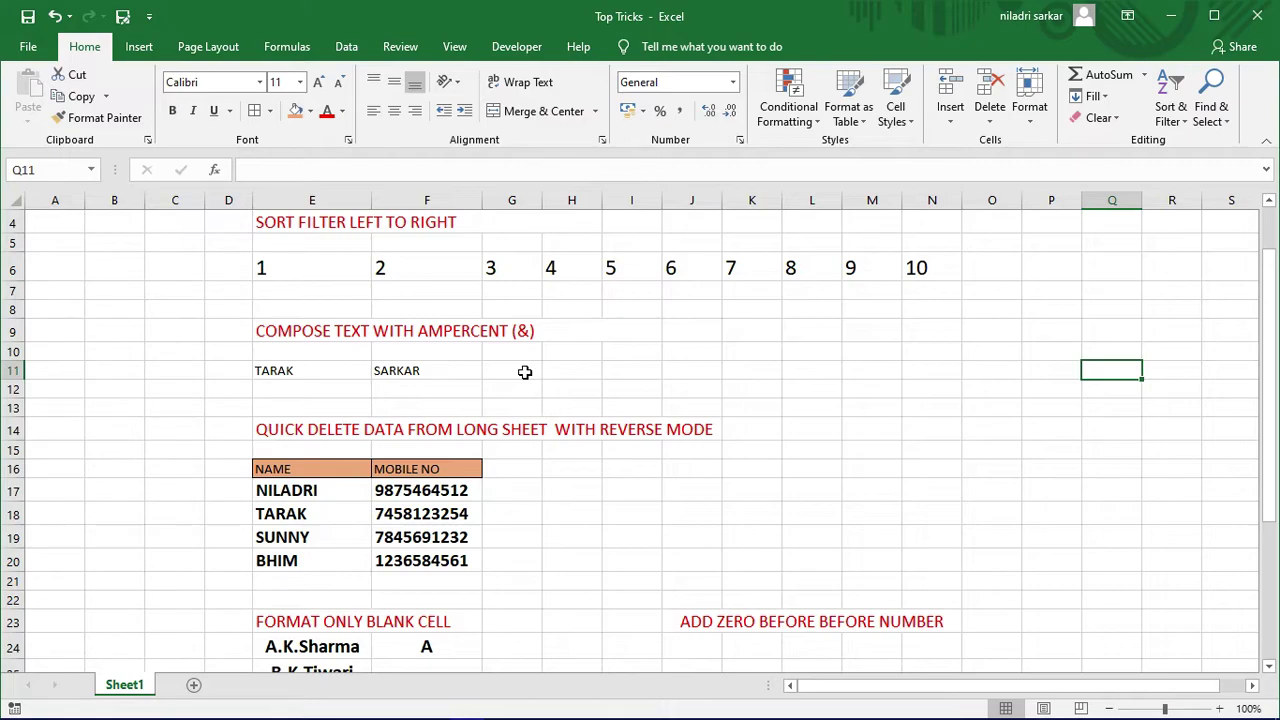
pyautogui.moveTo(542, 200); pyautogui.dragTo(595, 204)
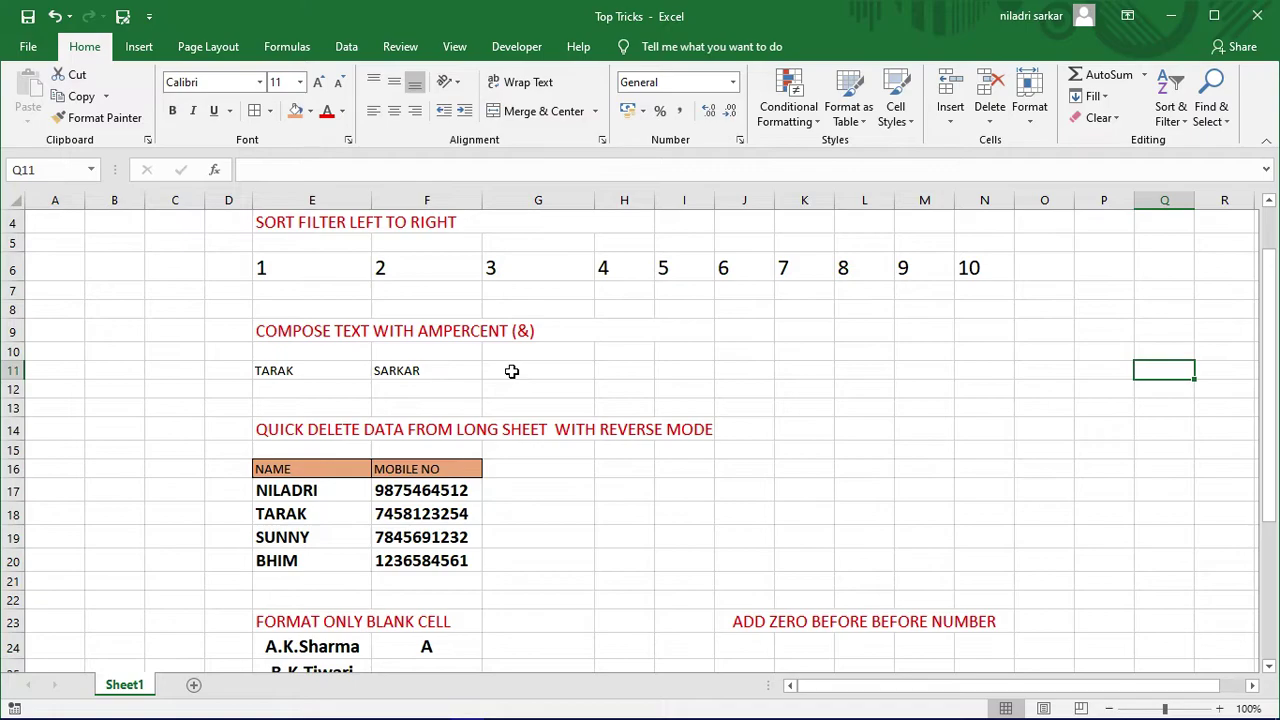
pyautogui.click(511, 371)
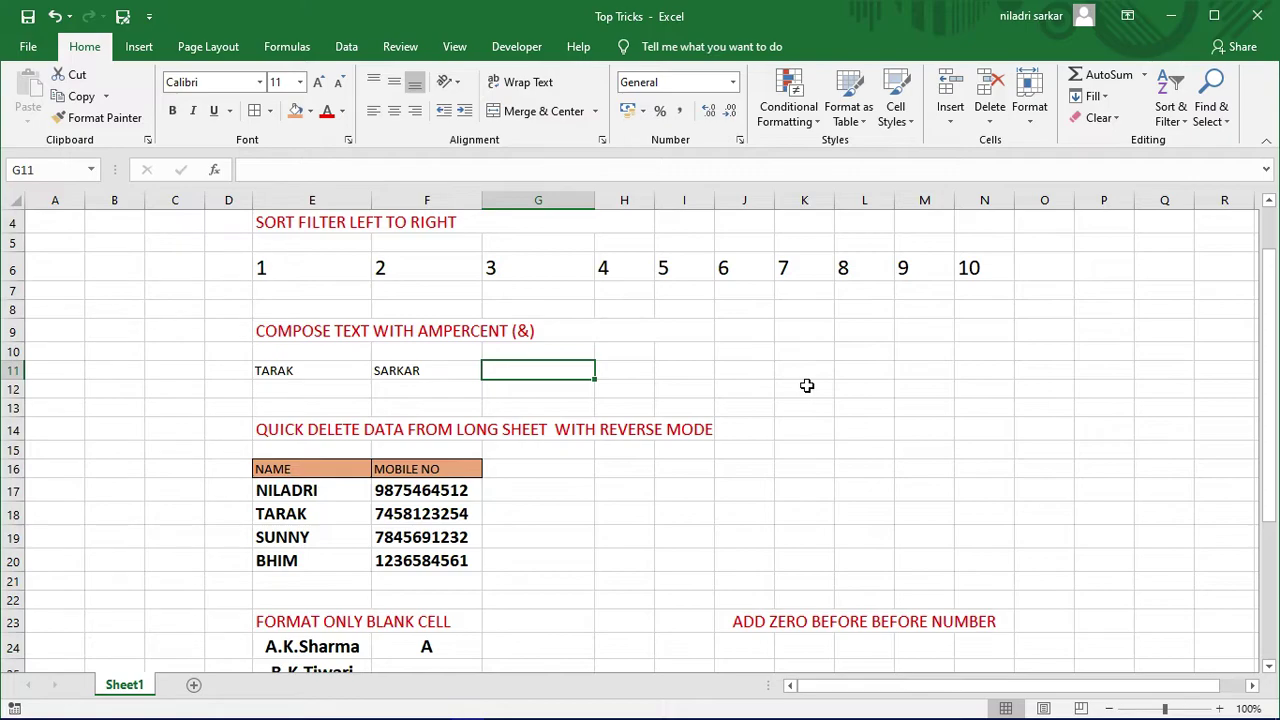
pyautogui.write('=')
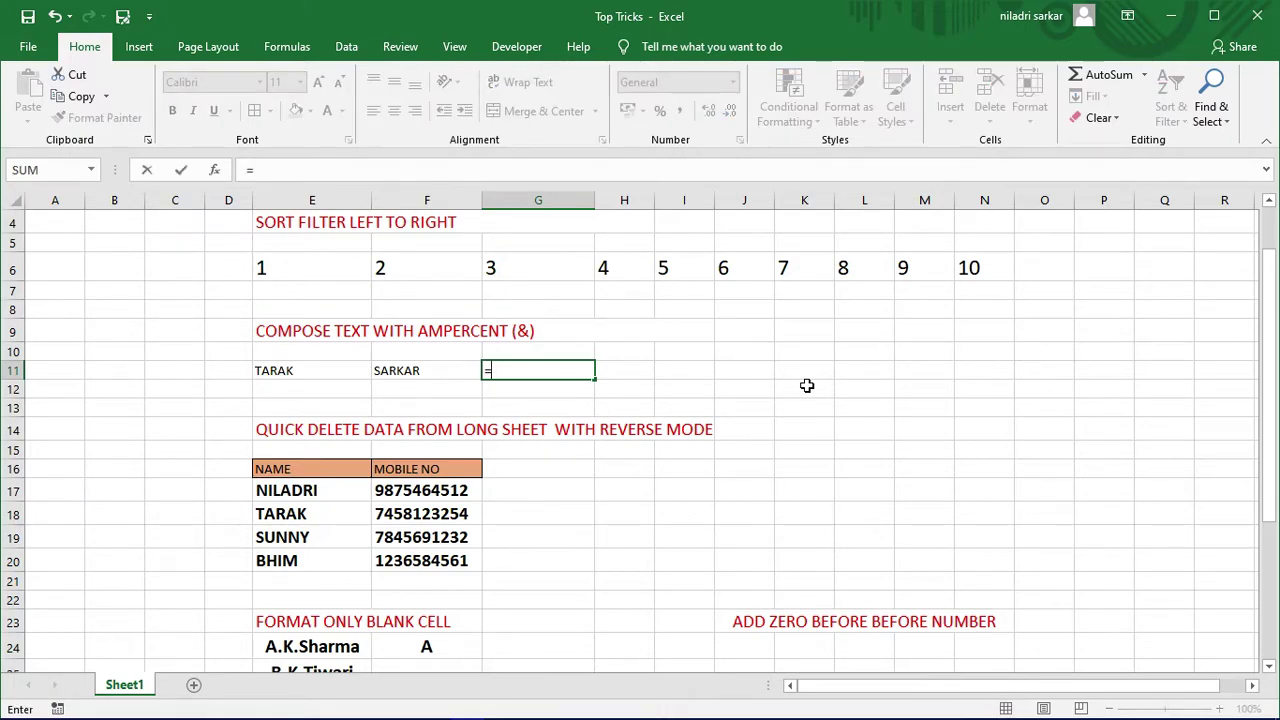
pyautogui.click(292, 374)
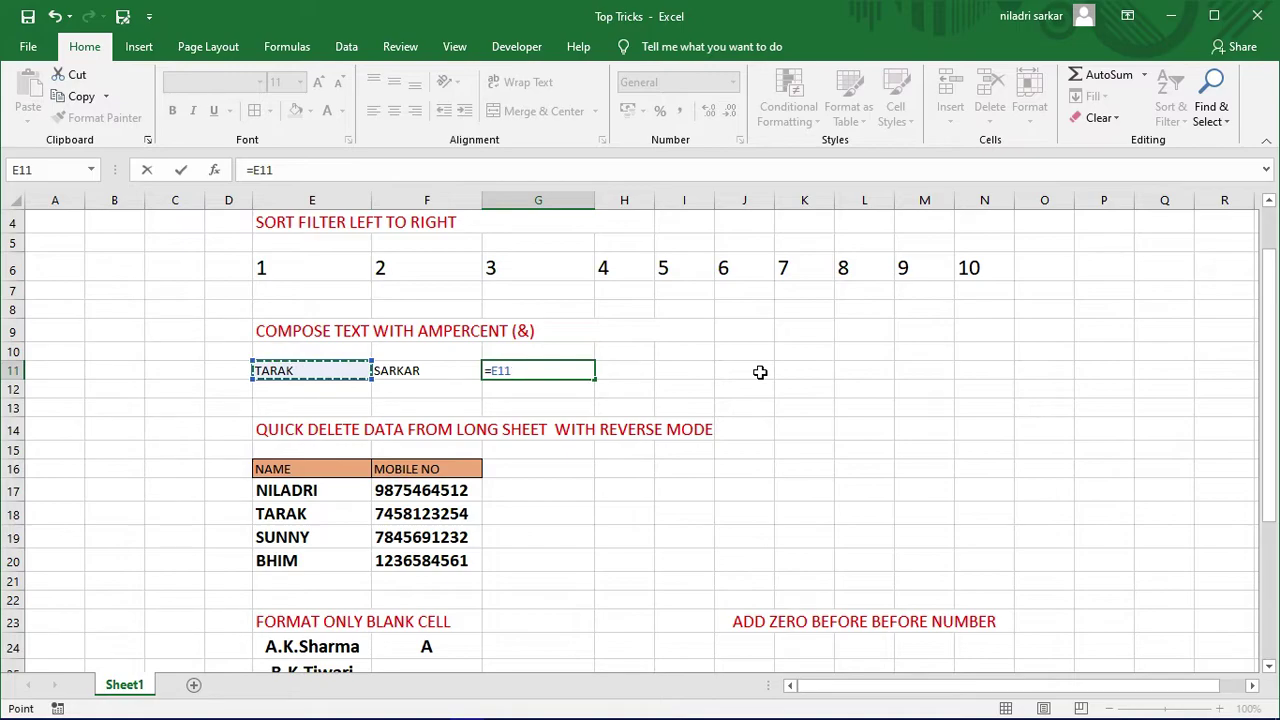
pyautogui.write('&')
pyautogui.click(437, 371)
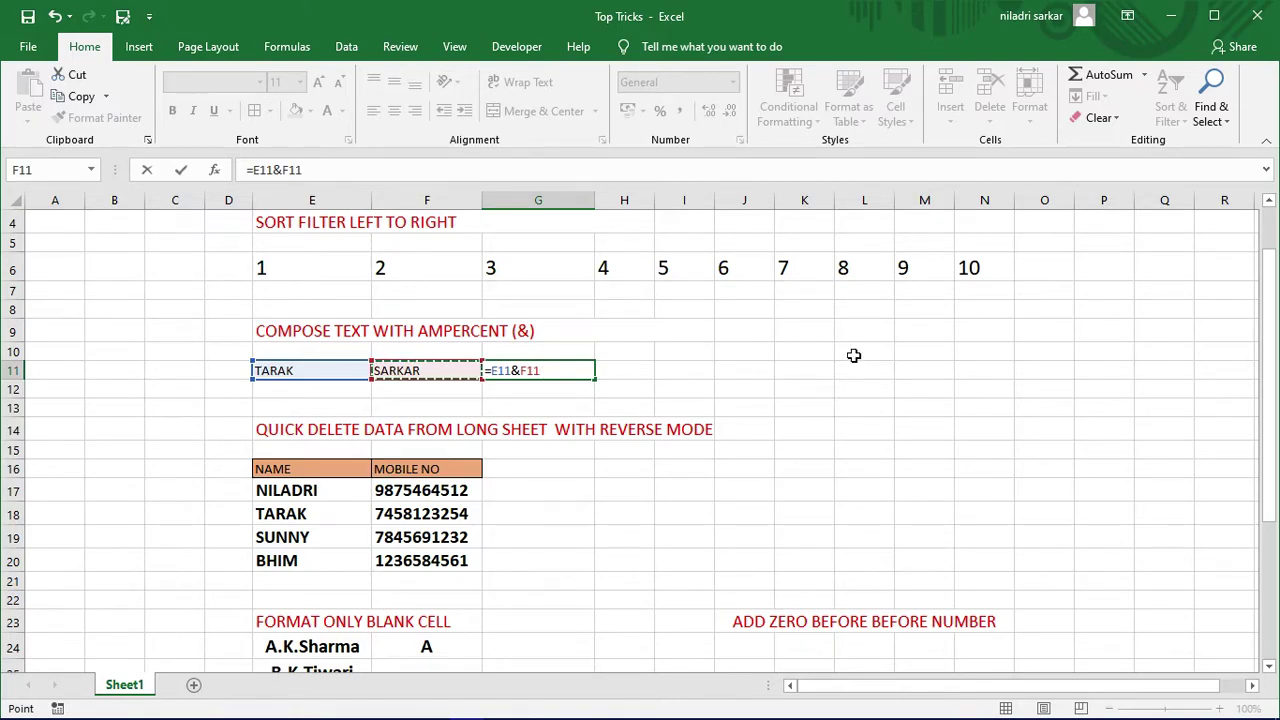
pyautogui.press('Return')
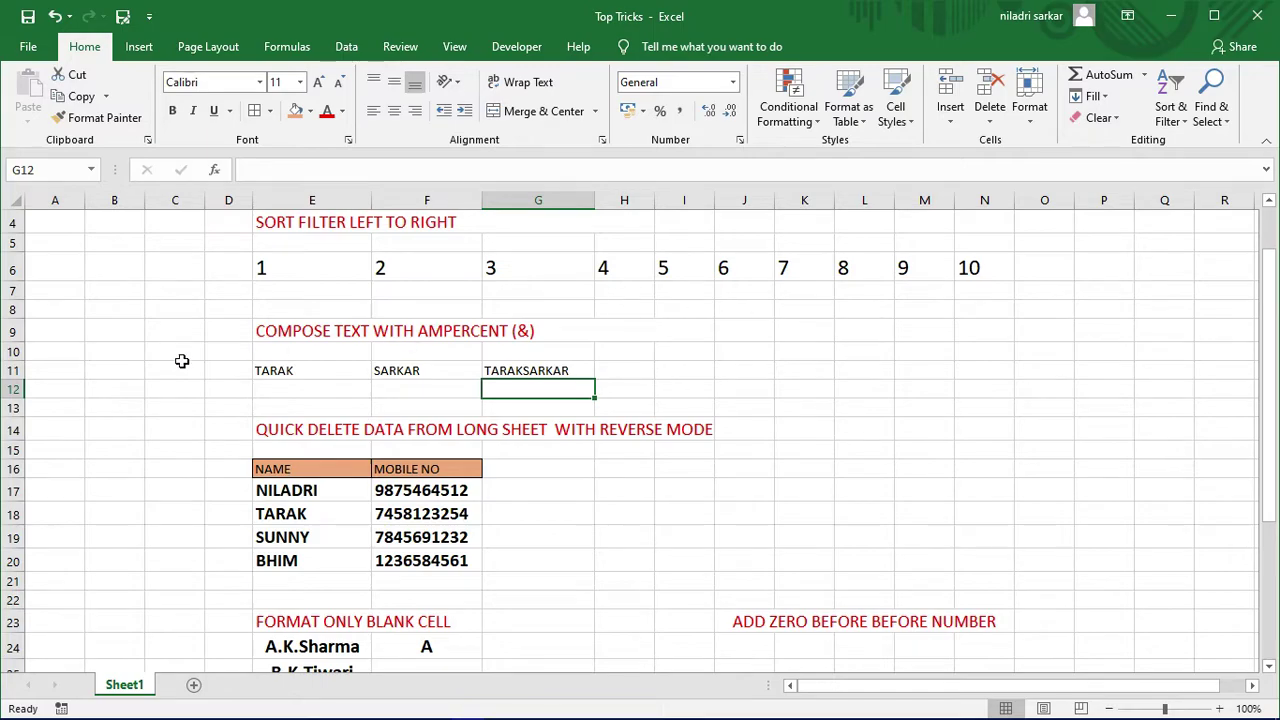
pyautogui.click(510, 372)
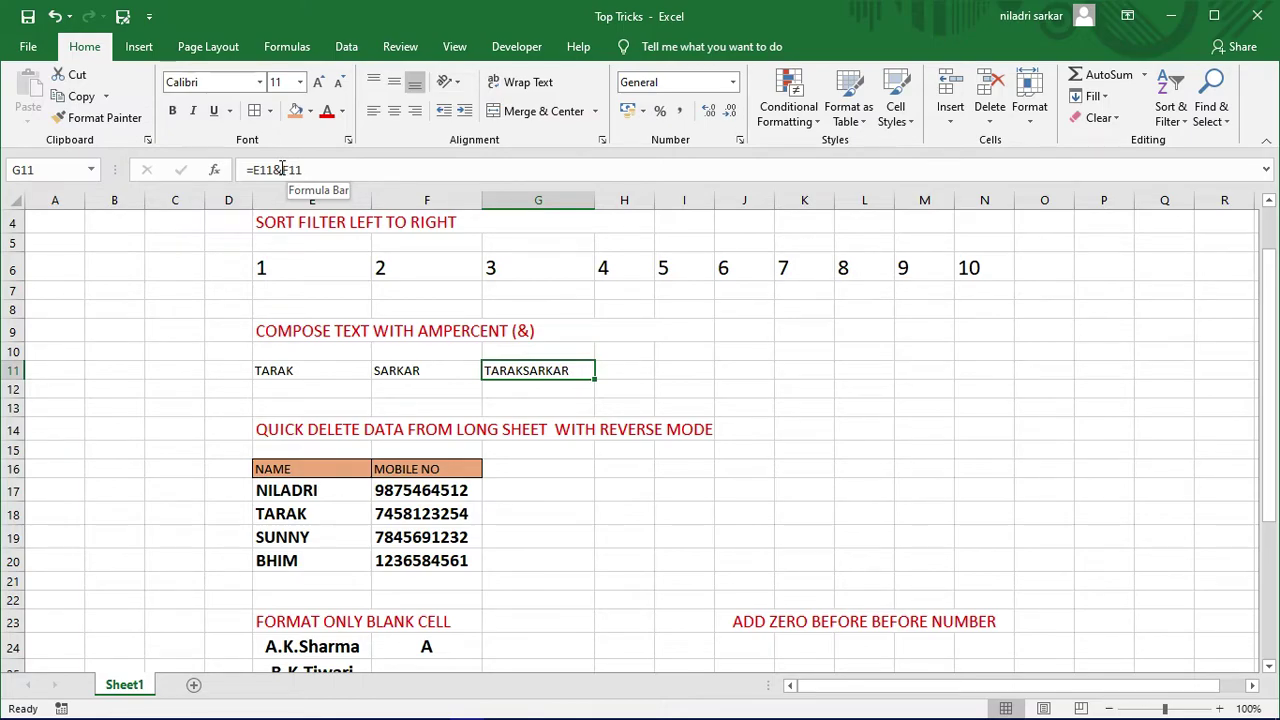
pyautogui.click(283, 170)
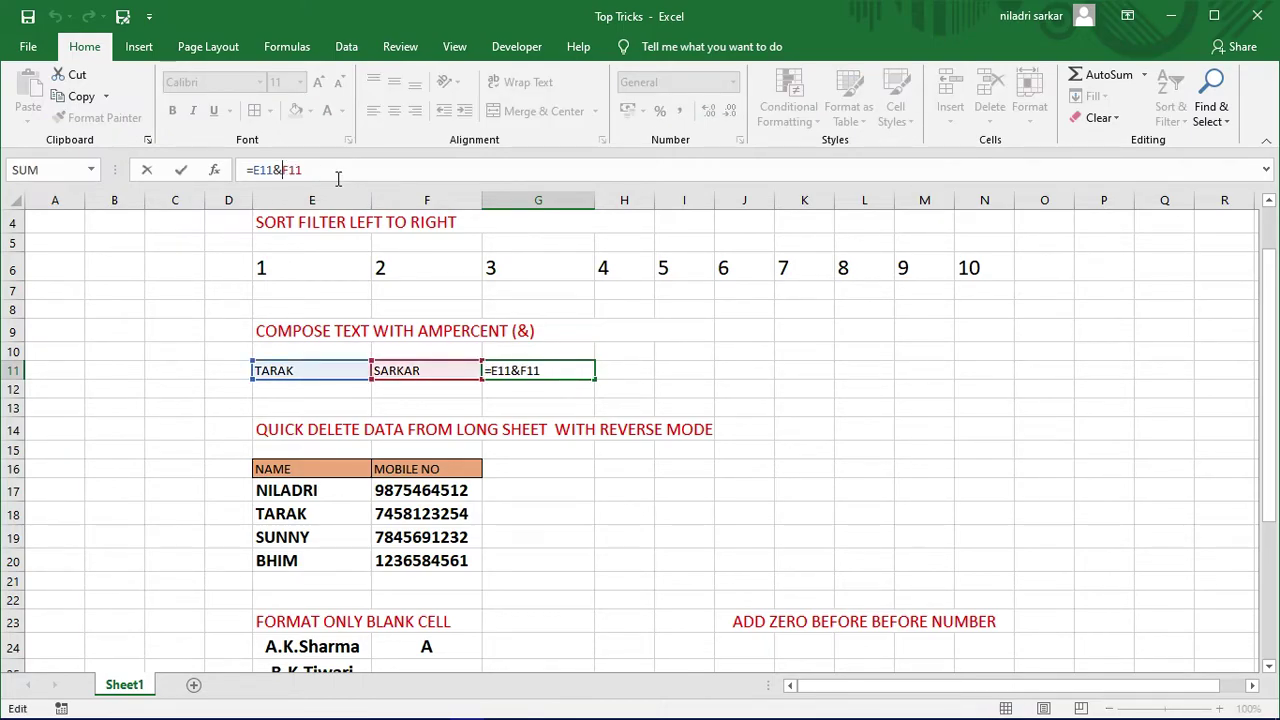
pyautogui.write('"')
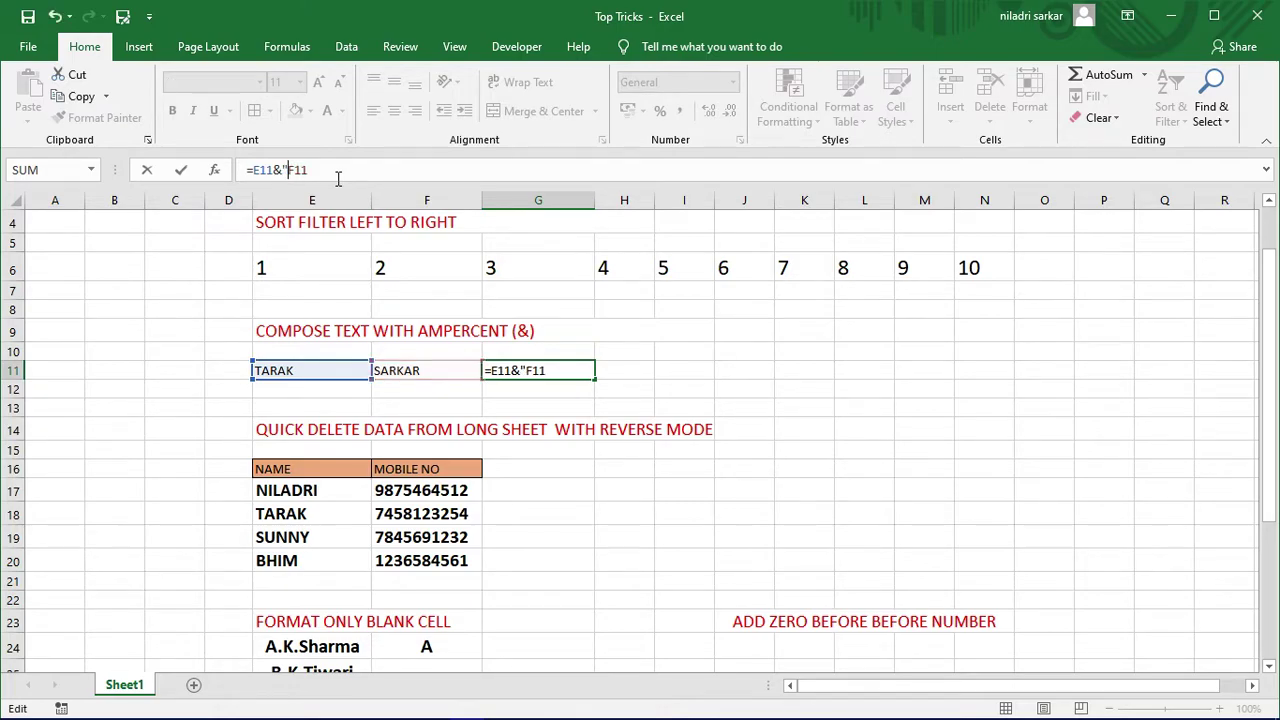
pyautogui.write(' "')
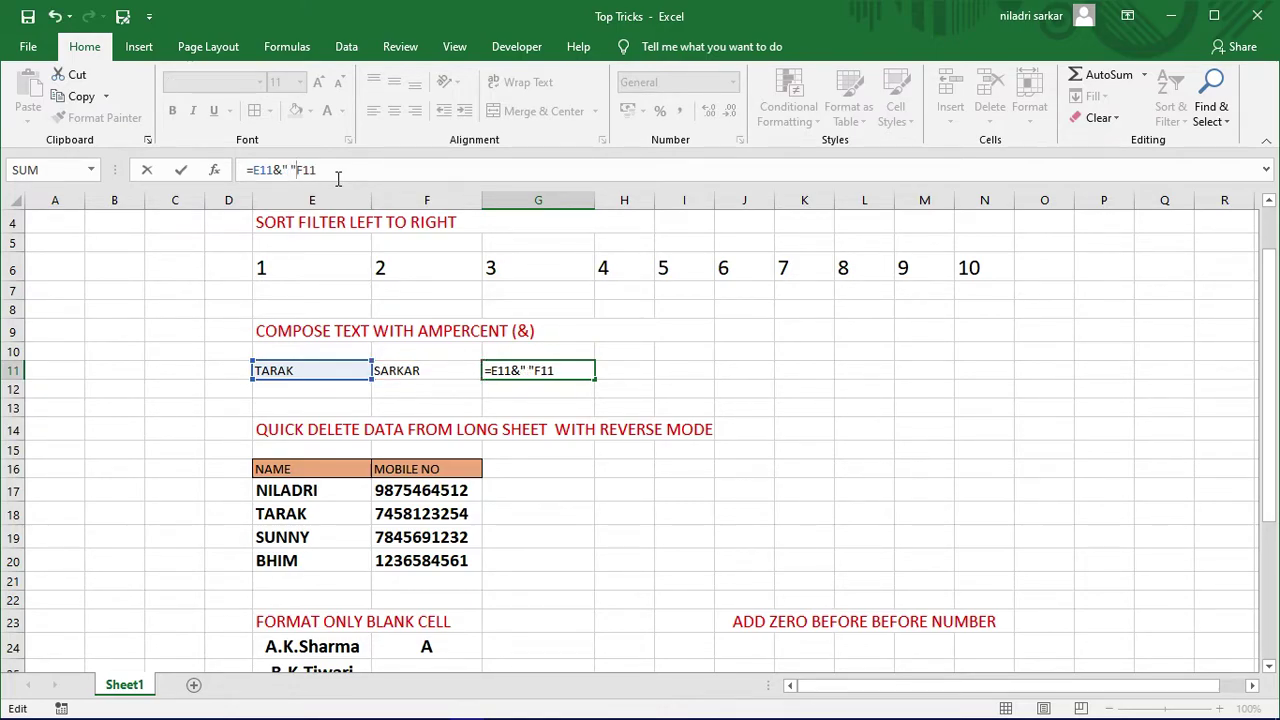
pyautogui.write('&')
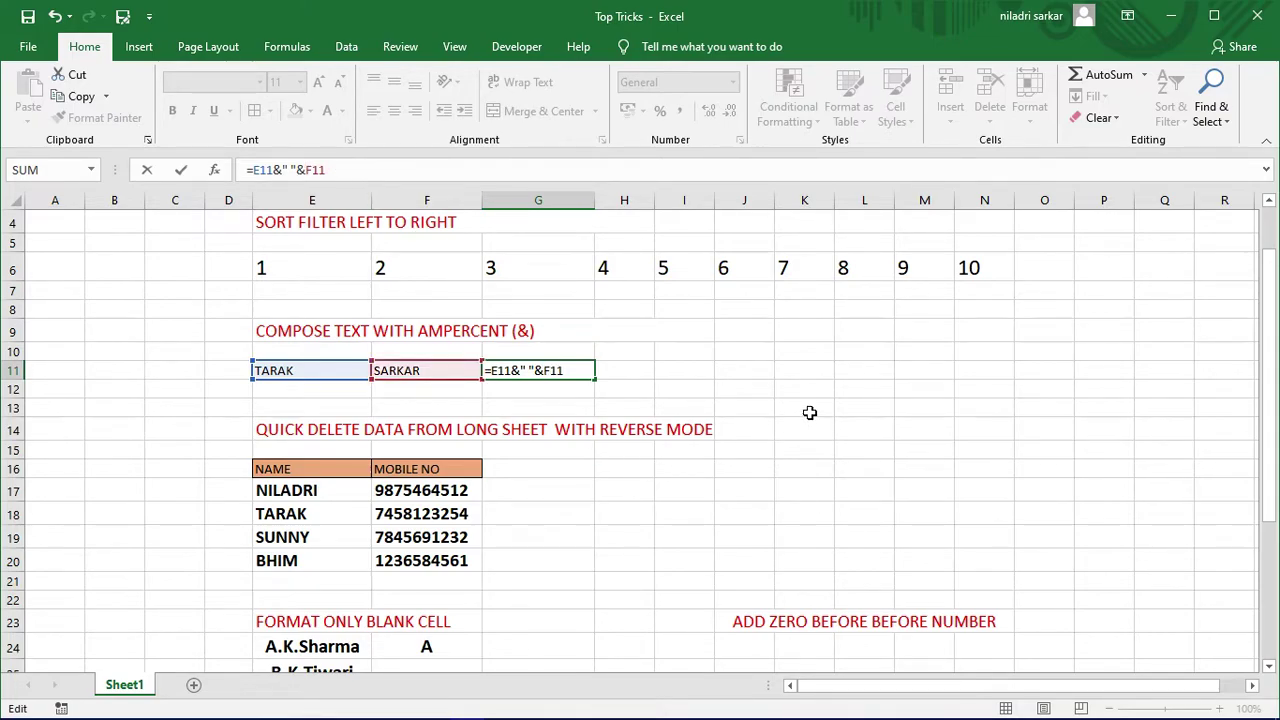
pyautogui.press('Return')
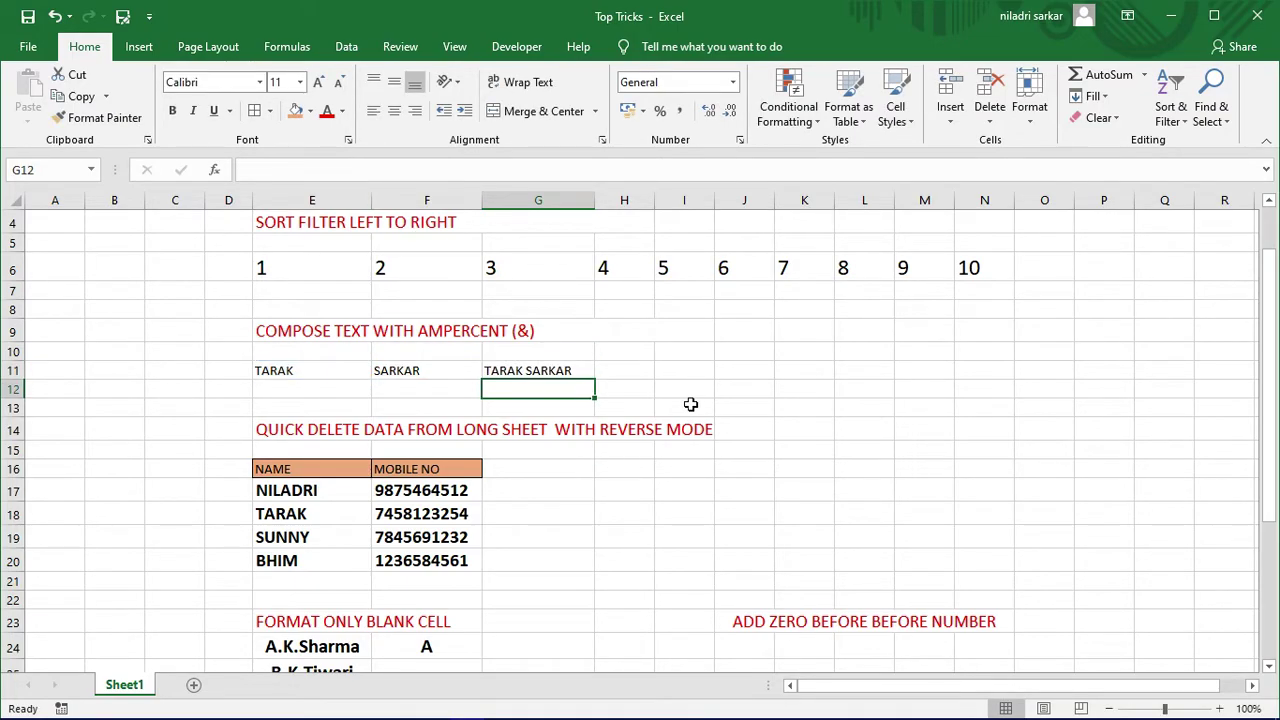
pyautogui.click(409, 372)
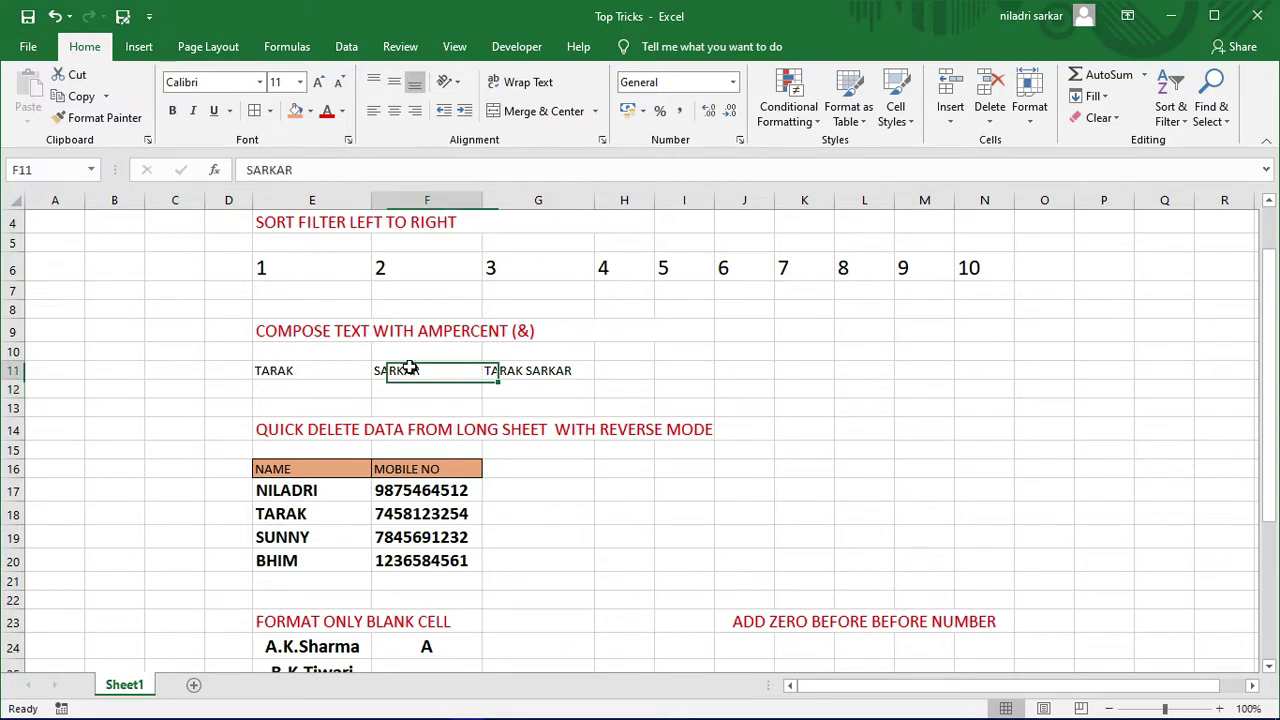
pyautogui.click(316, 371)
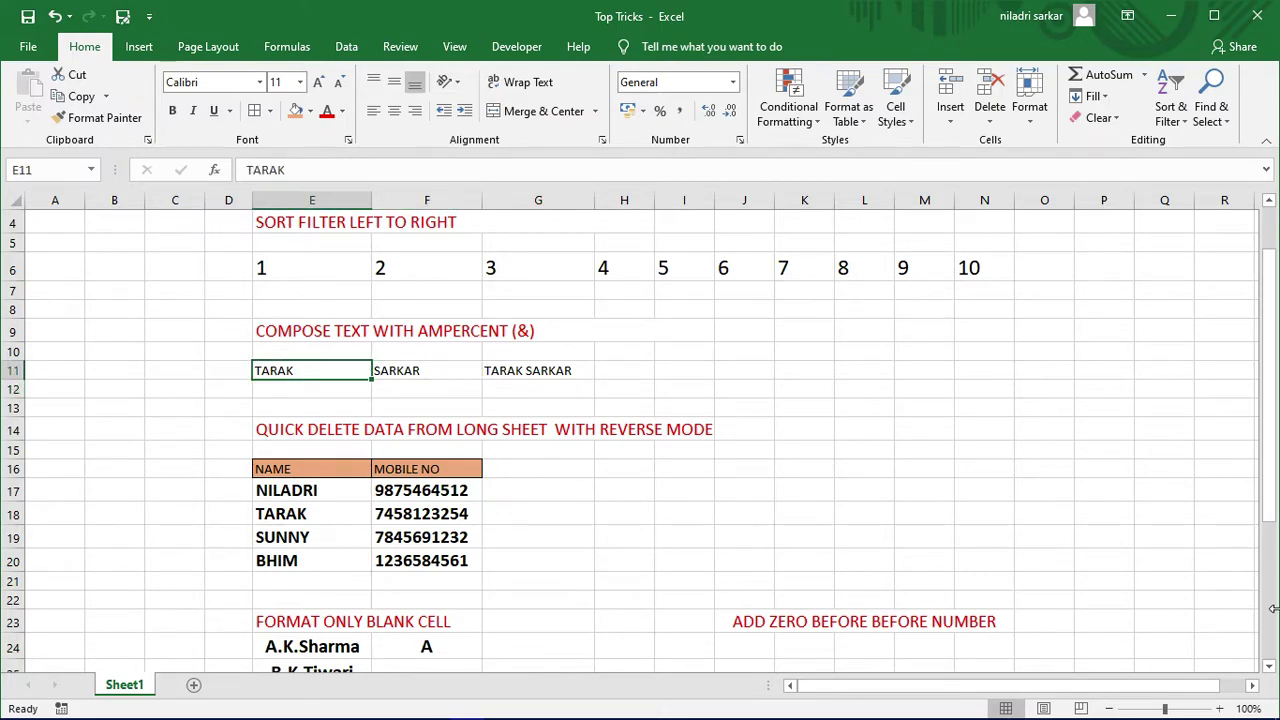
pyautogui.click(435, 370)
pyautogui.click(532, 372)
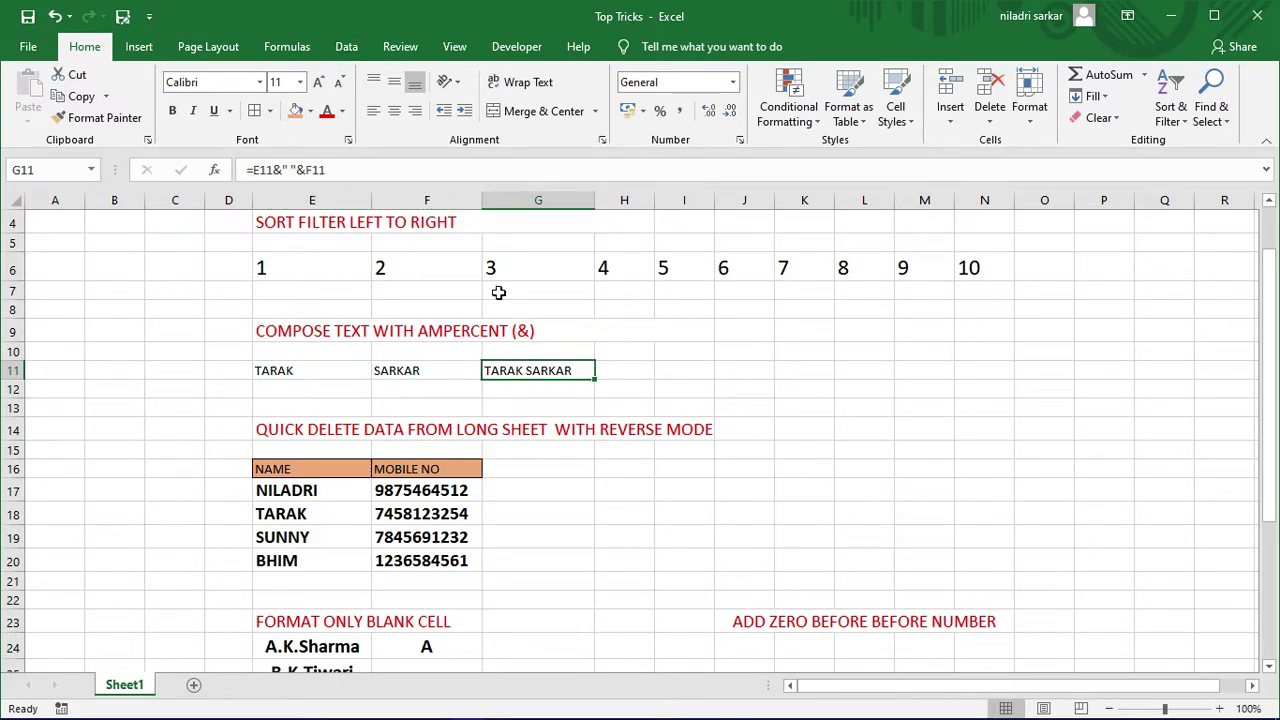
pyautogui.click(812, 452)
pyautogui.scroll(-1, 561, 456)
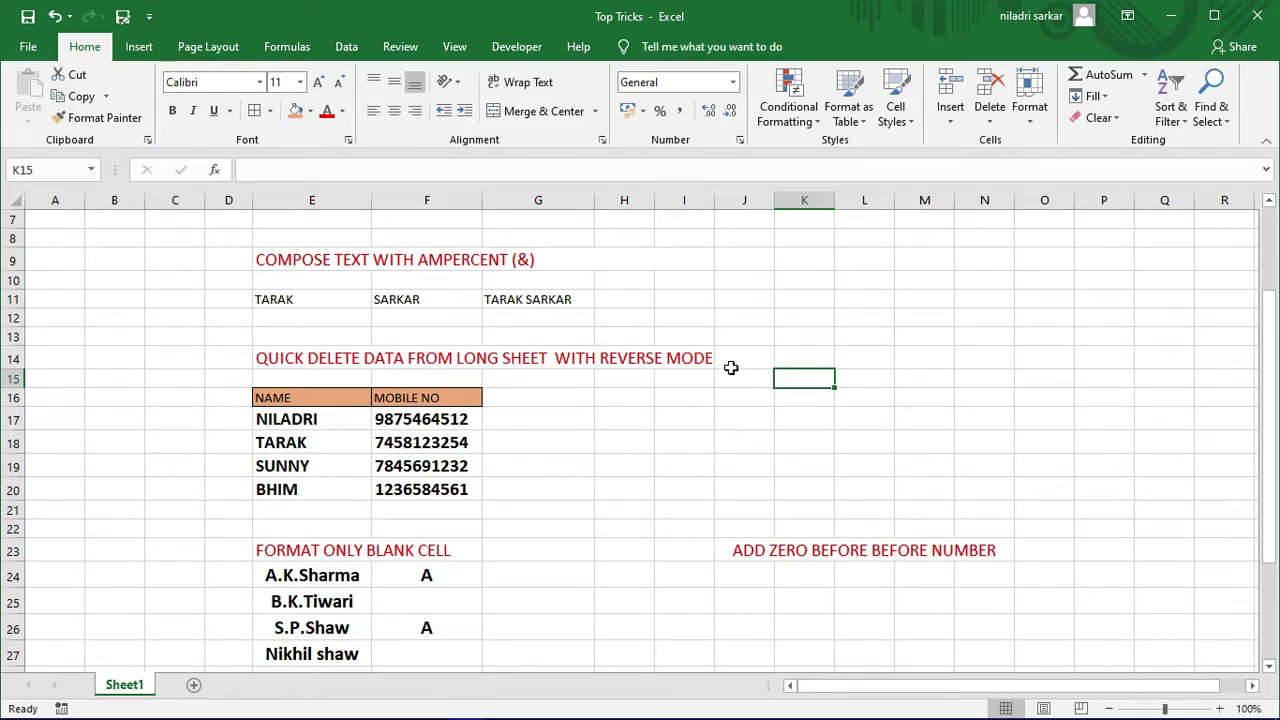
# - Complete the J14 heading so it ends with WITH MOUSE
pyautogui.click(765, 363)
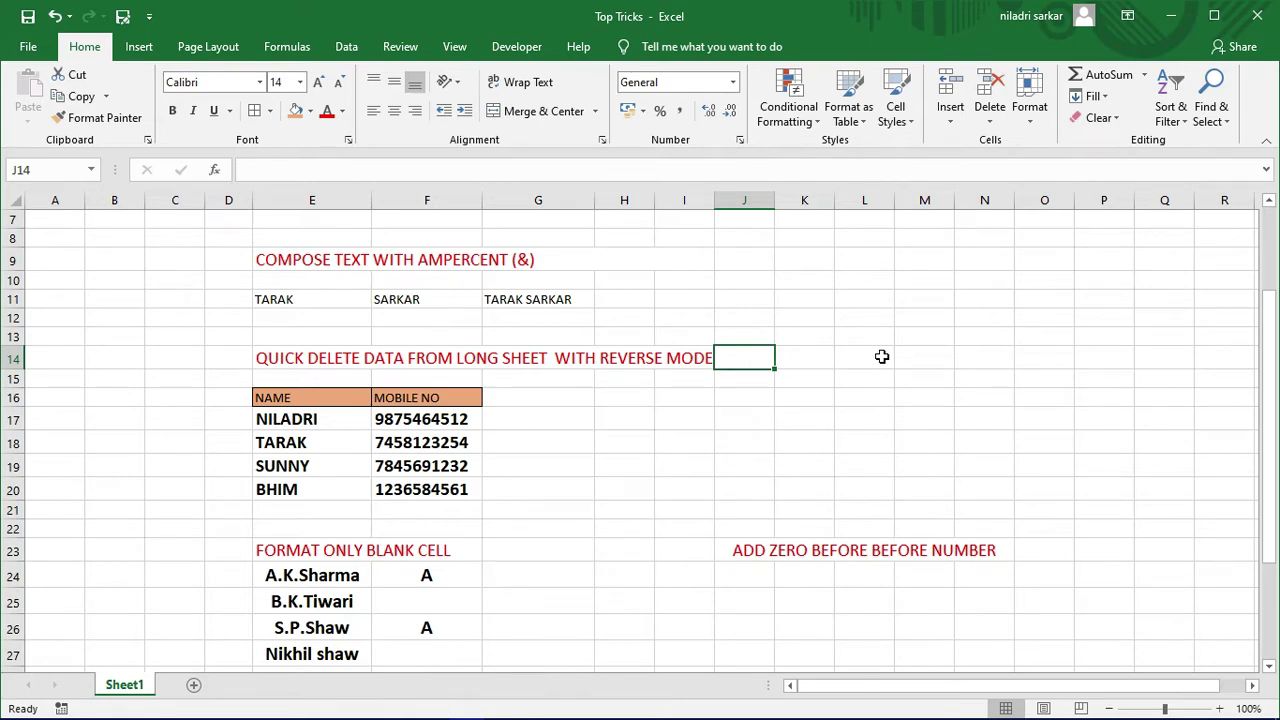
pyautogui.write('WITH ')
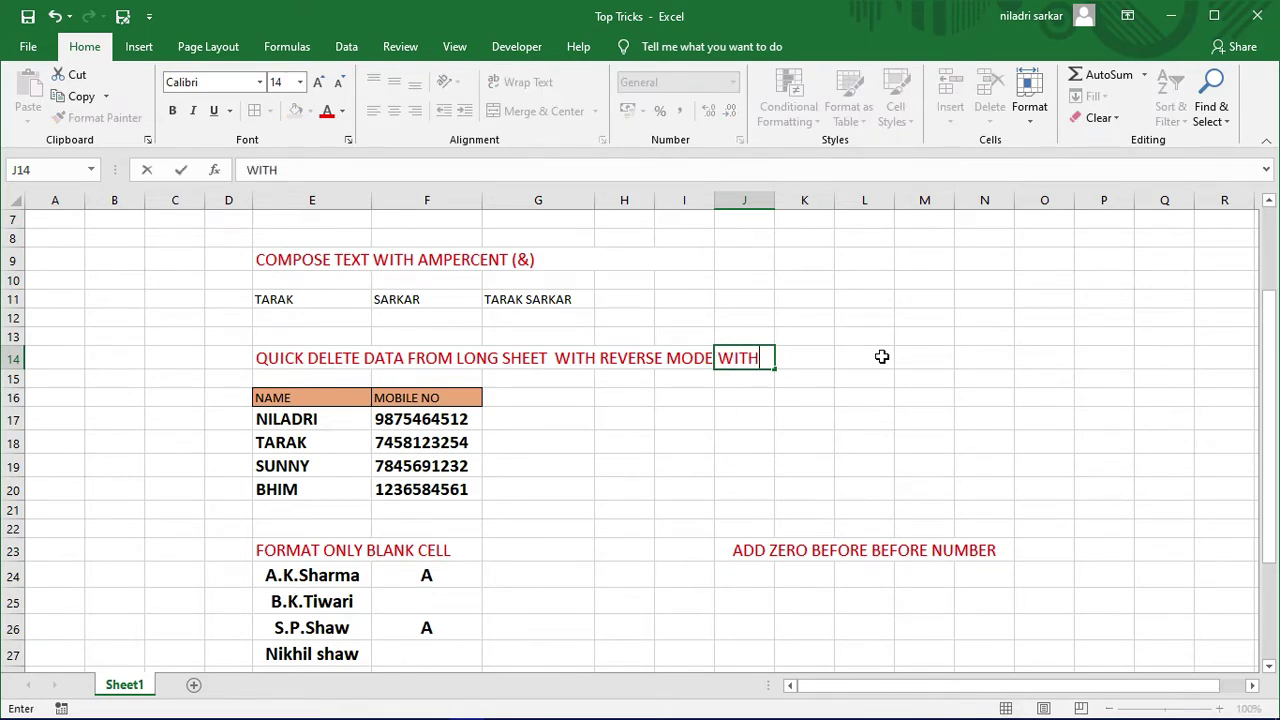
pyautogui.write('MOUSE')
pyautogui.click(932, 457)
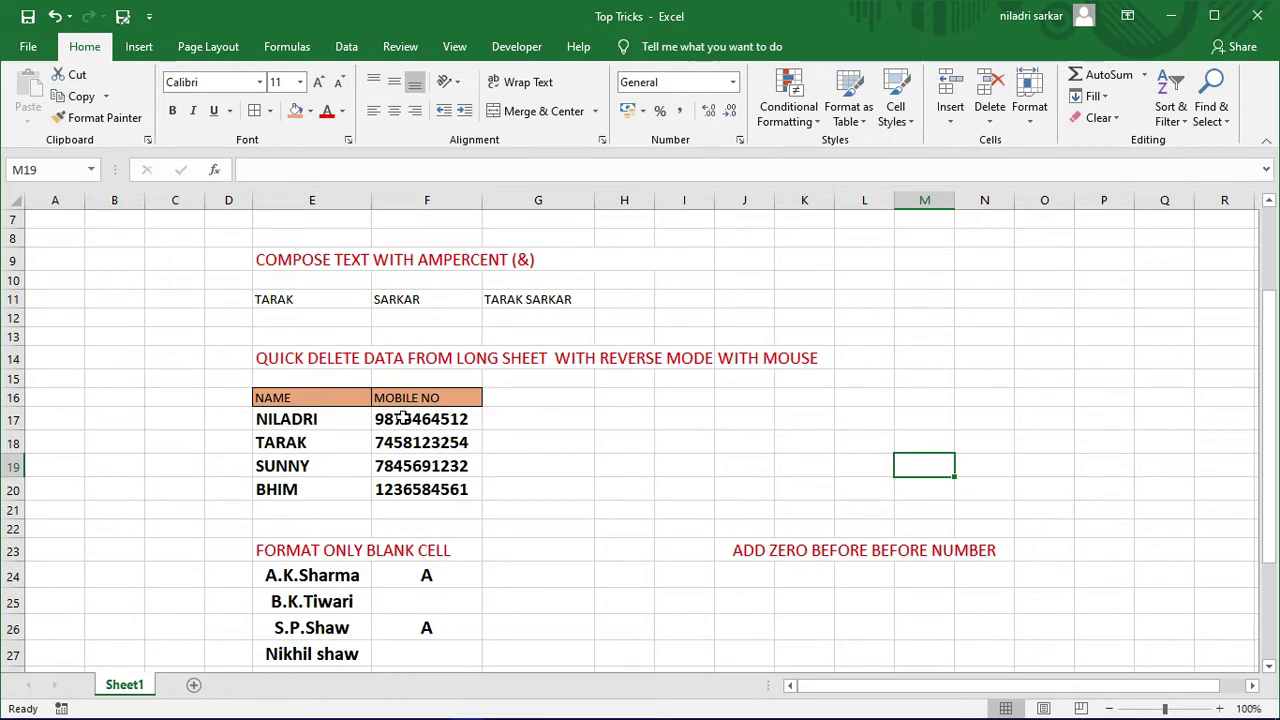
# - Clear the mobile numbers in F17:F20 and the names in E17:E20 using the fill handle
pyautogui.moveTo(410, 419); pyautogui.dragTo(408, 487)
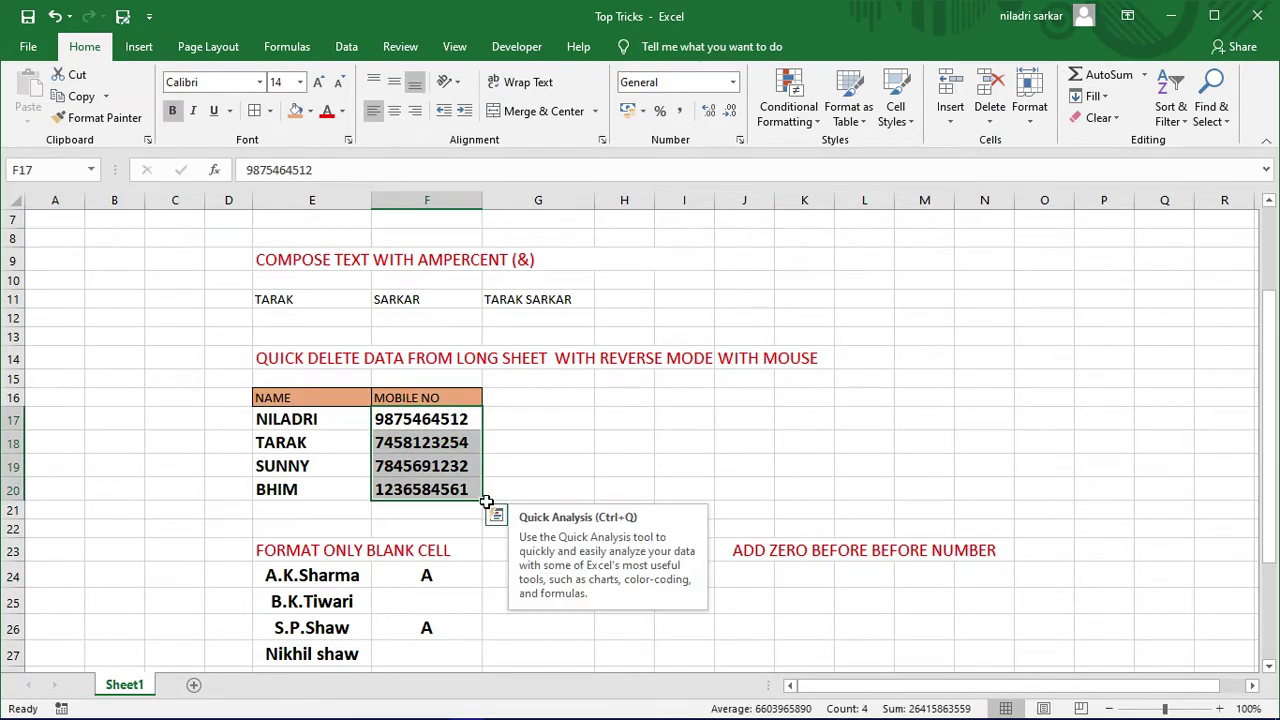
pyautogui.moveTo(482, 502); pyautogui.dragTo(476, 418)
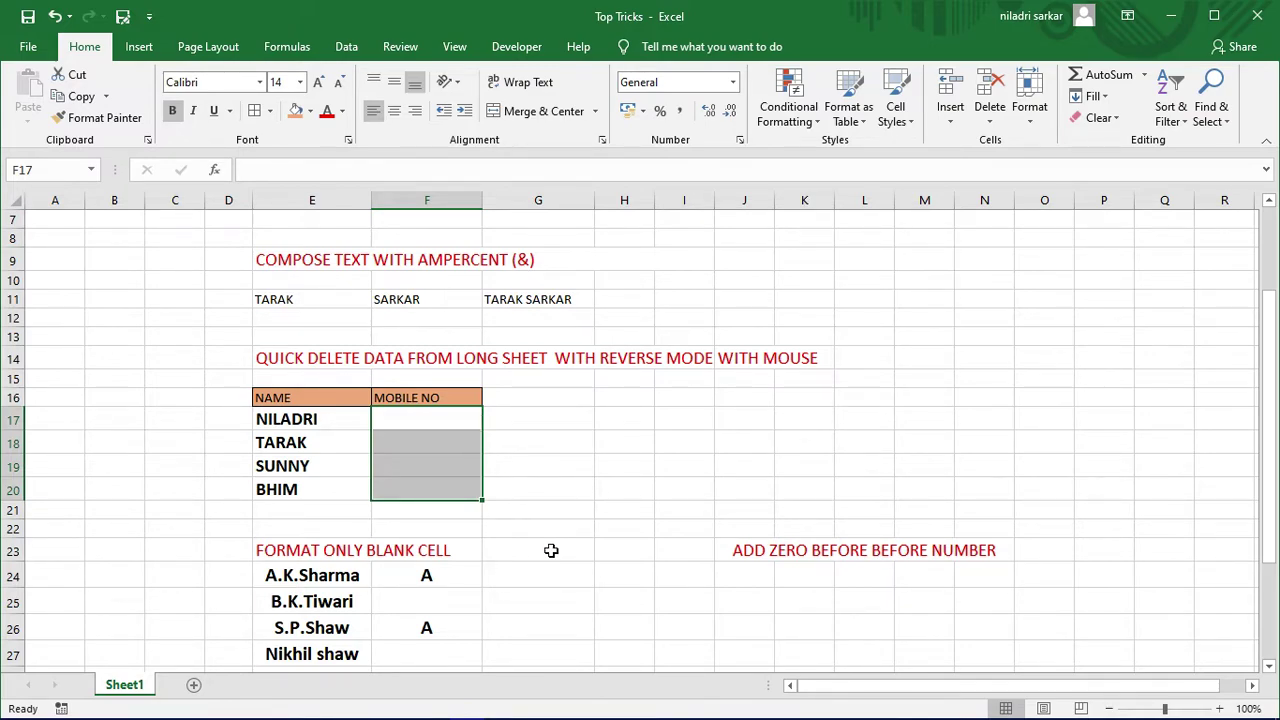
pyautogui.click(551, 458)
pyautogui.moveTo(270, 420); pyautogui.dragTo(271, 490)
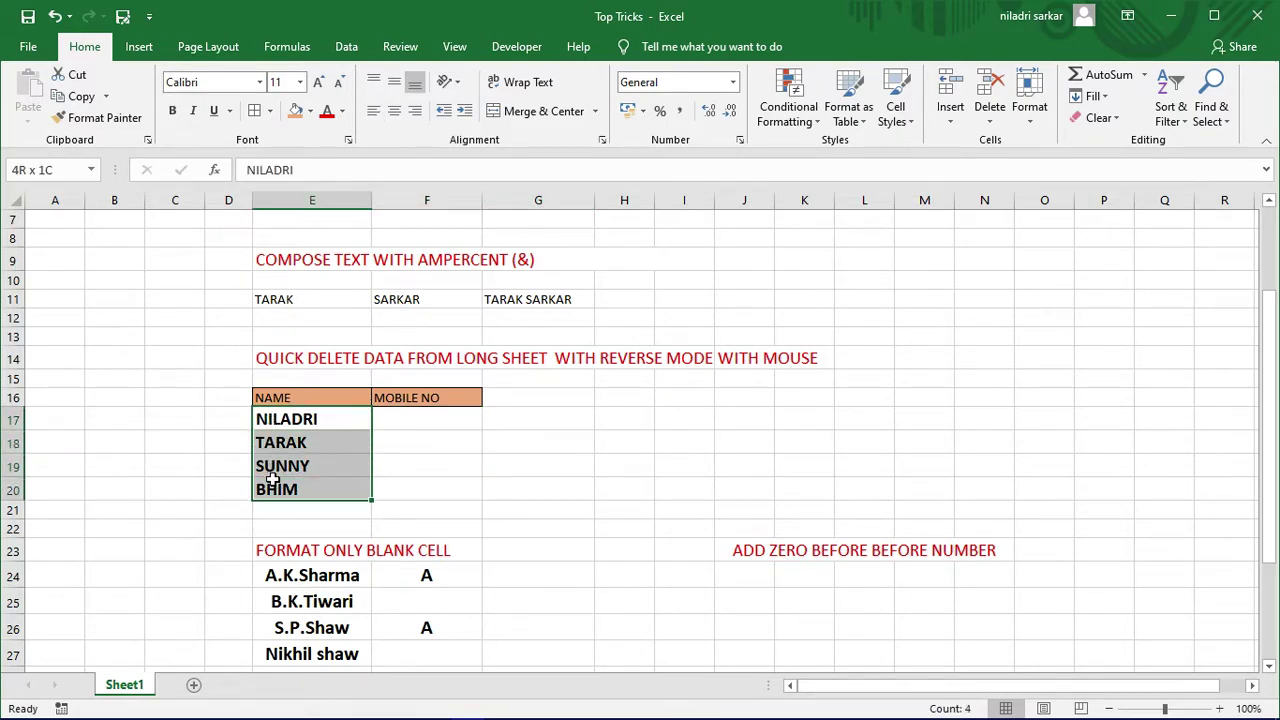
pyautogui.moveTo(371, 498); pyautogui.dragTo(366, 418)
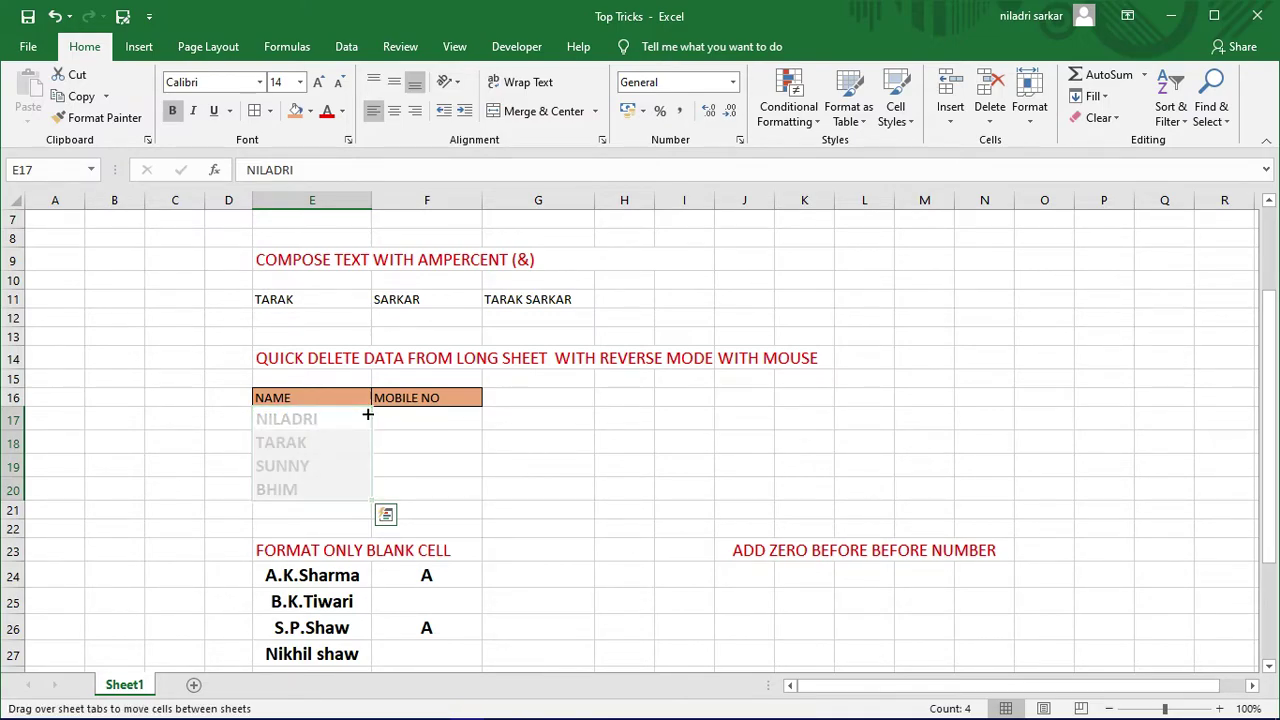
pyautogui.click(621, 458)
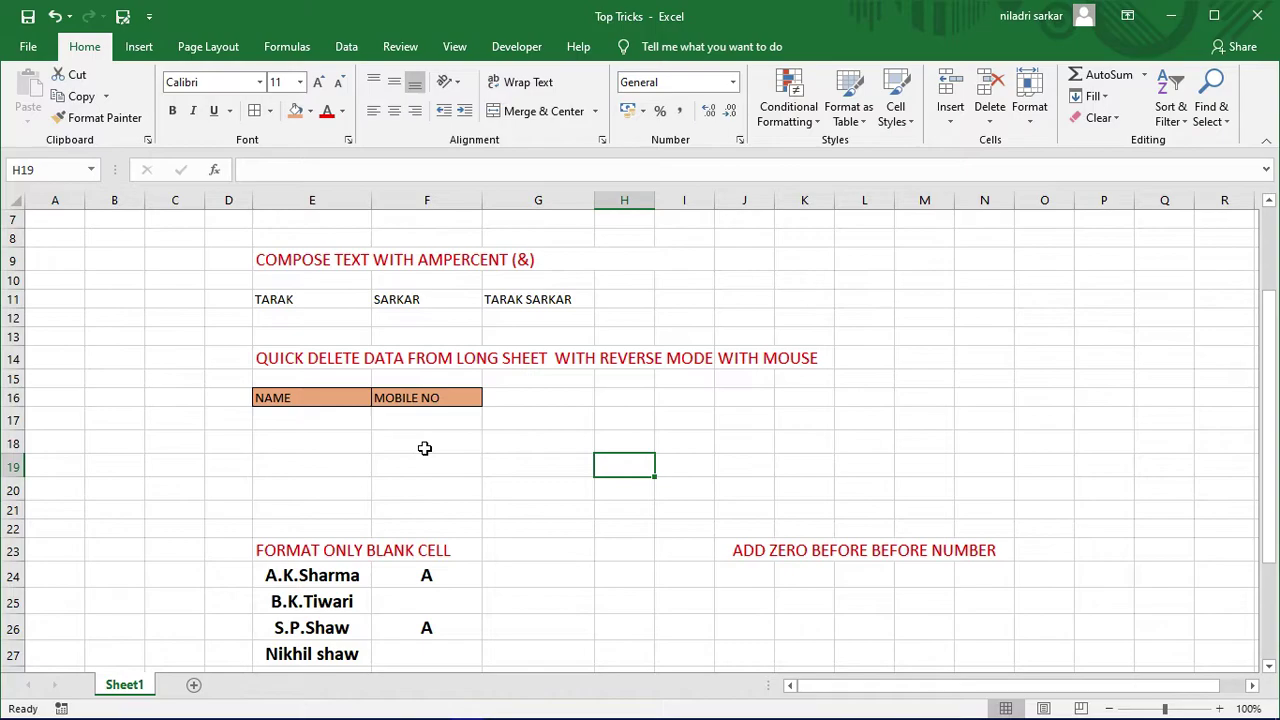
# - Select the blank cells in E24:F29 with Go To Special Blanks and fill them all with P
pyautogui.scroll(-2, 424, 448)
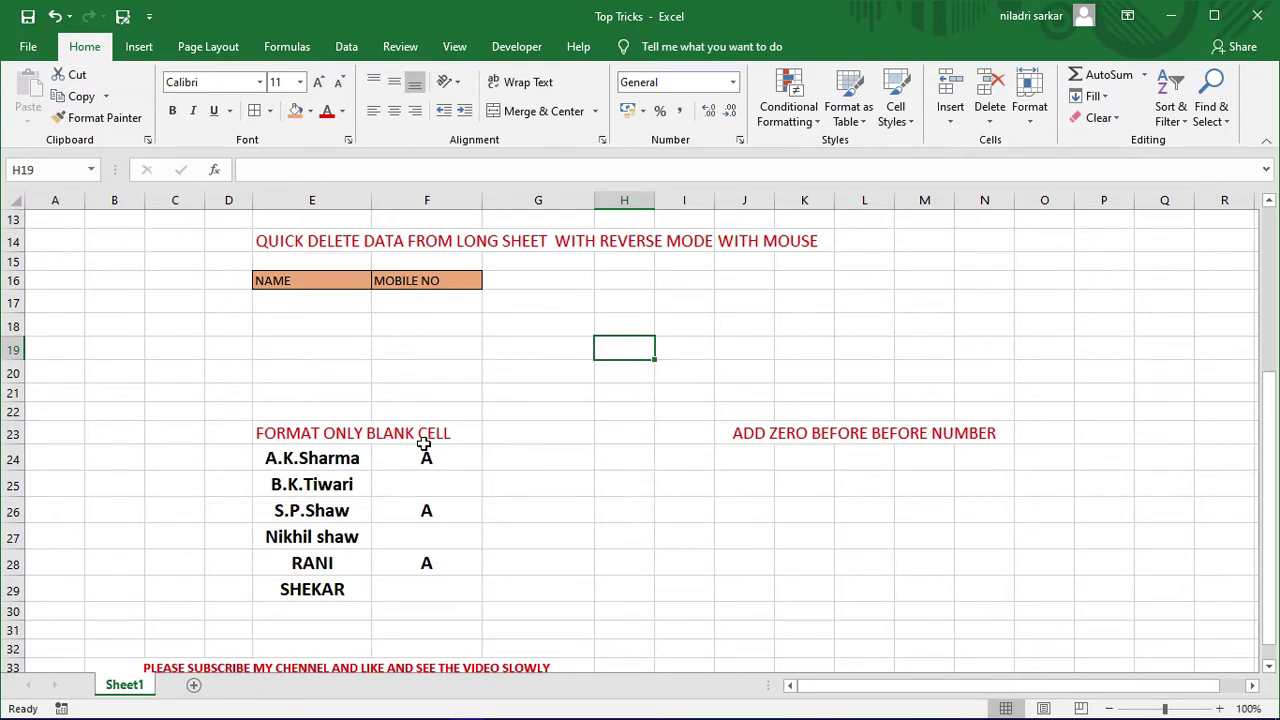
pyautogui.moveTo(268, 460); pyautogui.dragTo(386, 519)
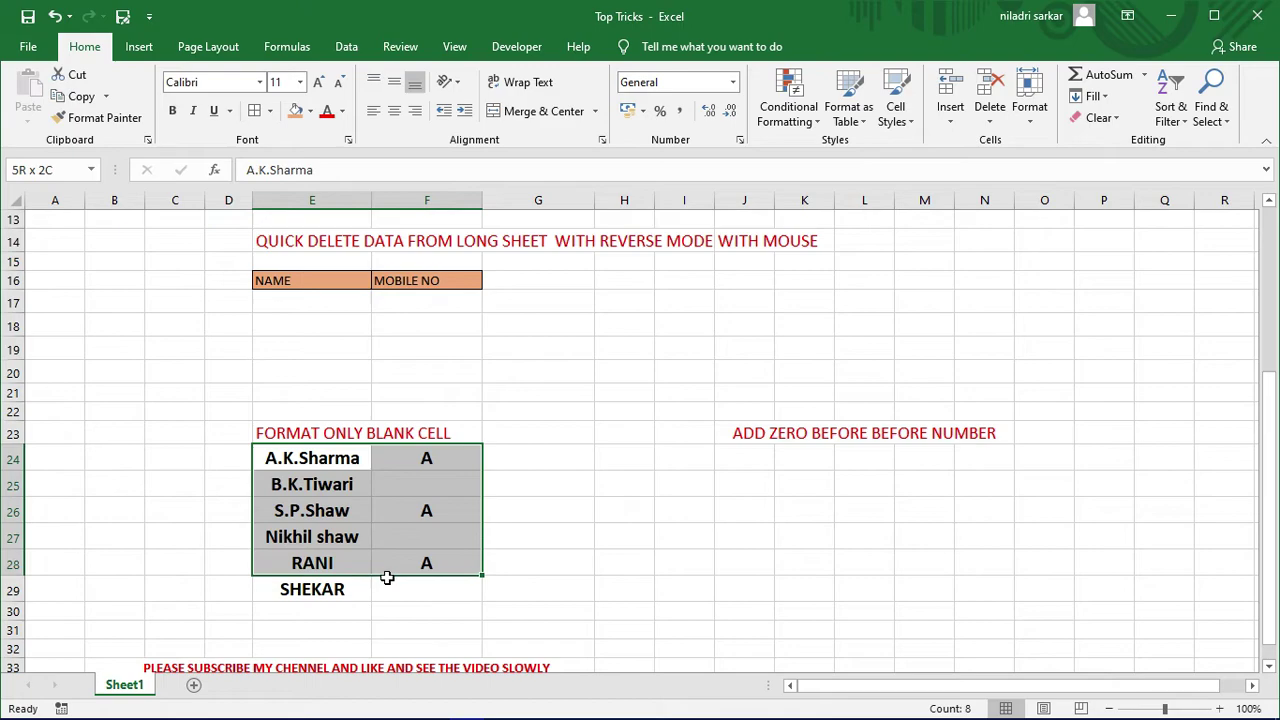
pyautogui.moveTo(386, 519); pyautogui.dragTo(386, 589)
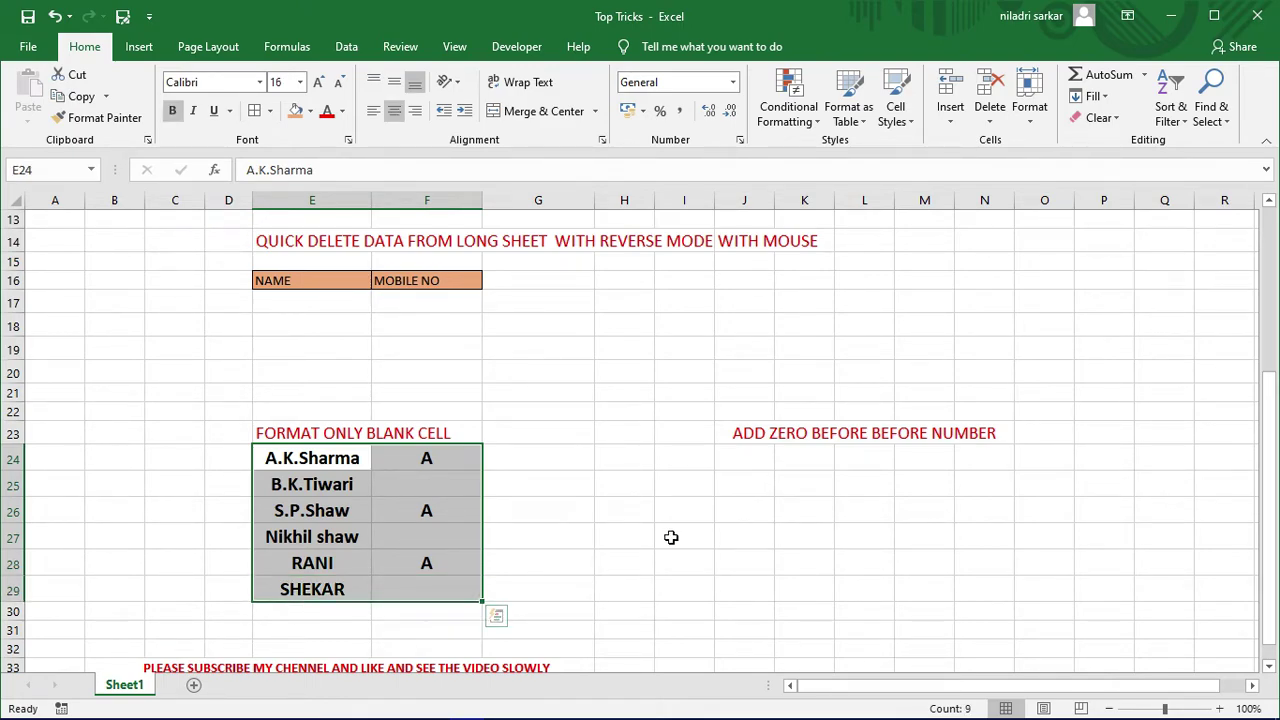
pyautogui.press('F5')
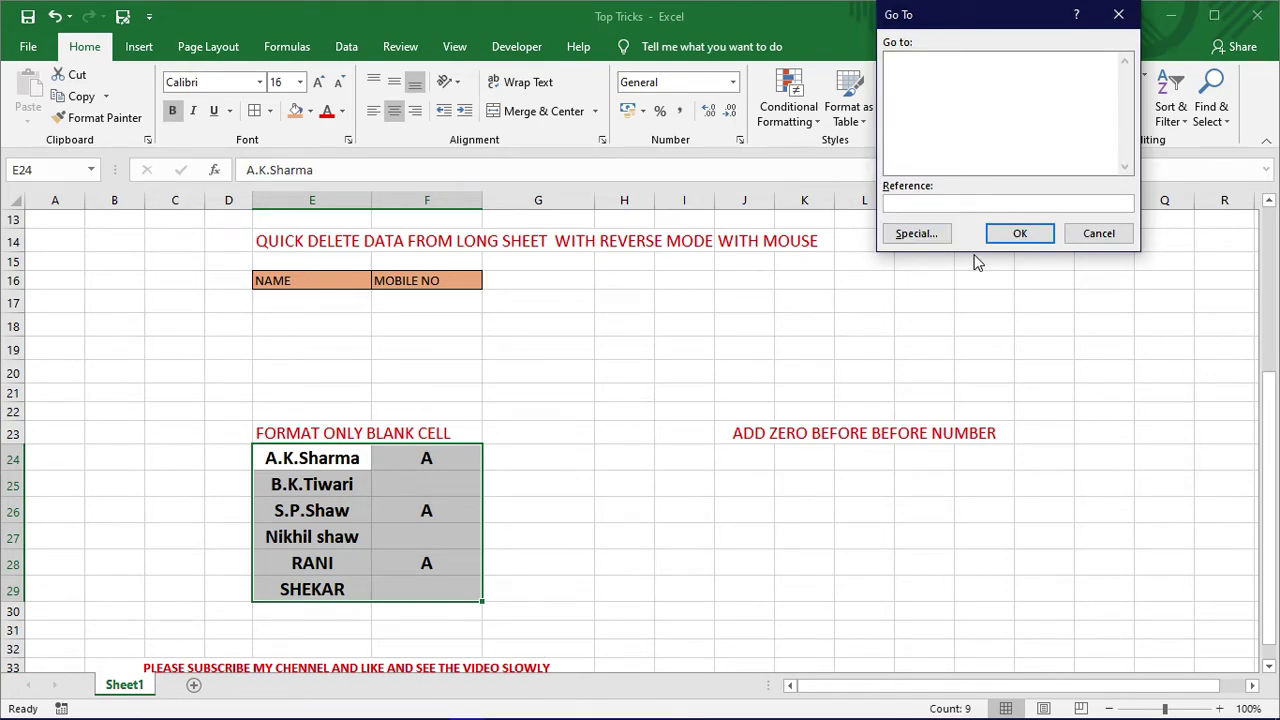
pyautogui.click(914, 233)
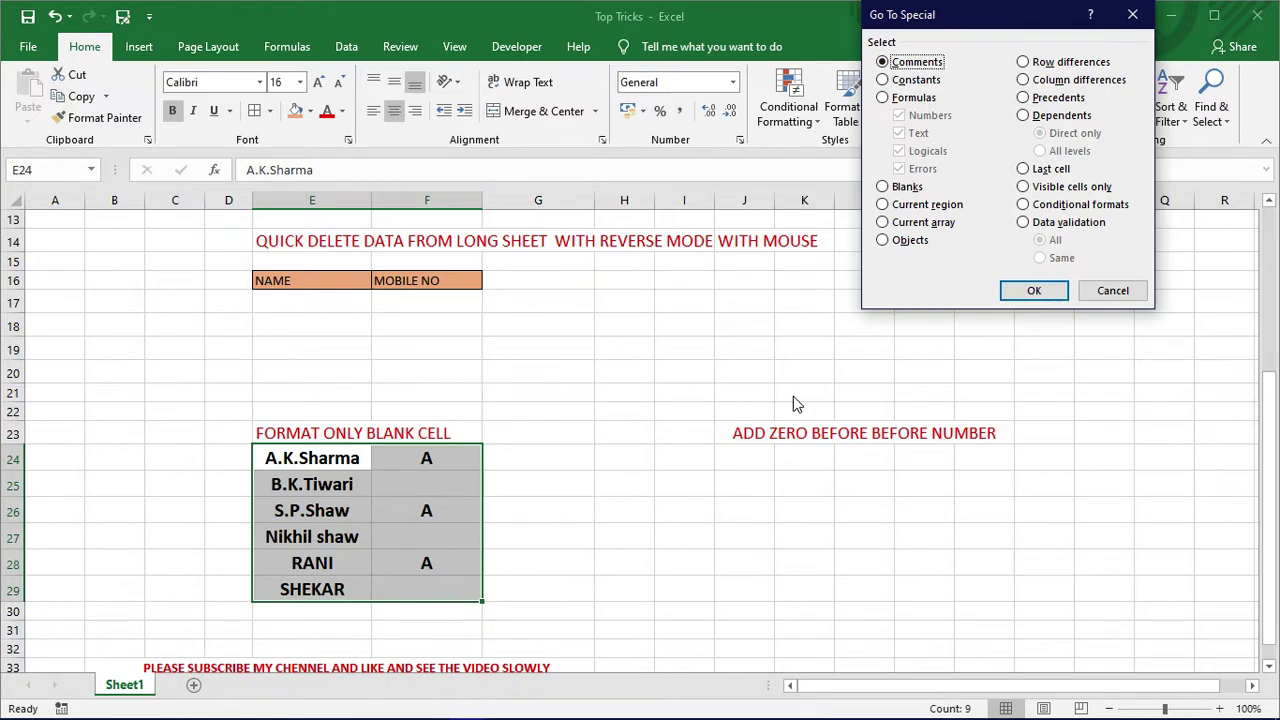
pyautogui.click(883, 189)
pyautogui.click(1032, 291)
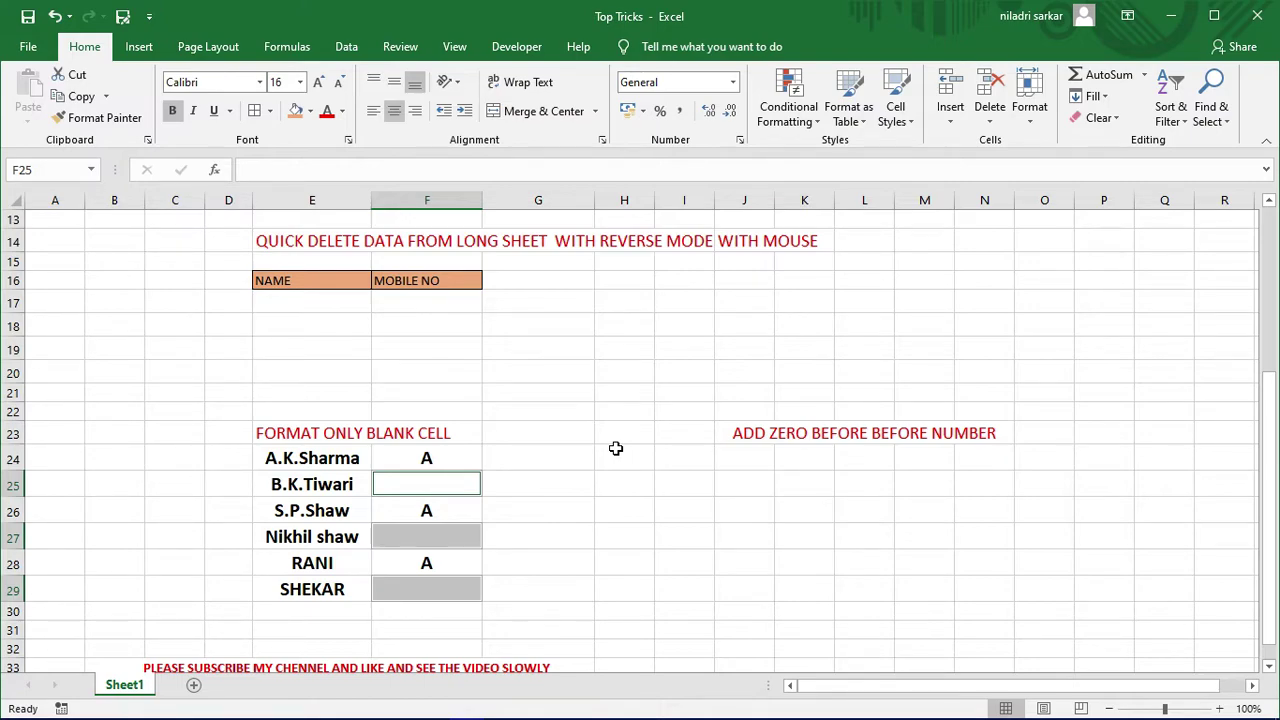
pyautogui.write('P')
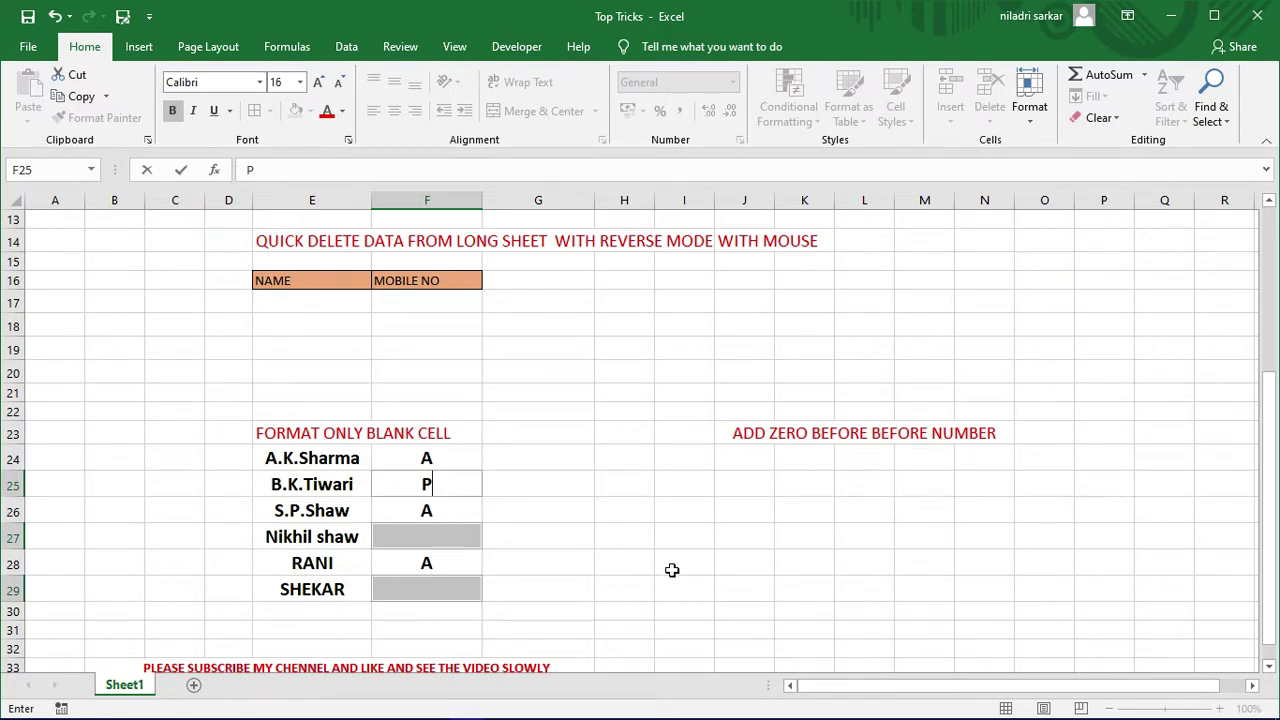
pyautogui.hotkey('ctrl', 'Return')
pyautogui.click(672, 570)
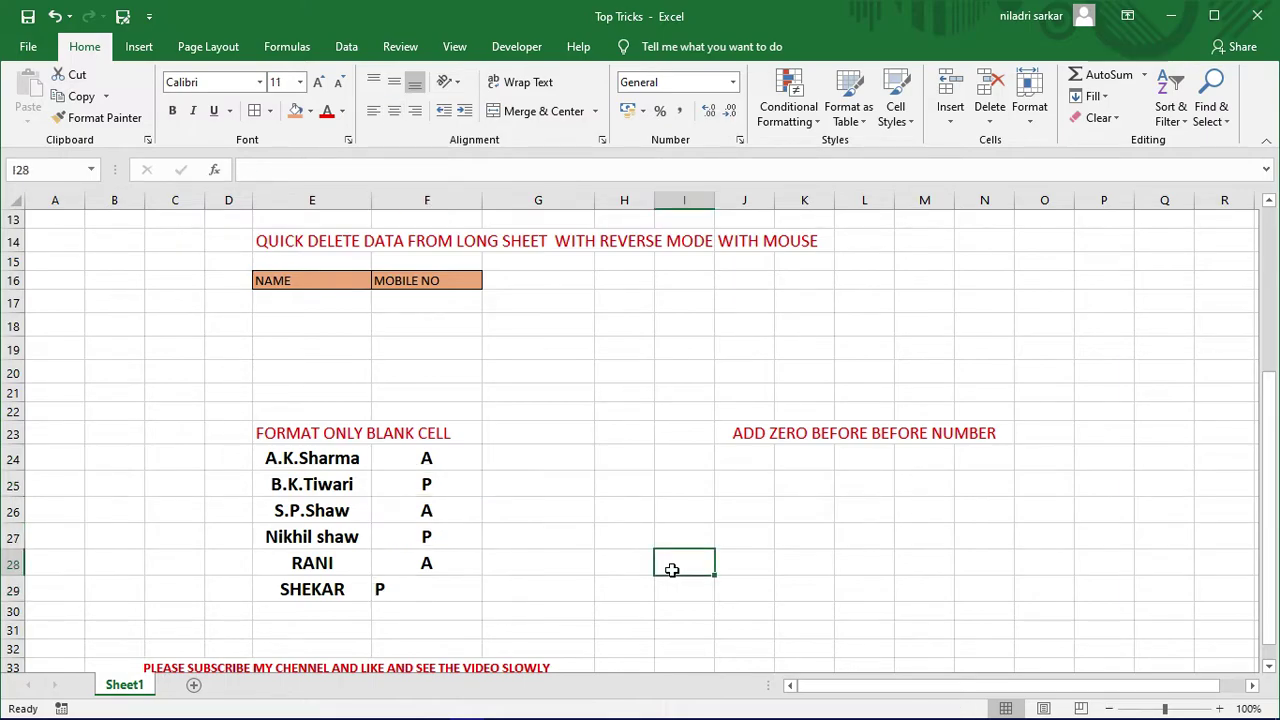
# - Centre the P in F29, add the note 'press CTL+G' in G24, and bring up Go To
pyautogui.click(404, 592)
pyautogui.click(394, 111)
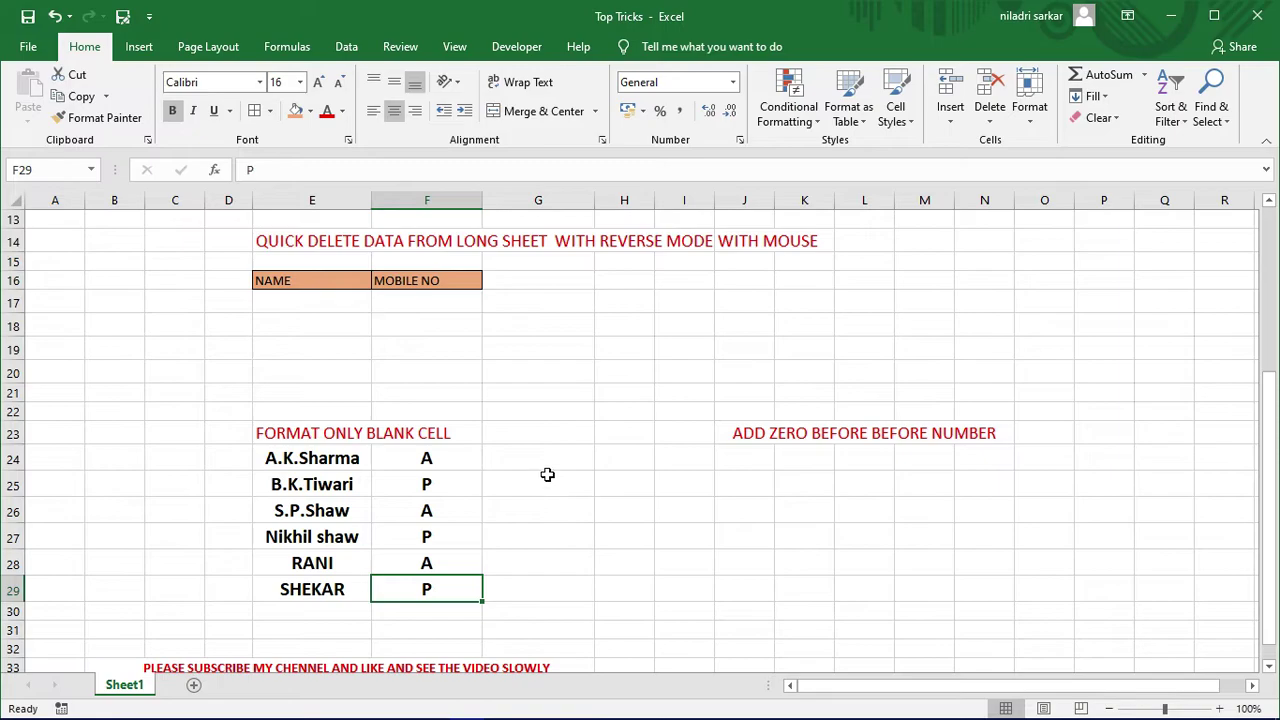
pyautogui.click(545, 461)
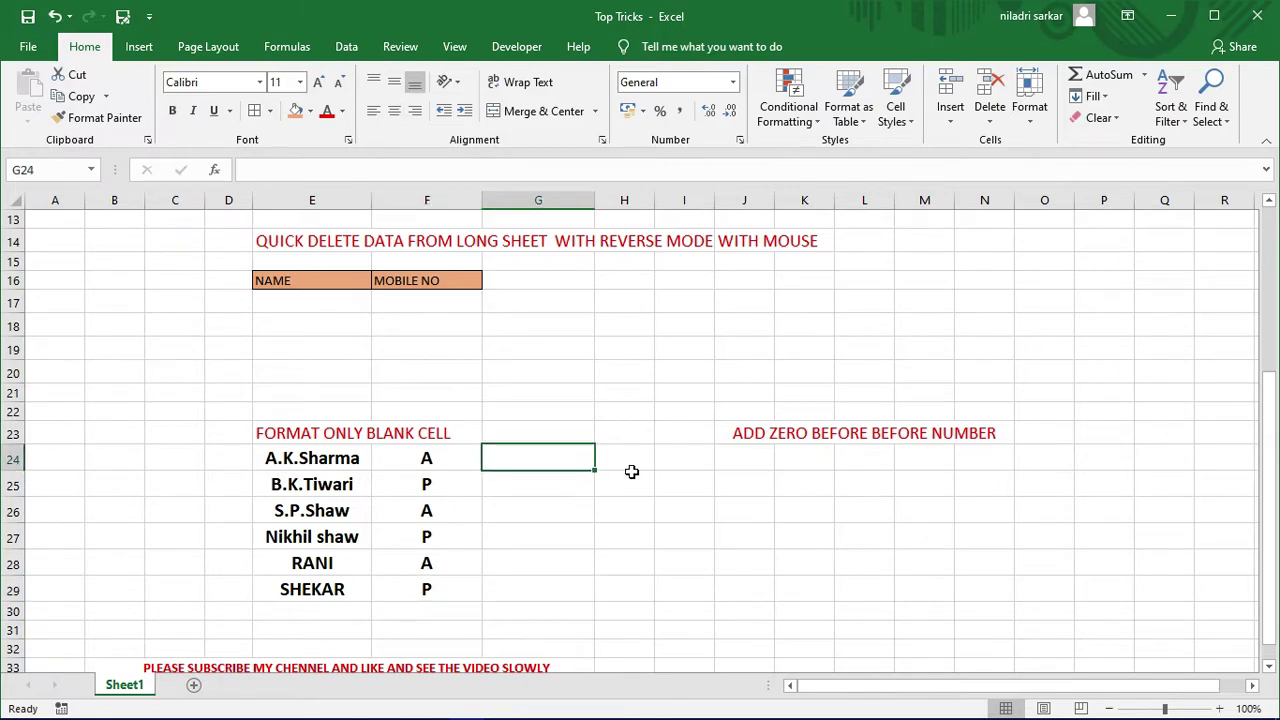
pyautogui.write('pre')
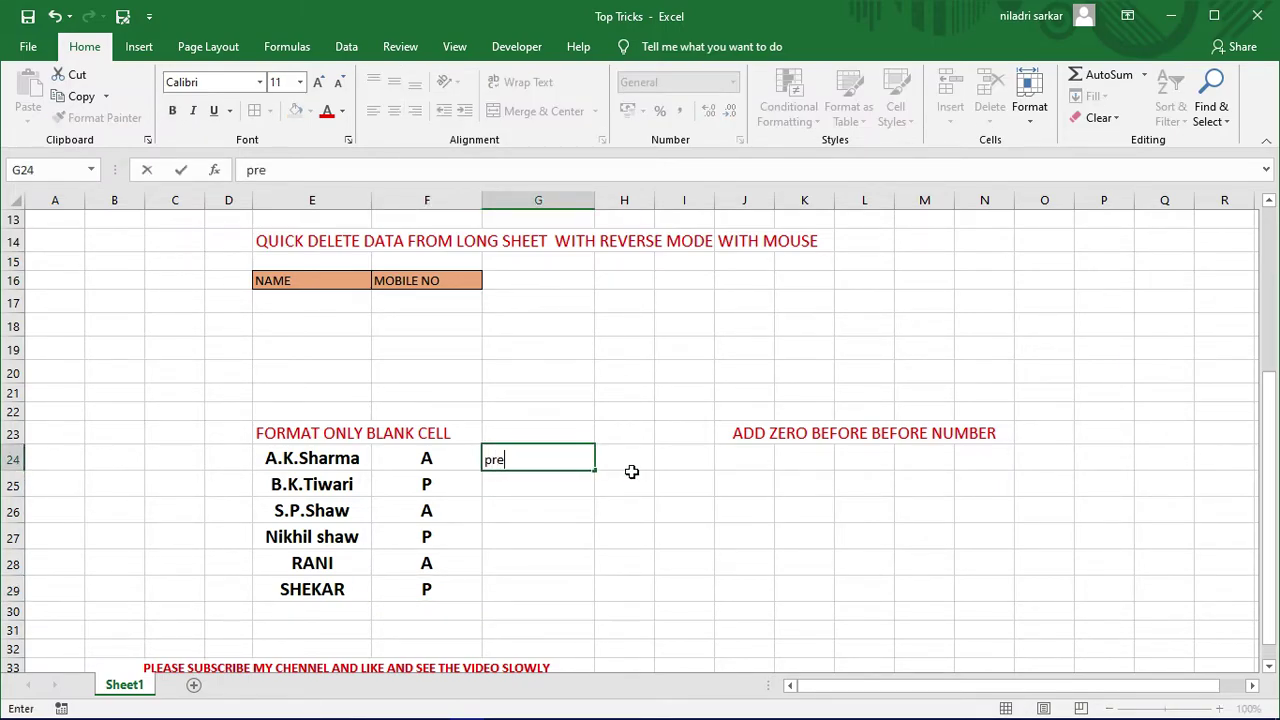
pyautogui.write('ss ')
pyautogui.write('CTL')
pyautogui.write('+G')
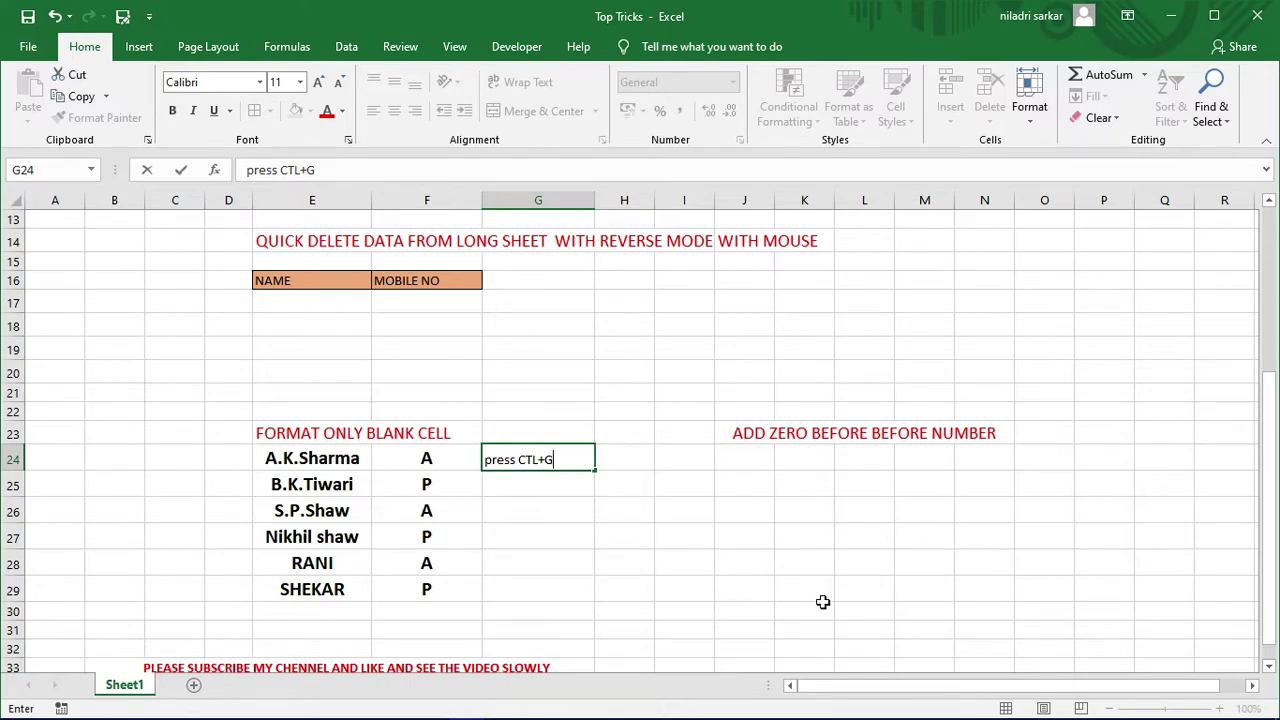
pyautogui.click(605, 586)
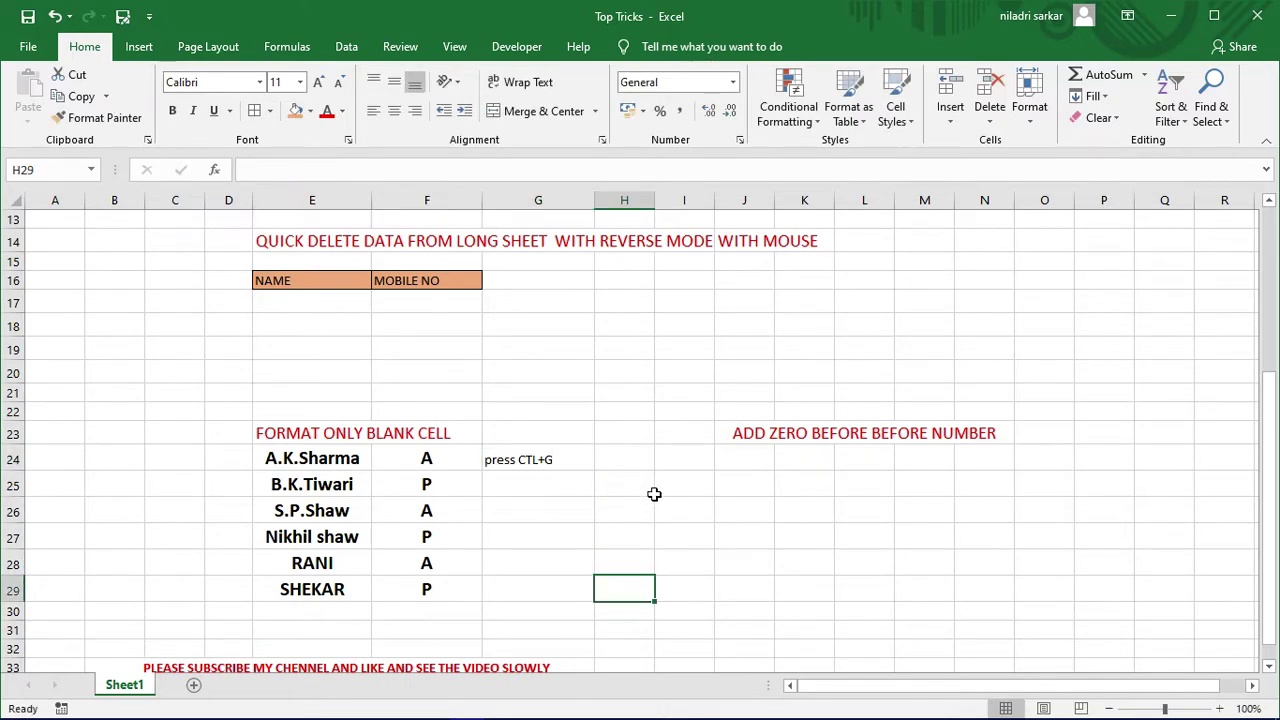
pyautogui.hotkey('ctrl', 'g')
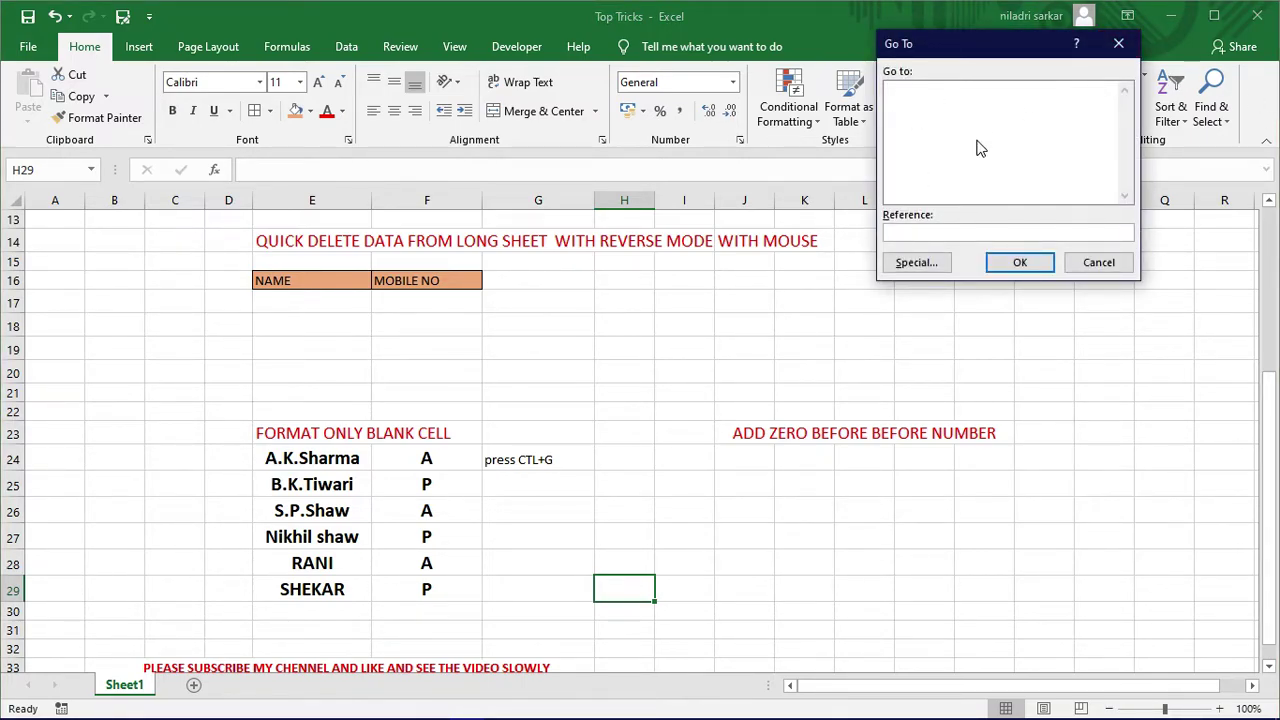
# - Use Go To Special to select only the blank cells
pyautogui.click(933, 266)
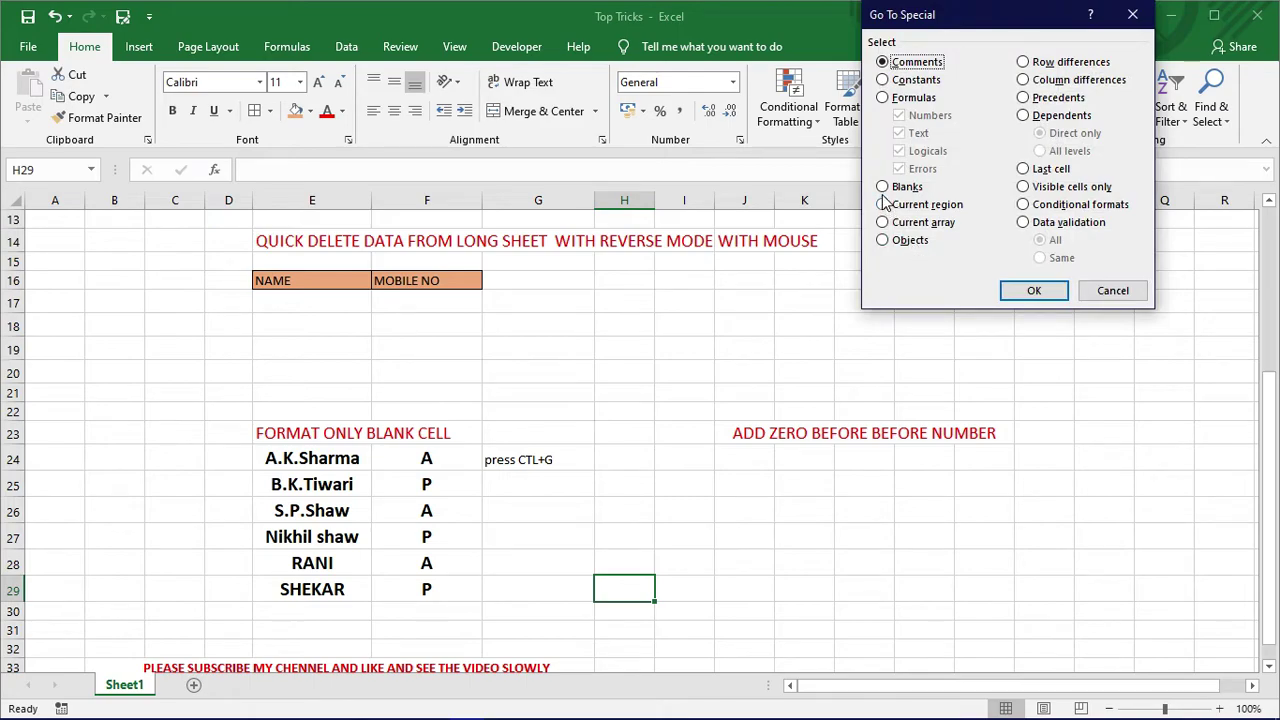
pyautogui.click(883, 187)
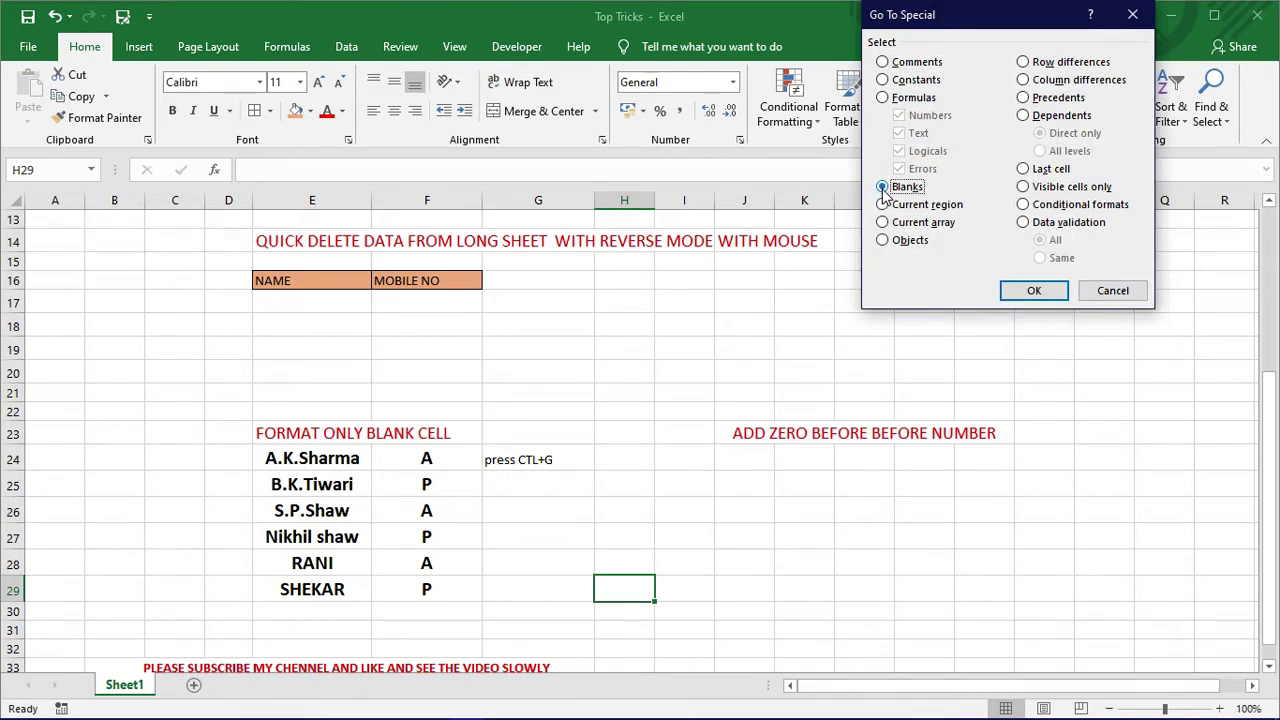
pyautogui.click(1033, 291)
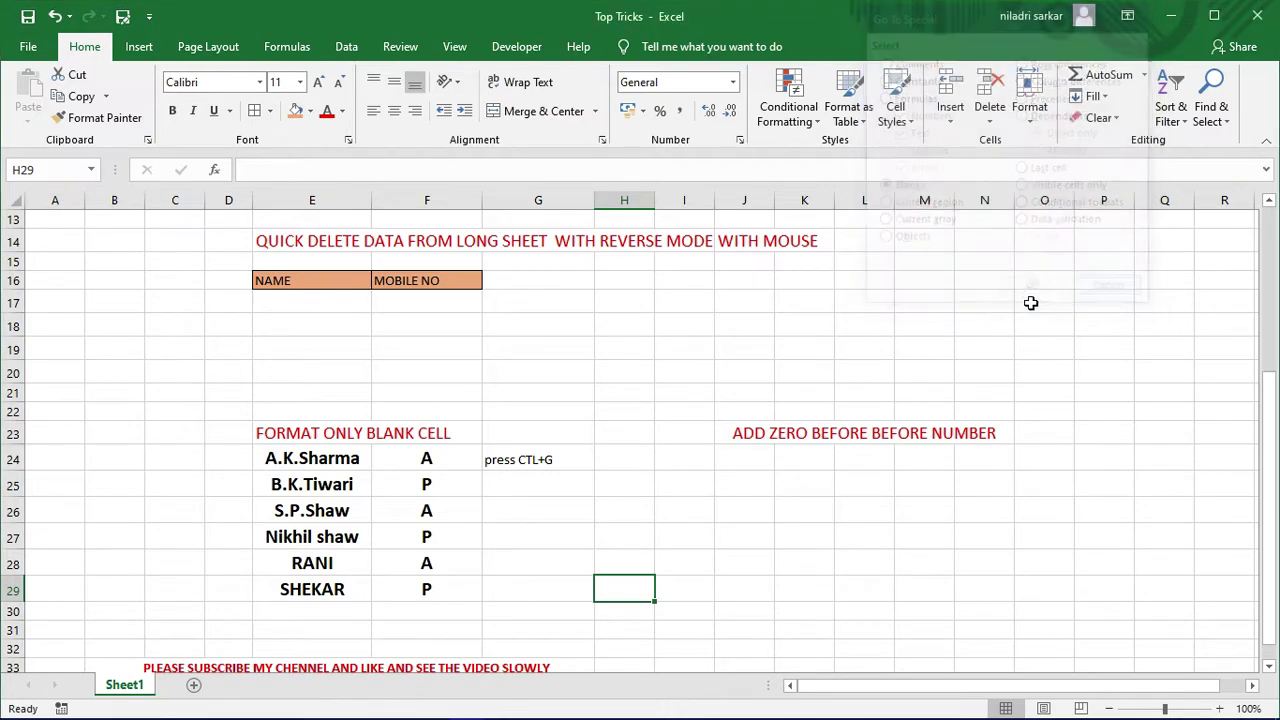
# - Add the notes 'Then put P' in G25 and 'with CTL+ Enter press' in G26
pyautogui.click(503, 484)
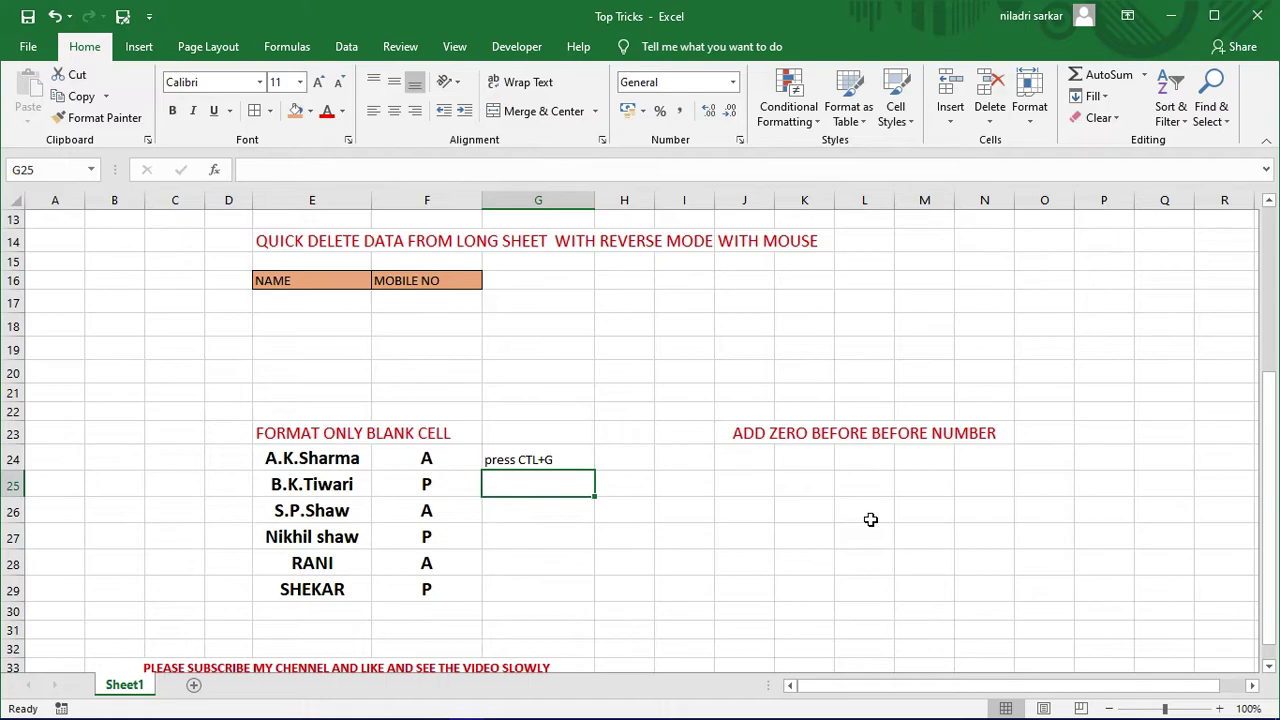
pyautogui.write('Then')
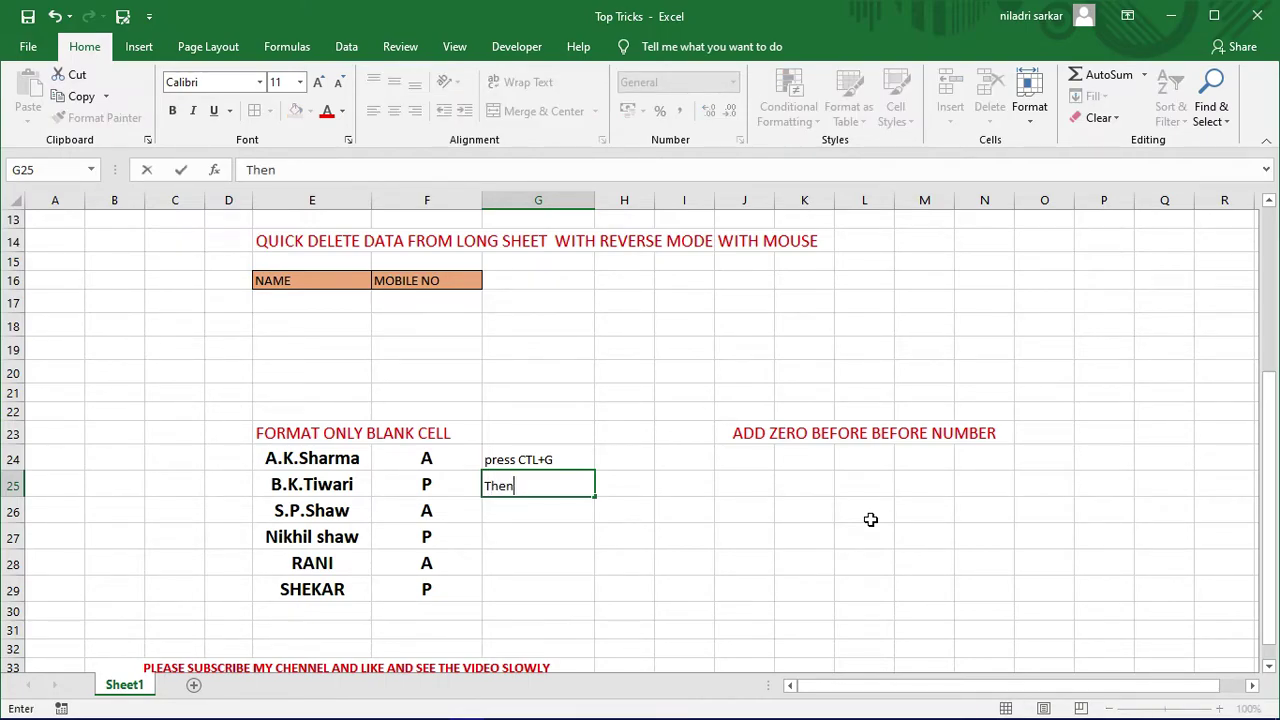
pyautogui.write(' put  ')
pyautogui.write('P')
pyautogui.click(512, 515)
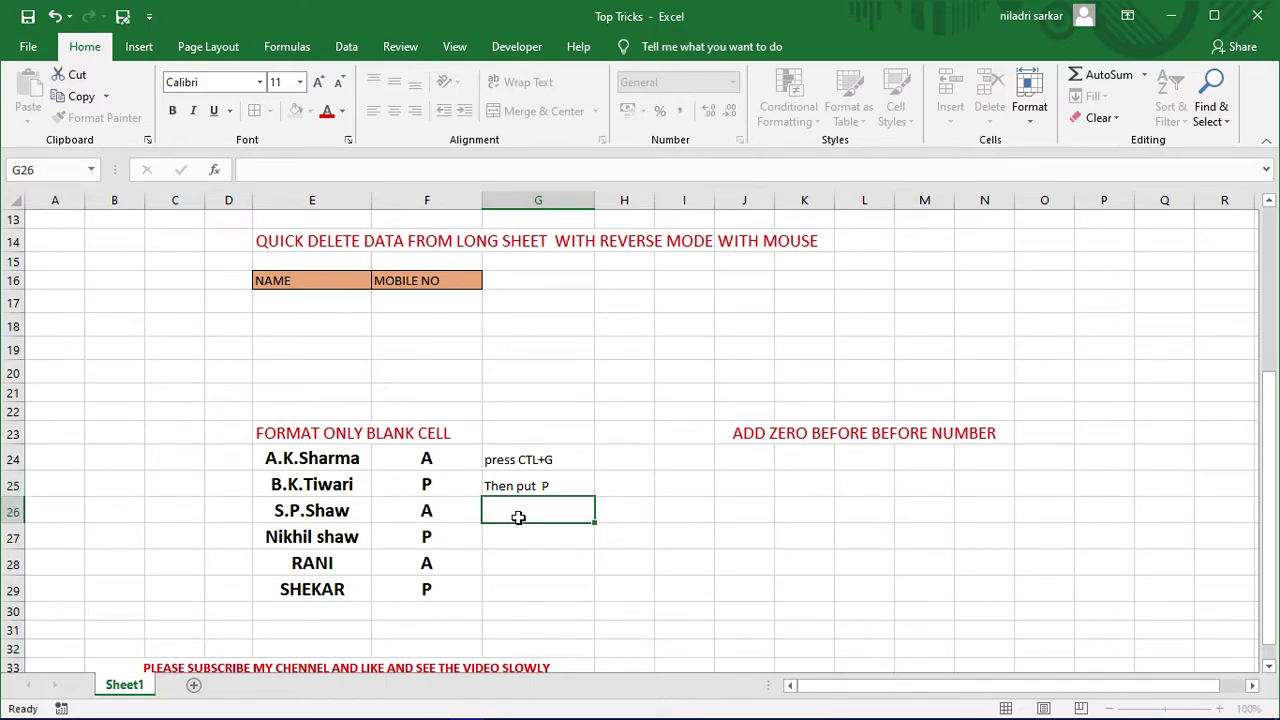
pyautogui.write('with')
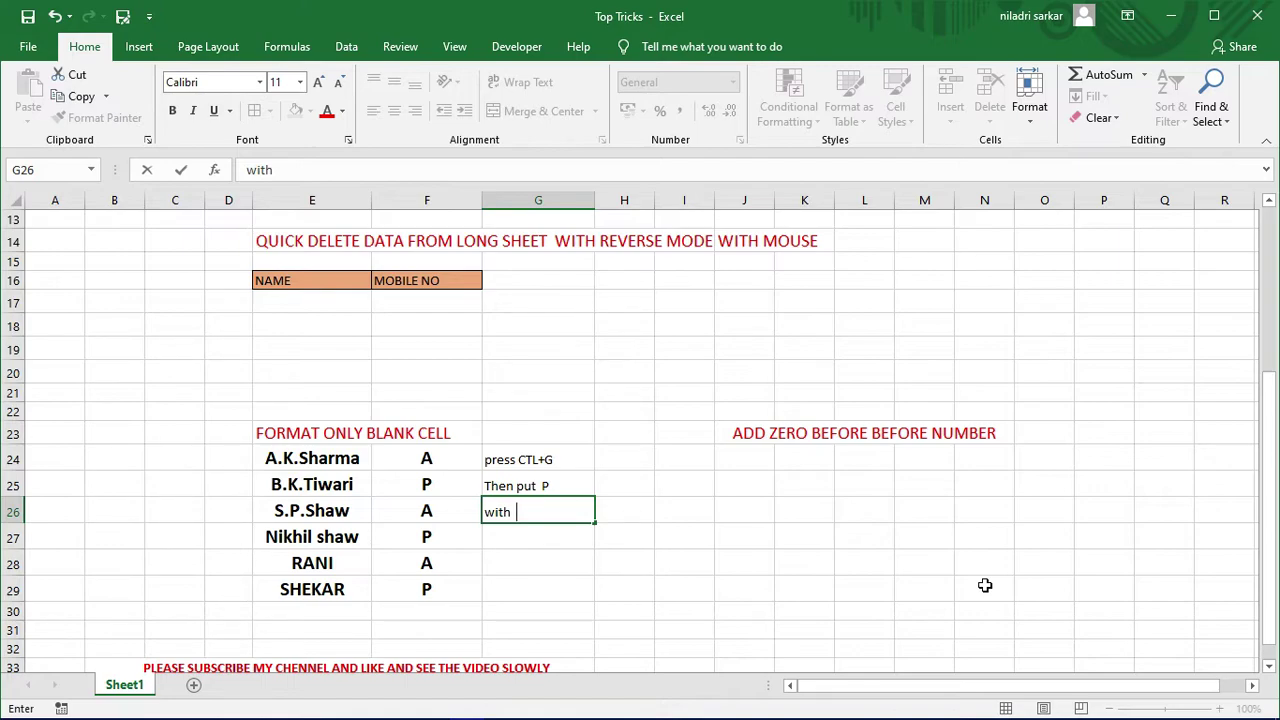
pyautogui.write('CTL')
pyautogui.write('+ ')
pyautogui.write('En')
pyautogui.write('ter')
pyautogui.write(' press')
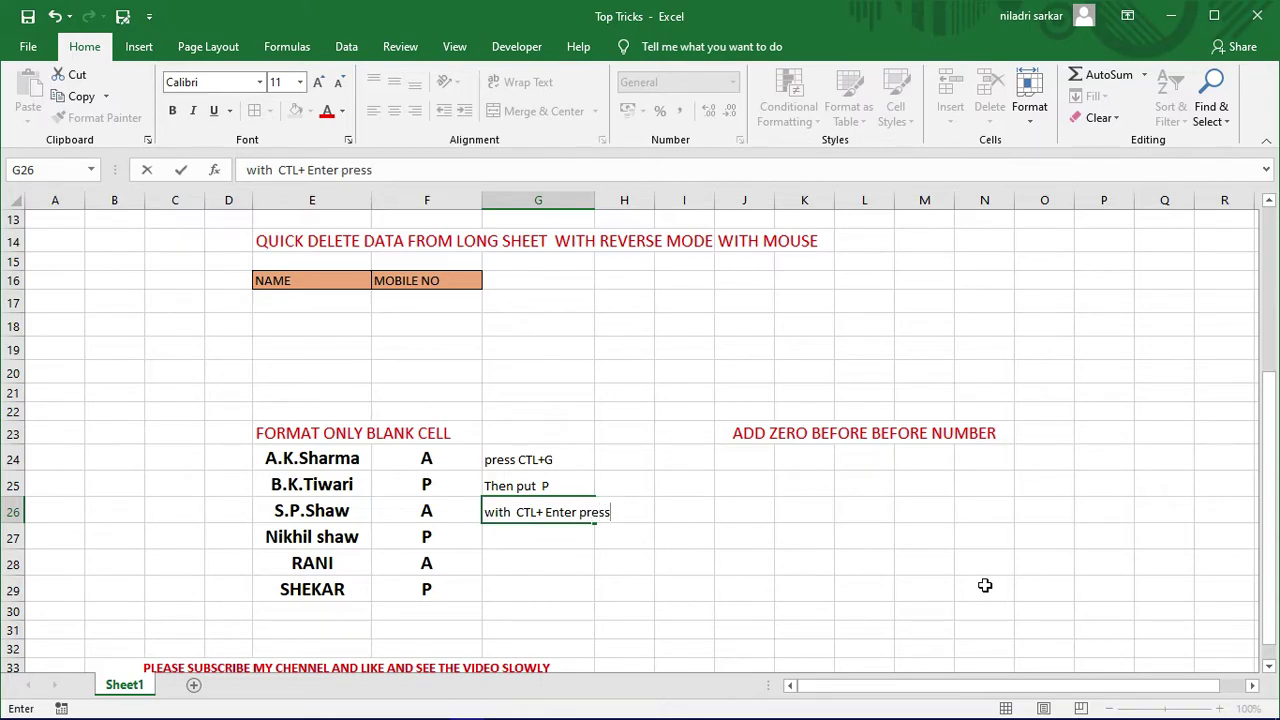
pyautogui.click(738, 588)
pyautogui.click(490, 459)
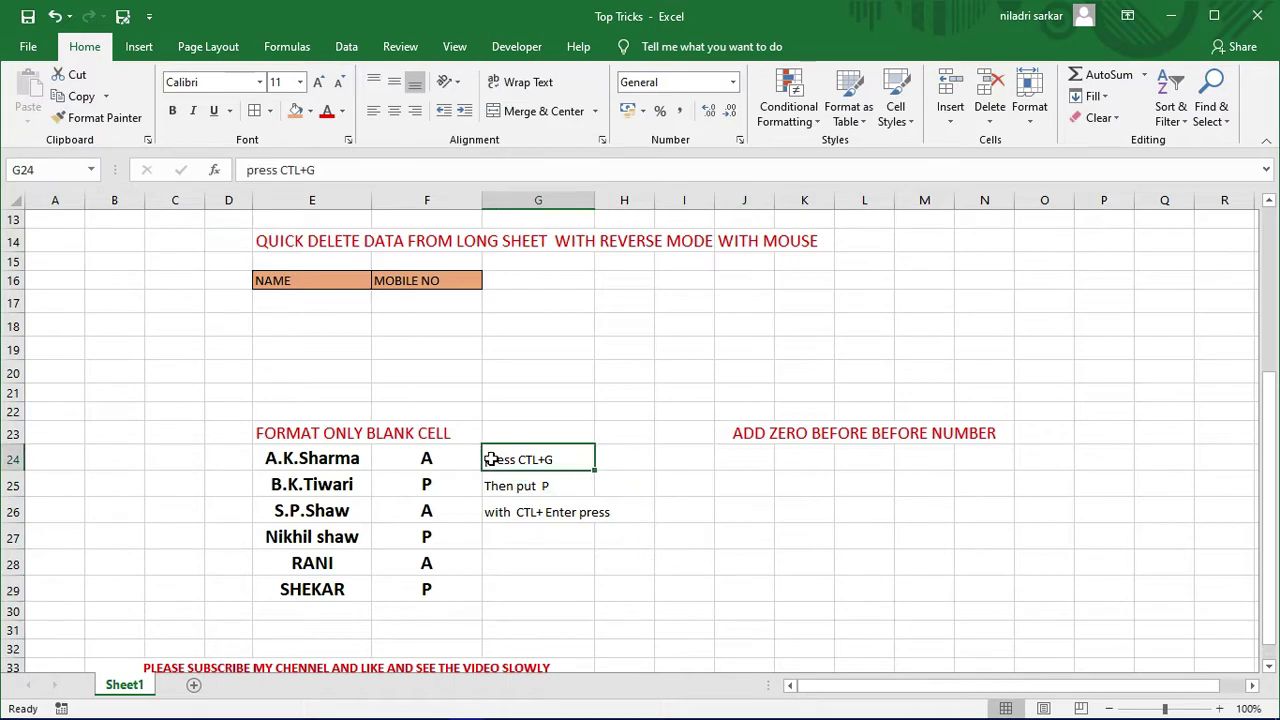
# - Increase the font size of the how-to notes in G24:H26
pyautogui.moveTo(490, 459); pyautogui.dragTo(620, 514)
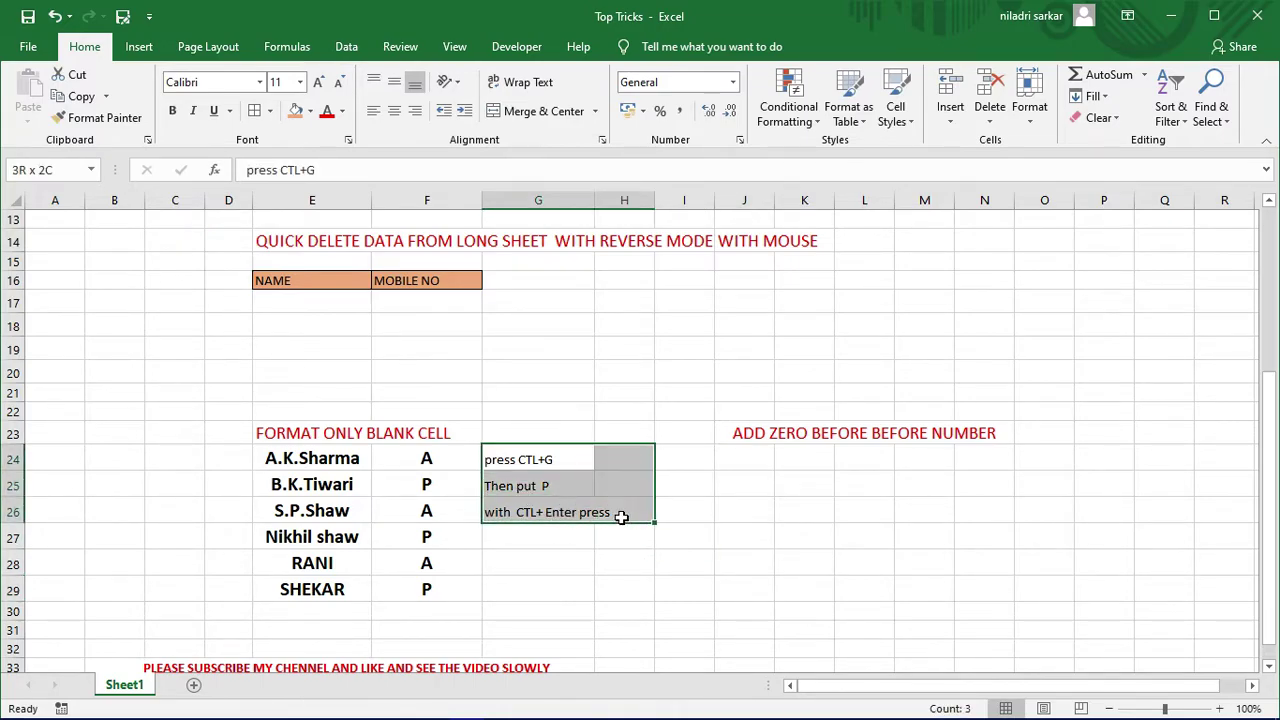
pyautogui.click(318, 82)
pyautogui.click(771, 606)
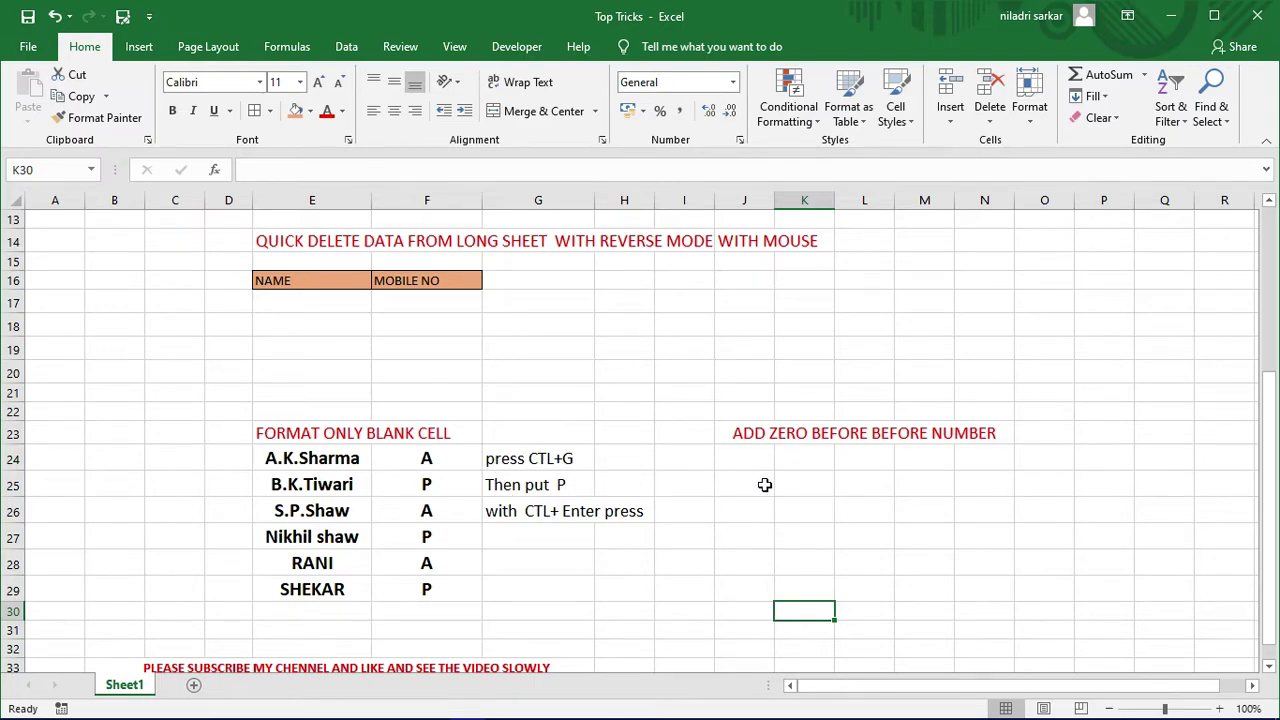
# - Cancel the Go To dialog and check the filled P cells F25, F27 and F29
pyautogui.hotkey('ctrl', 'g')
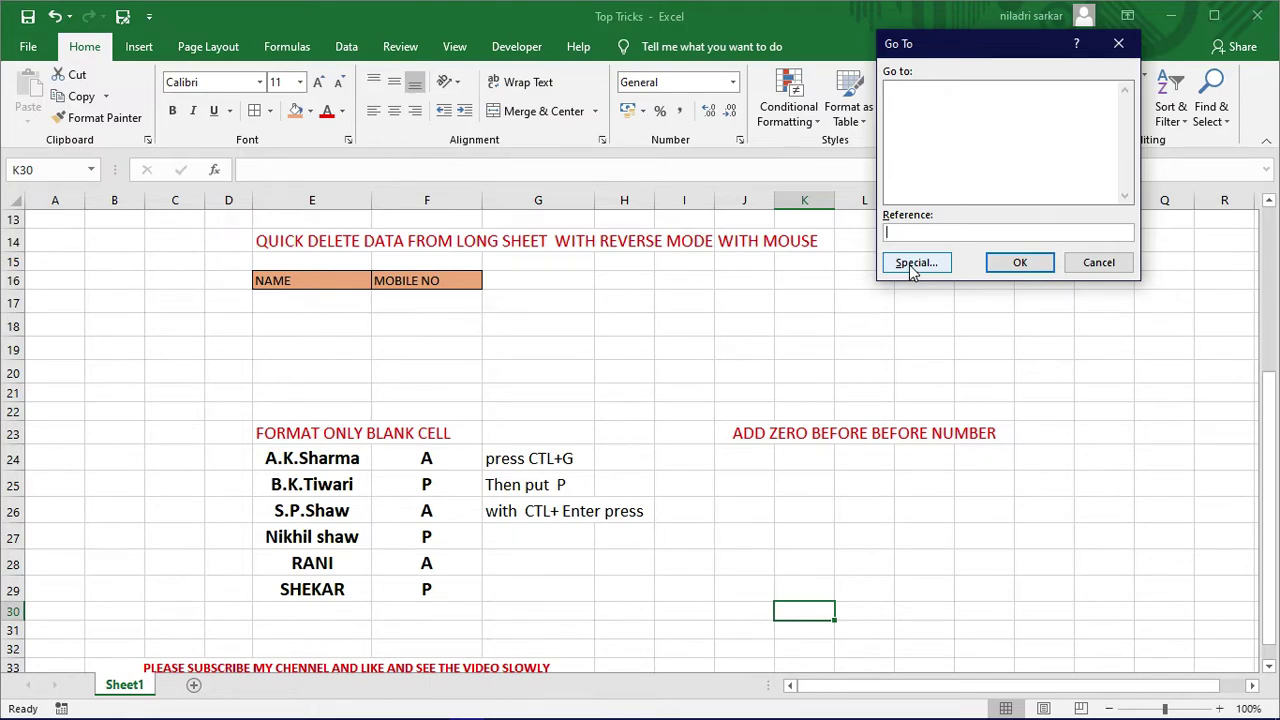
pyautogui.click(1095, 268)
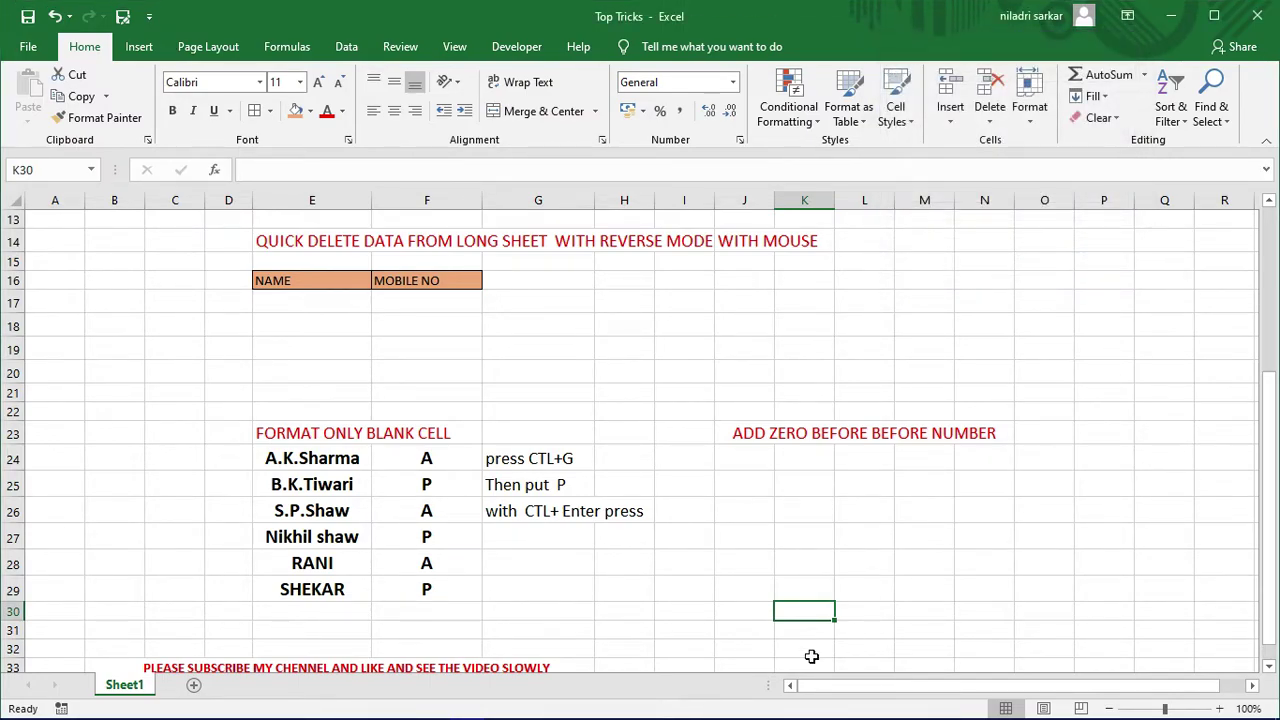
pyautogui.click(438, 482)
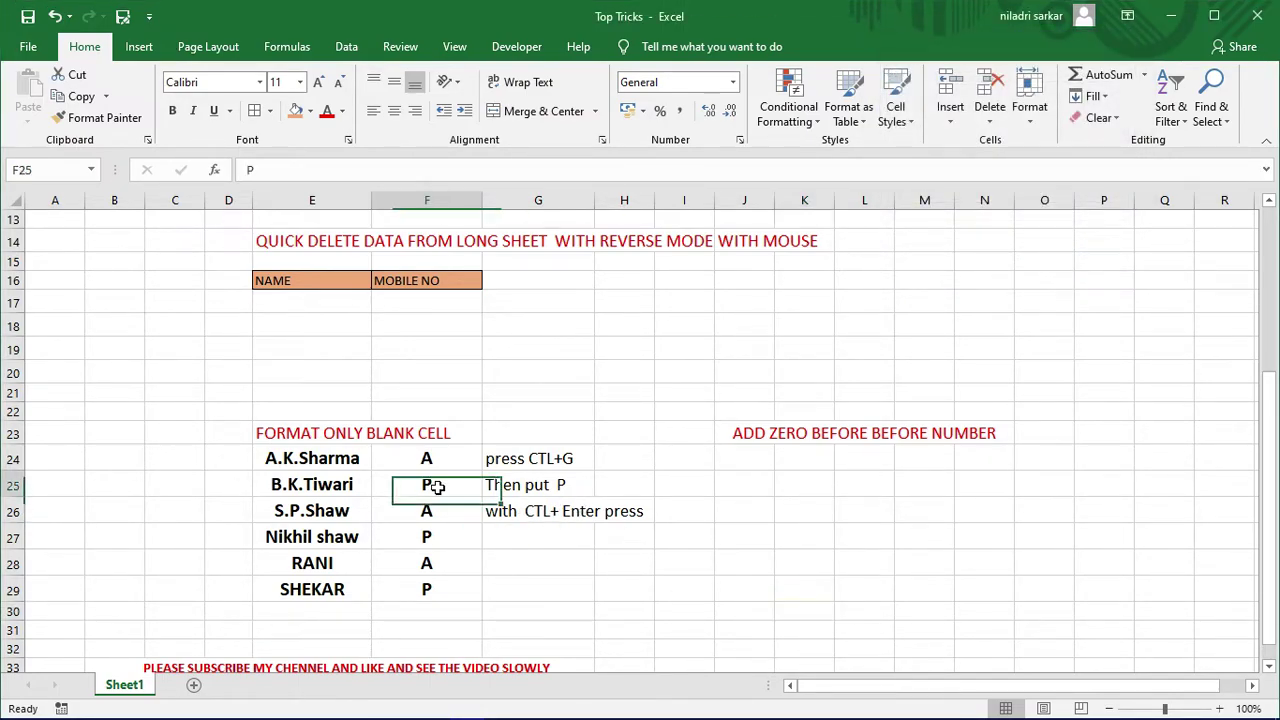
pyautogui.click(434, 538)
pyautogui.click(440, 592)
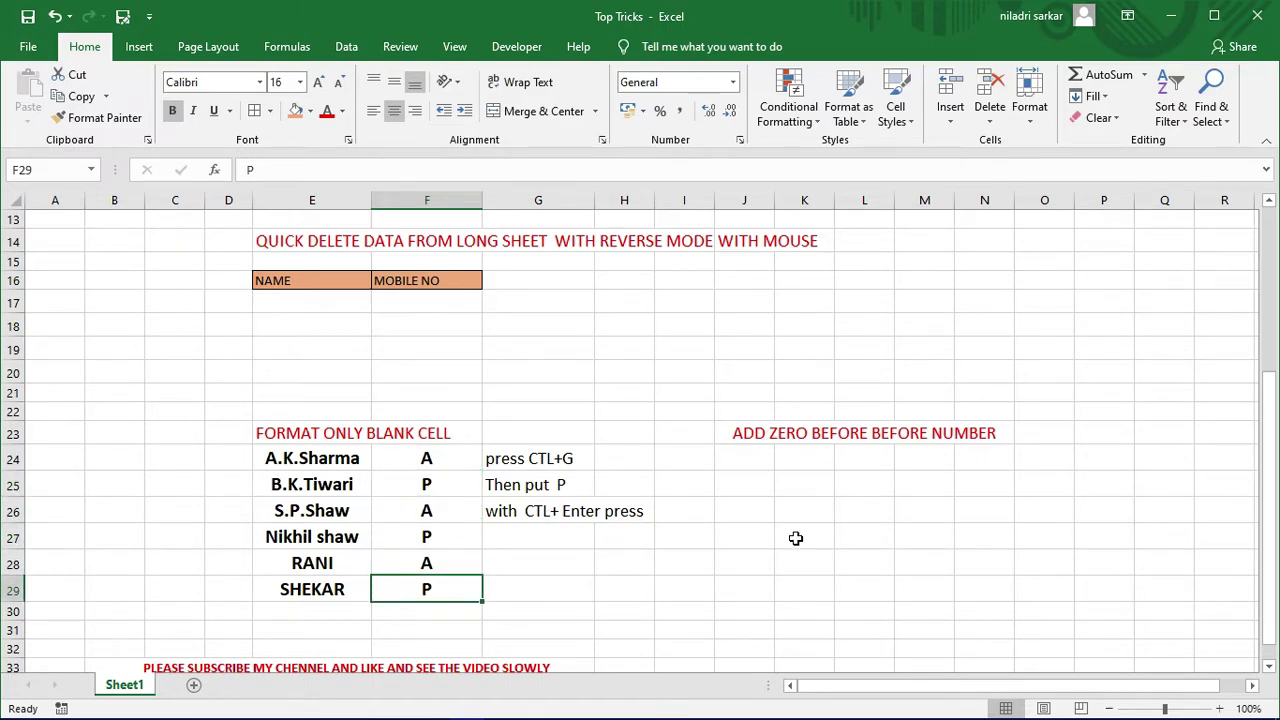
pyautogui.scroll(-2, 648, 455)
pyautogui.scroll(2, 643, 442)
pyautogui.keyDown('ctrl'); pyautogui.scroll(-1, 643, 442); pyautogui.keyUp('ctrl')
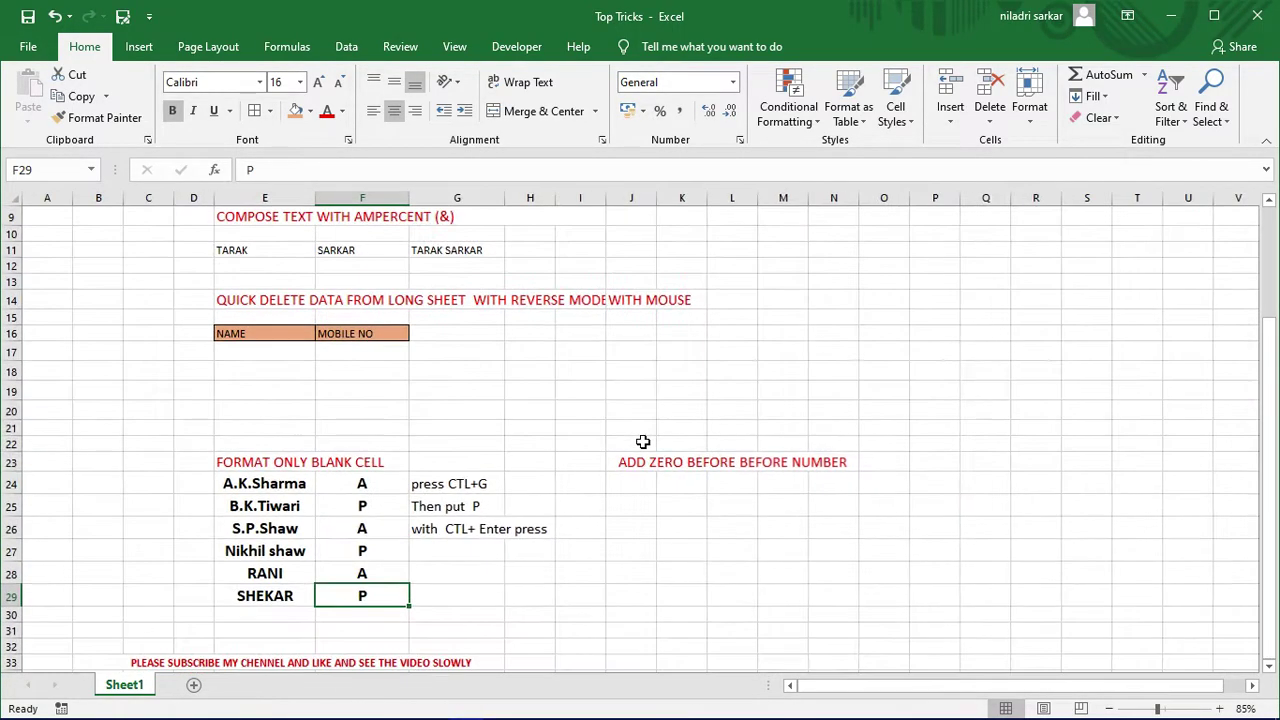
pyautogui.scroll(3, 625, 418)
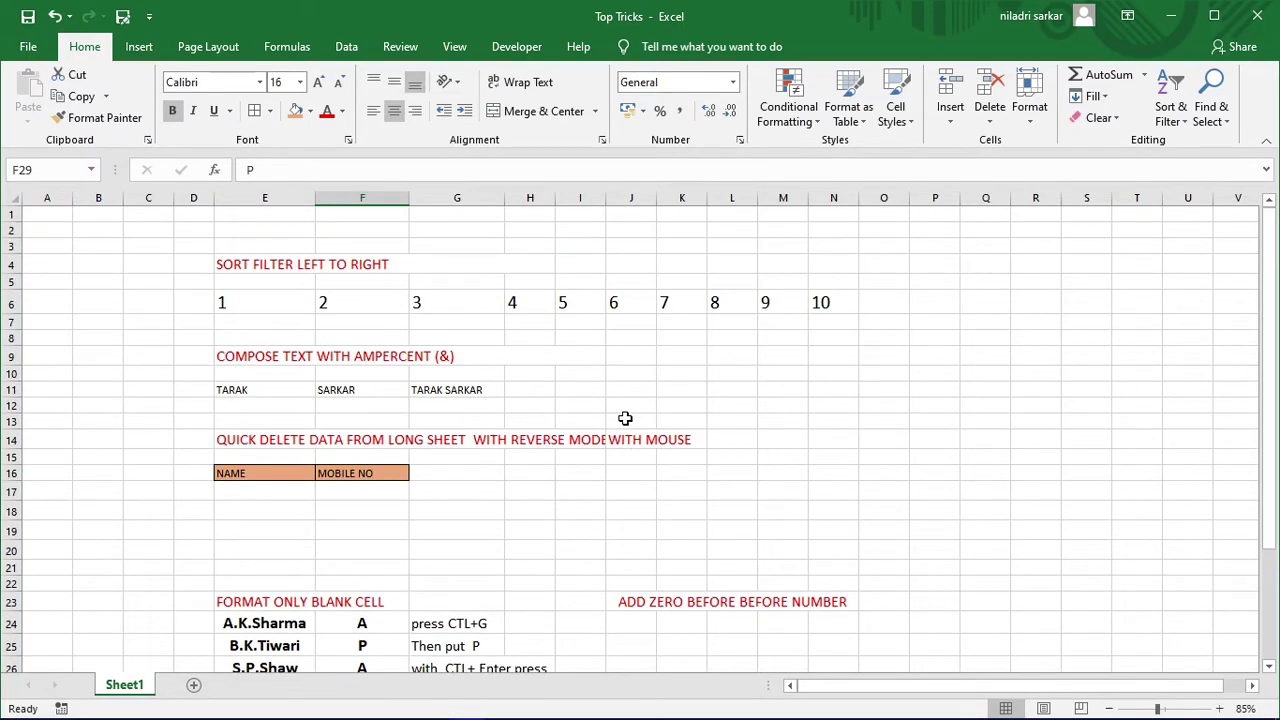
pyautogui.scroll(-3, 625, 418)
pyautogui.scroll(-2, 625, 418)
pyautogui.scroll(1, 625, 418)
pyautogui.scroll(3, 625, 418)
pyautogui.scroll(1, 625, 418)
pyautogui.scroll(-4, 428, 410)
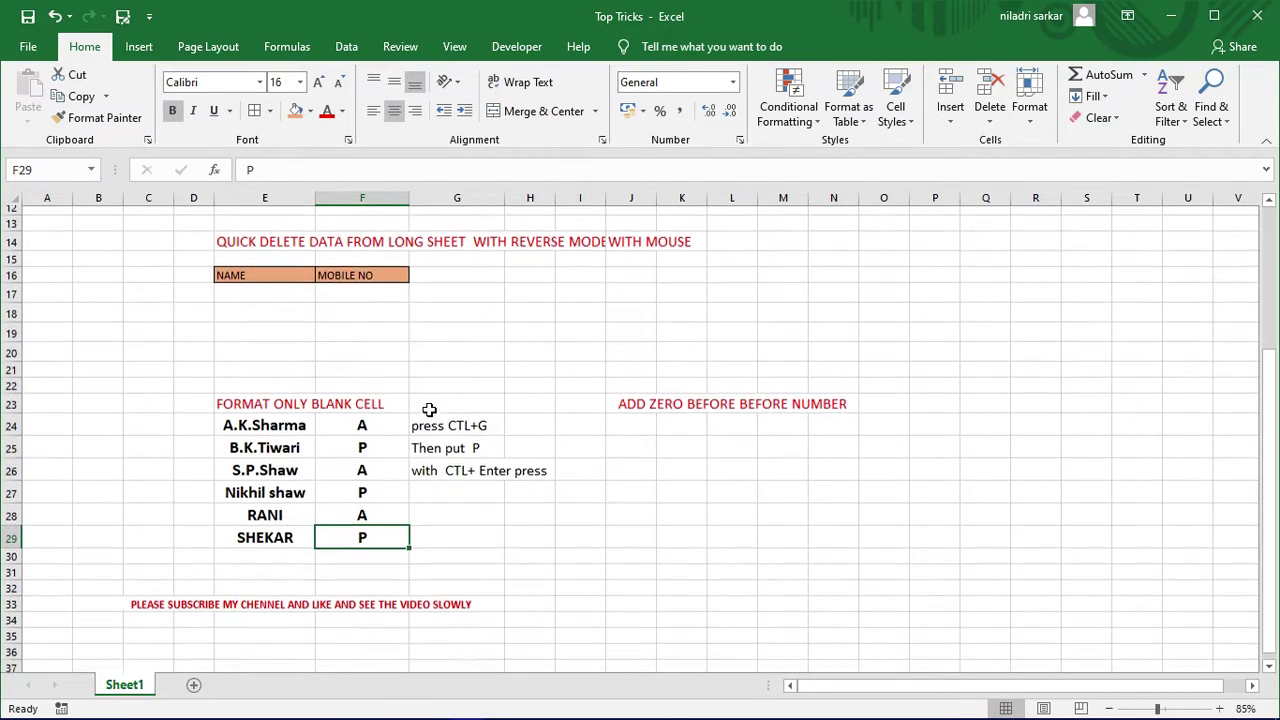
pyautogui.scroll(-1, 428, 410)
pyautogui.scroll(1, 428, 410)
pyautogui.scroll(4, 428, 410)
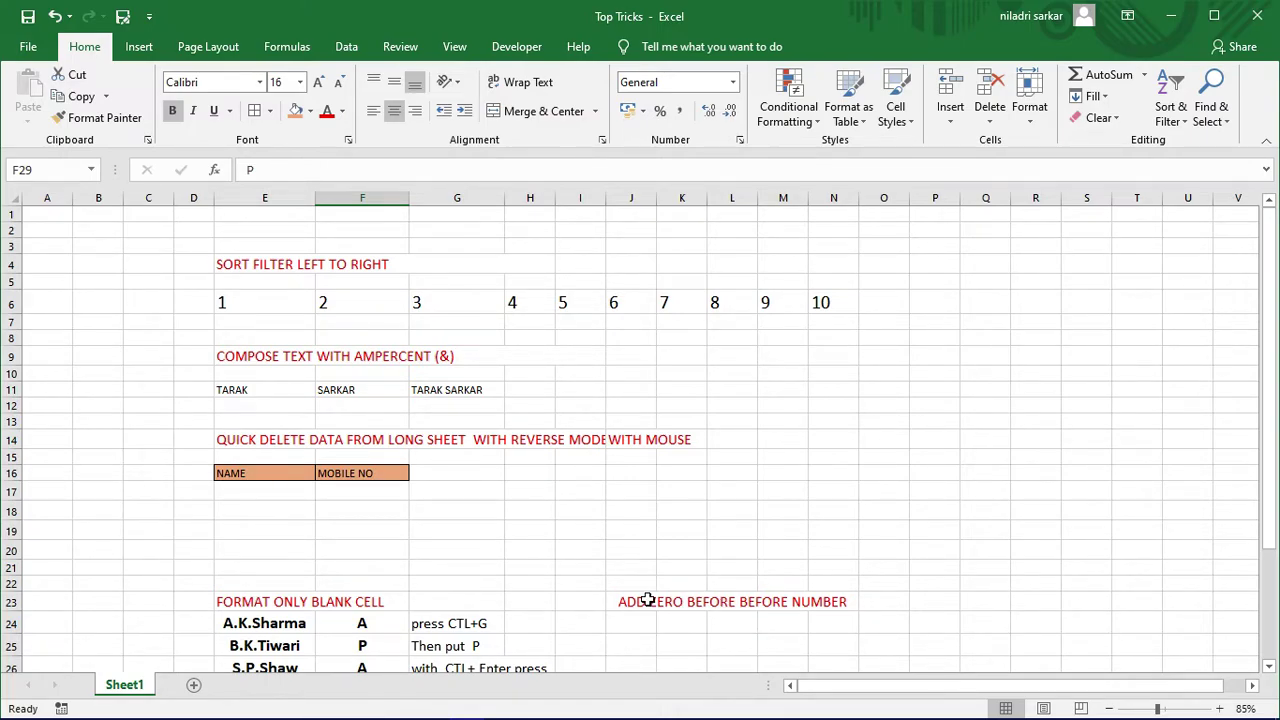
pyautogui.scroll(-2, 735, 595)
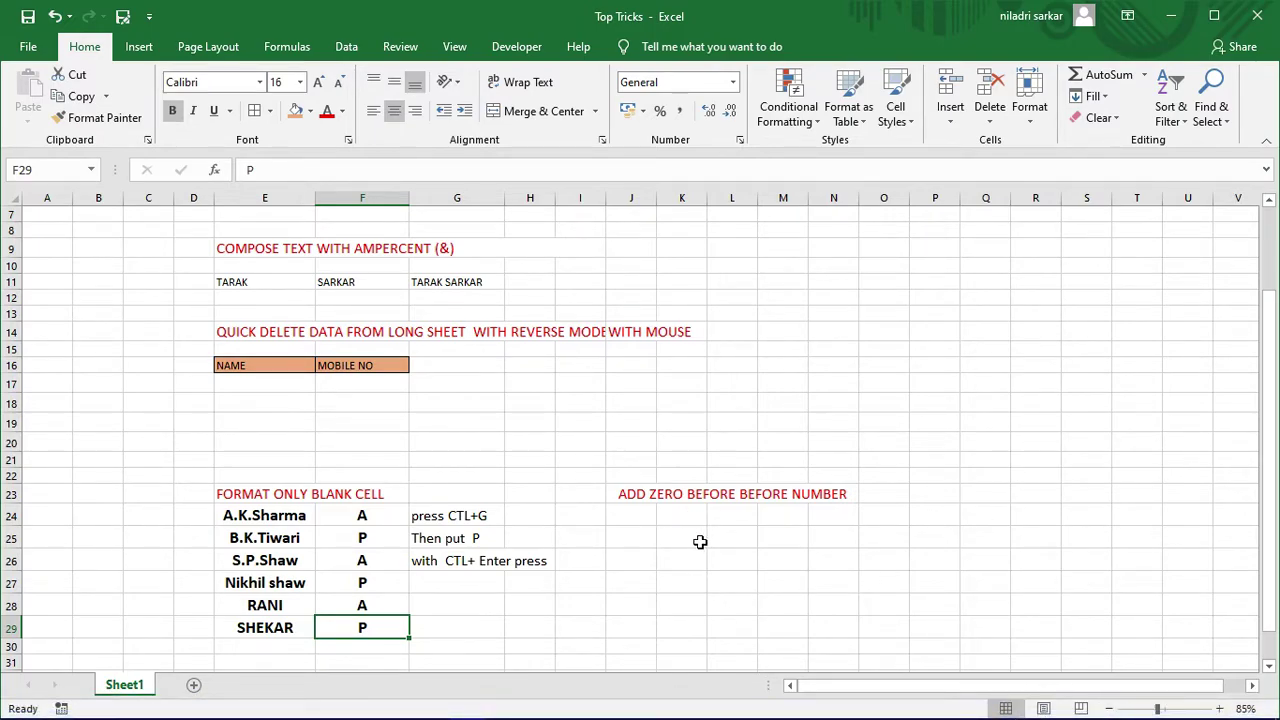
# - Enter 0444444 in J25 and see Excel store it as 444444
pyautogui.click(640, 542)
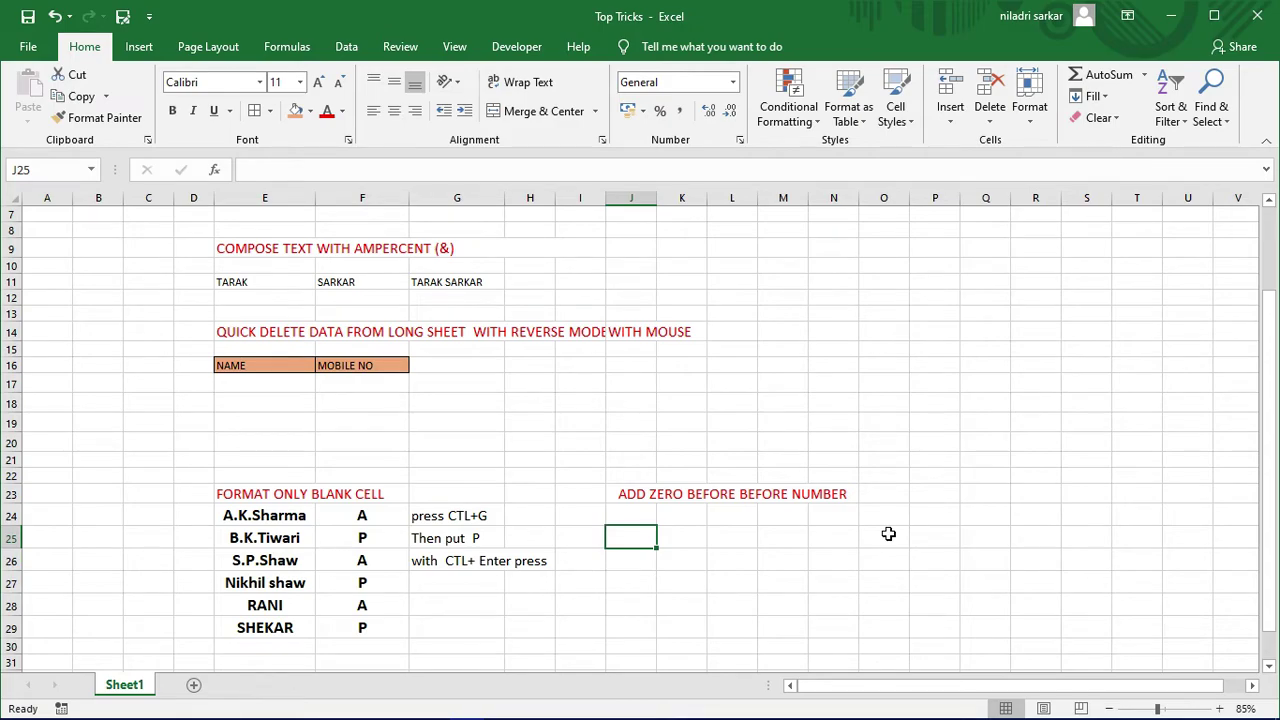
pyautogui.write('0')
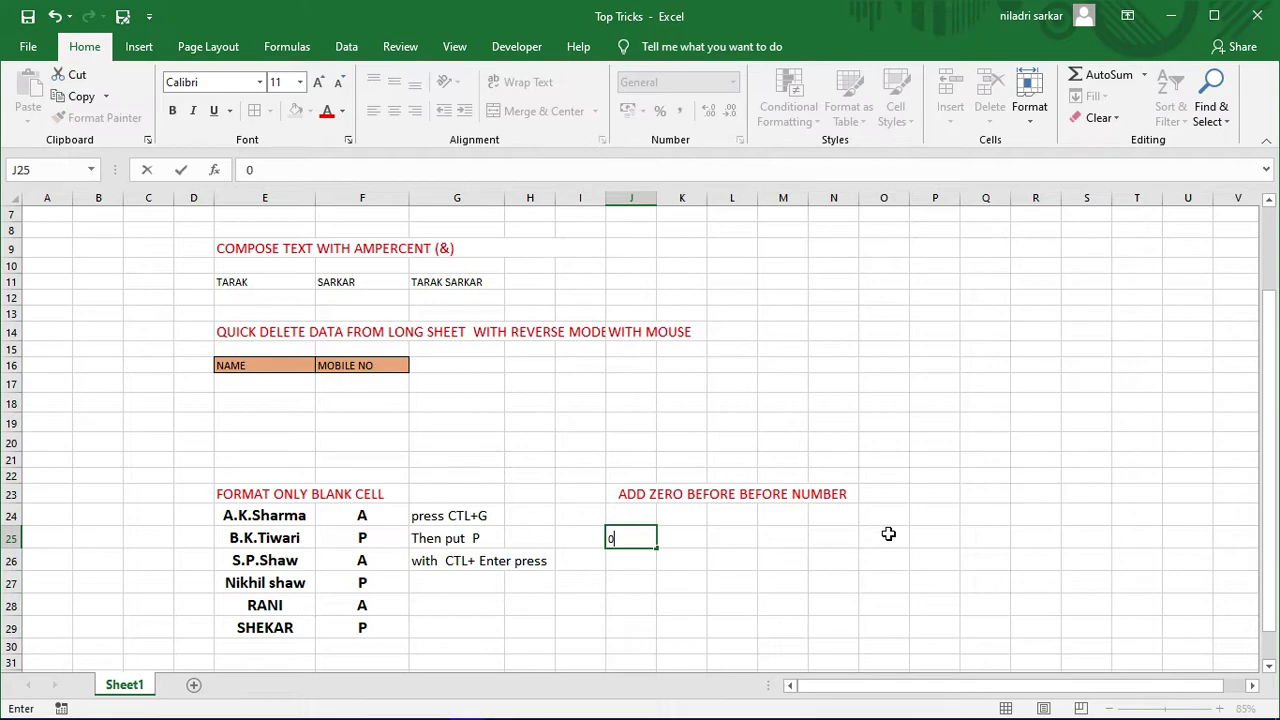
pyautogui.write('444444')
pyautogui.press('Return')
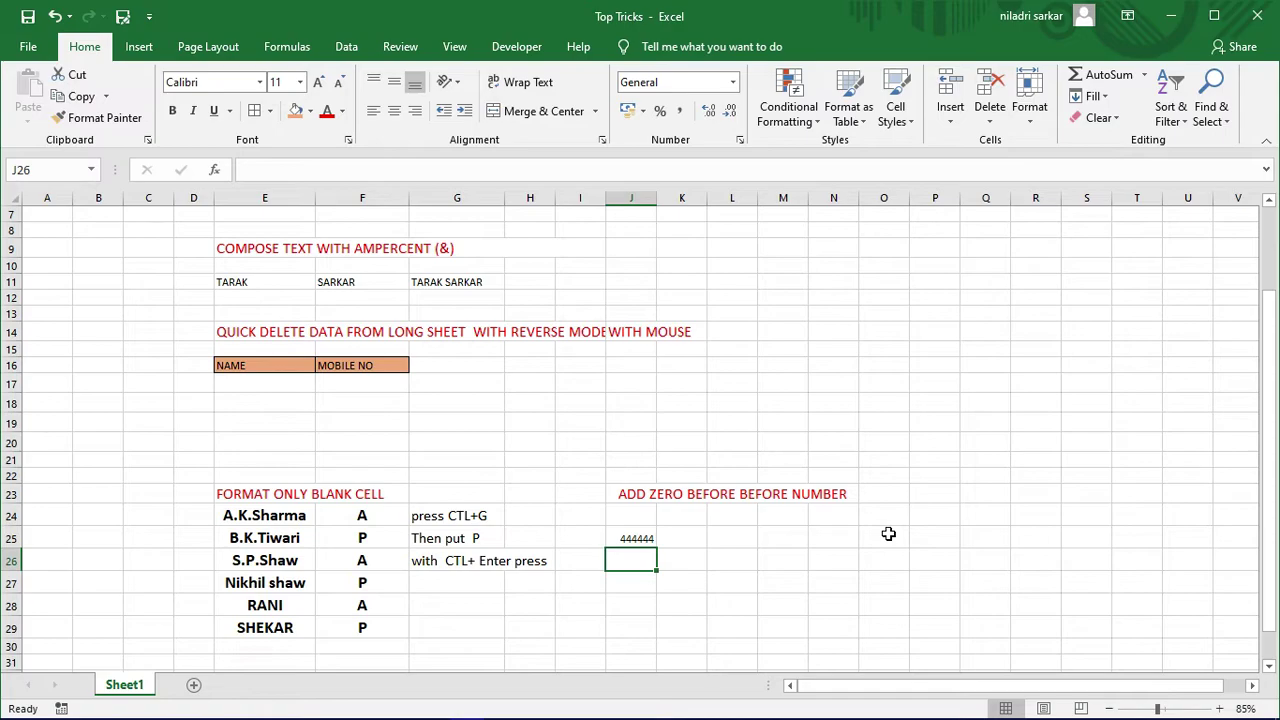
pyautogui.click(620, 538)
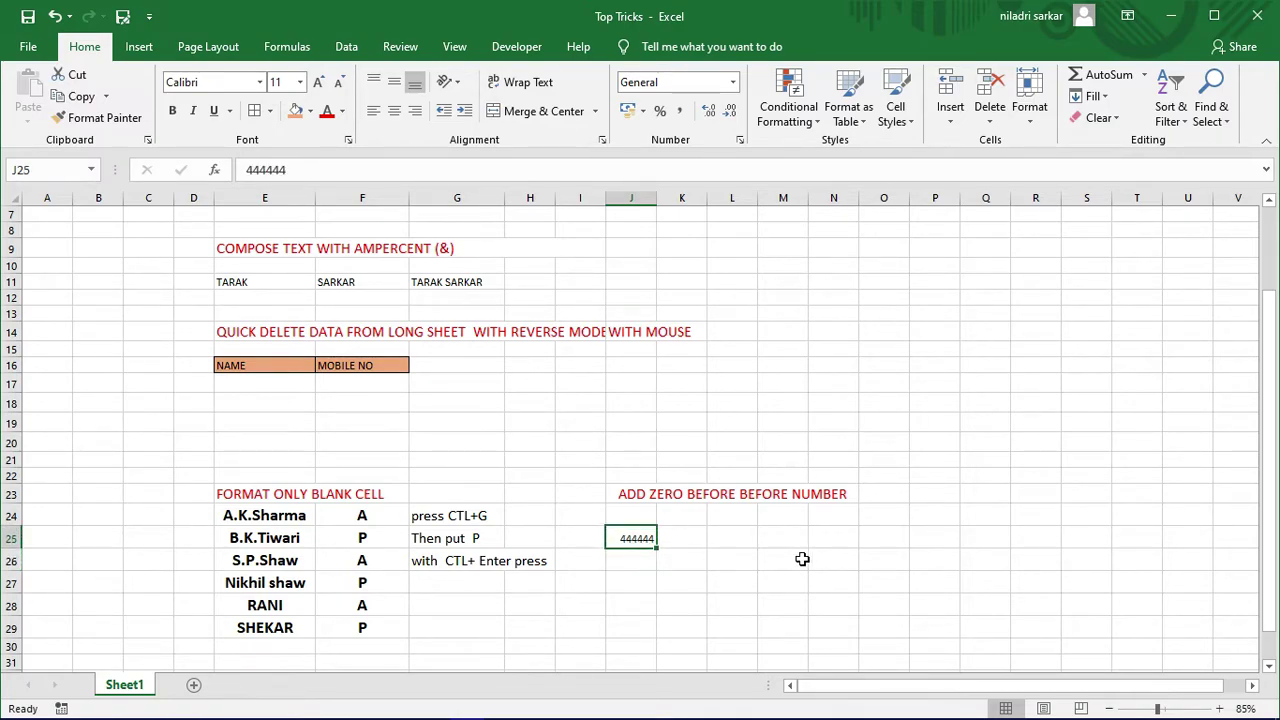
# - Add the note '0 not reflect' in L25
pyautogui.click(717, 537)
pyautogui.write('0 not')
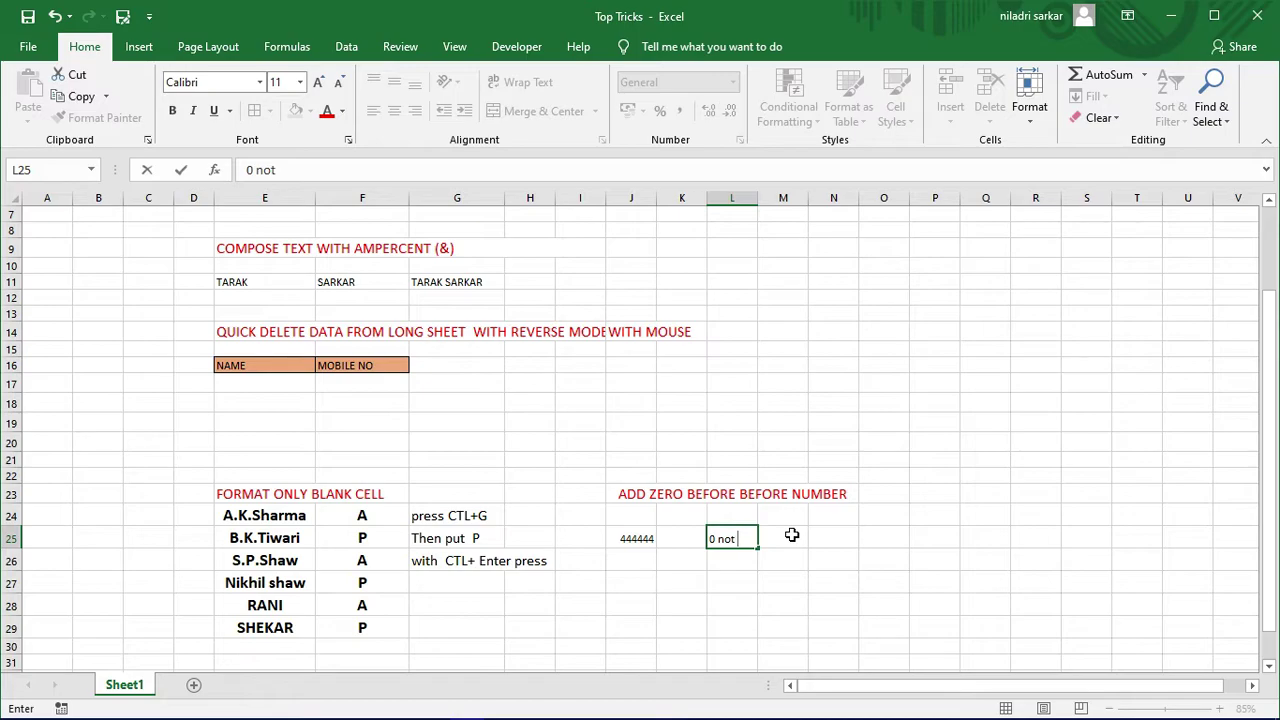
pyautogui.write('refe')
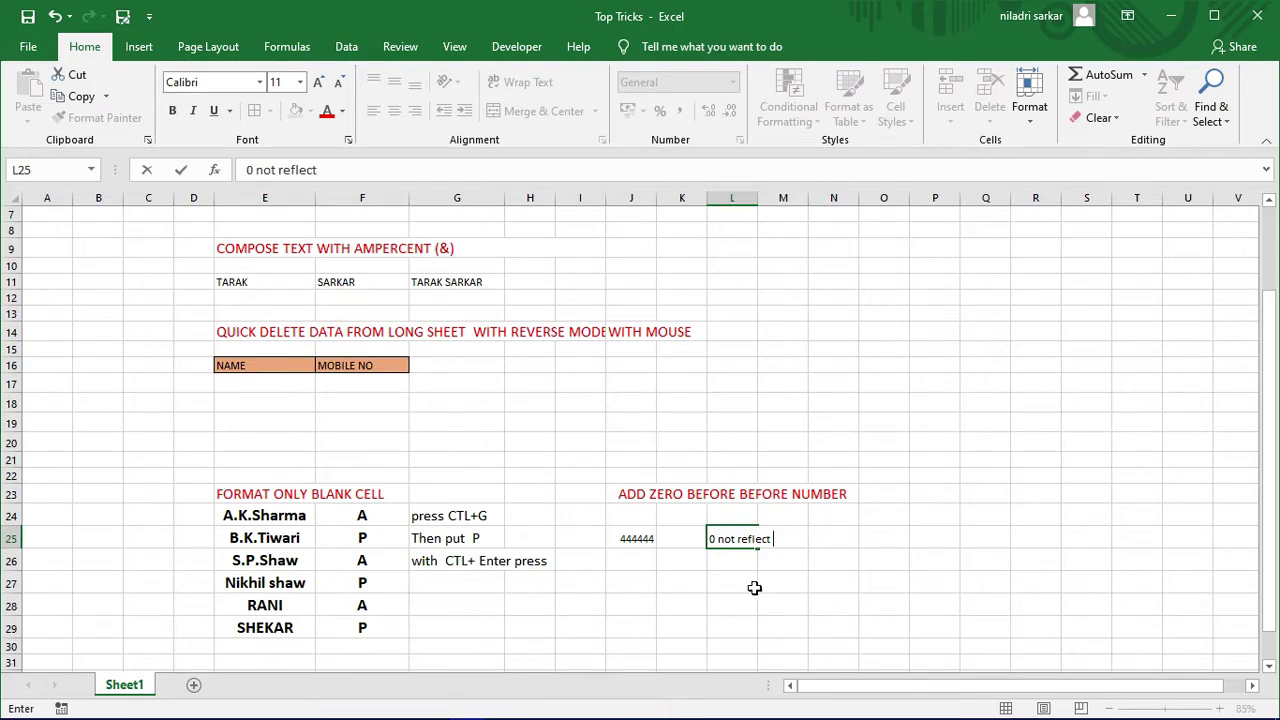
pyautogui.click(628, 562)
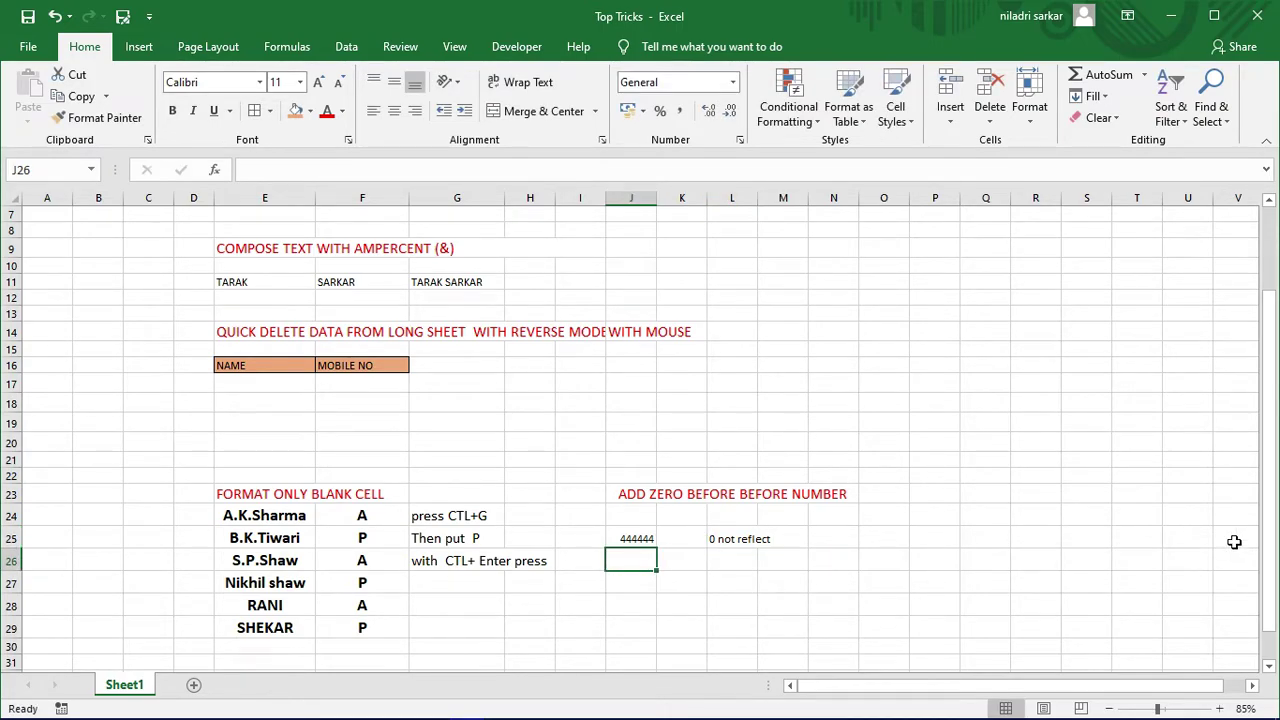
# - Commit the zero-led number in J26 and add the note 'just press comma' in L26
pyautogui.write("'")
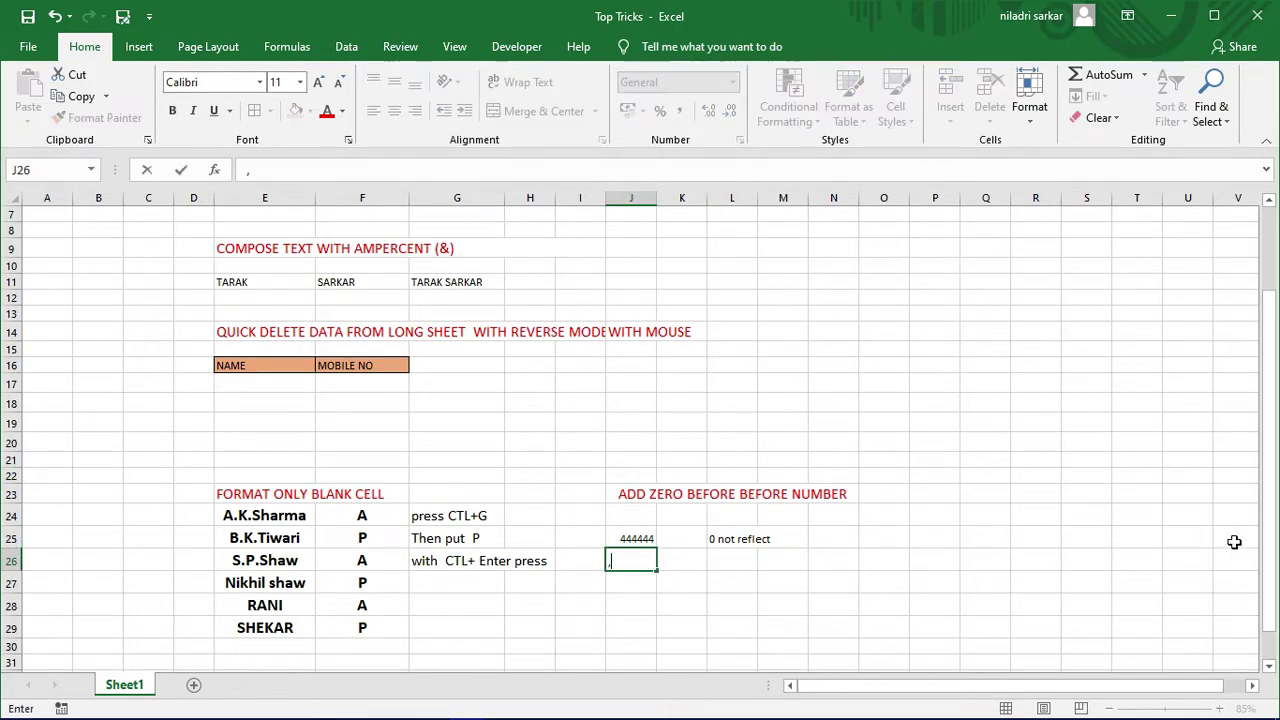
pyautogui.write('004444')
pyautogui.press('Return')
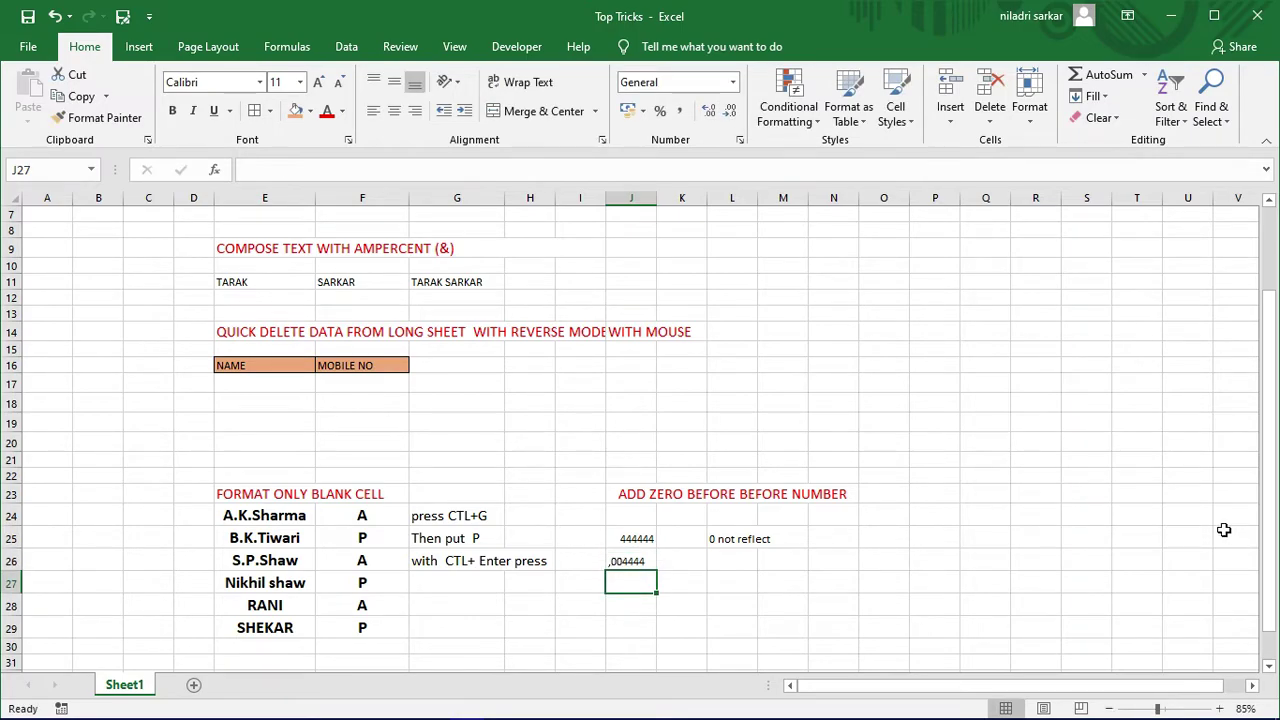
pyautogui.click(724, 562)
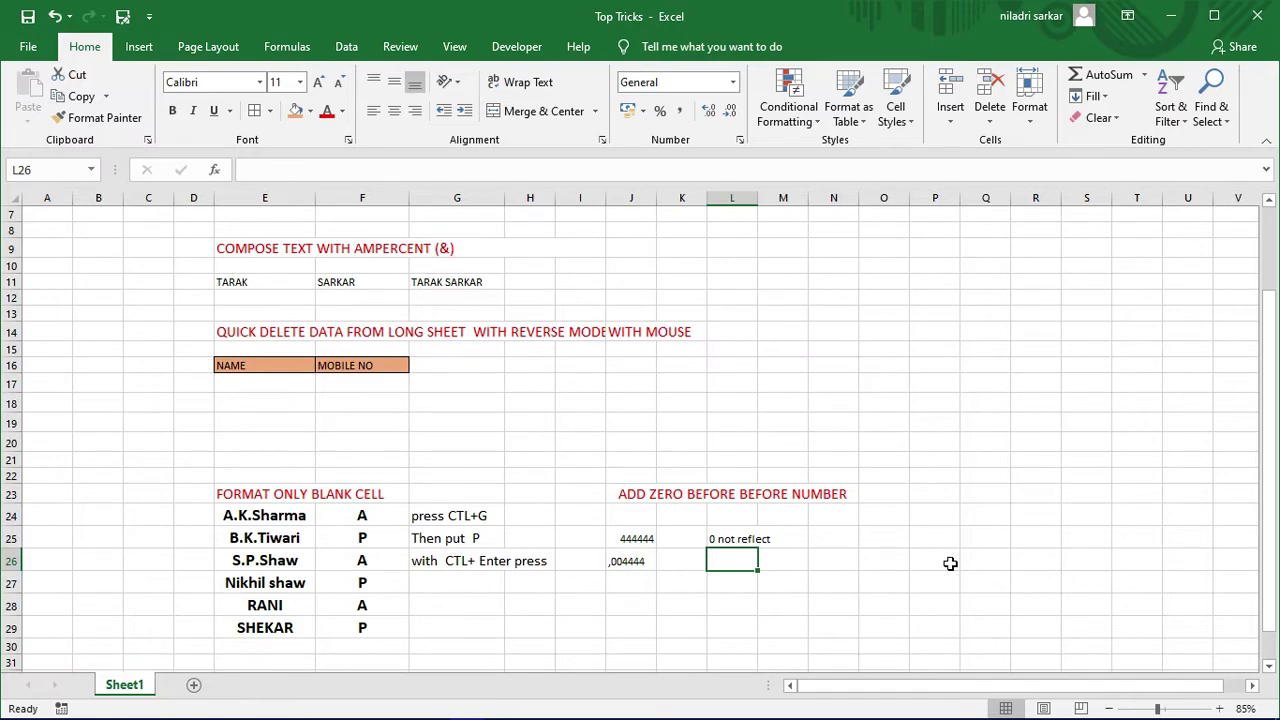
pyautogui.write('just ')
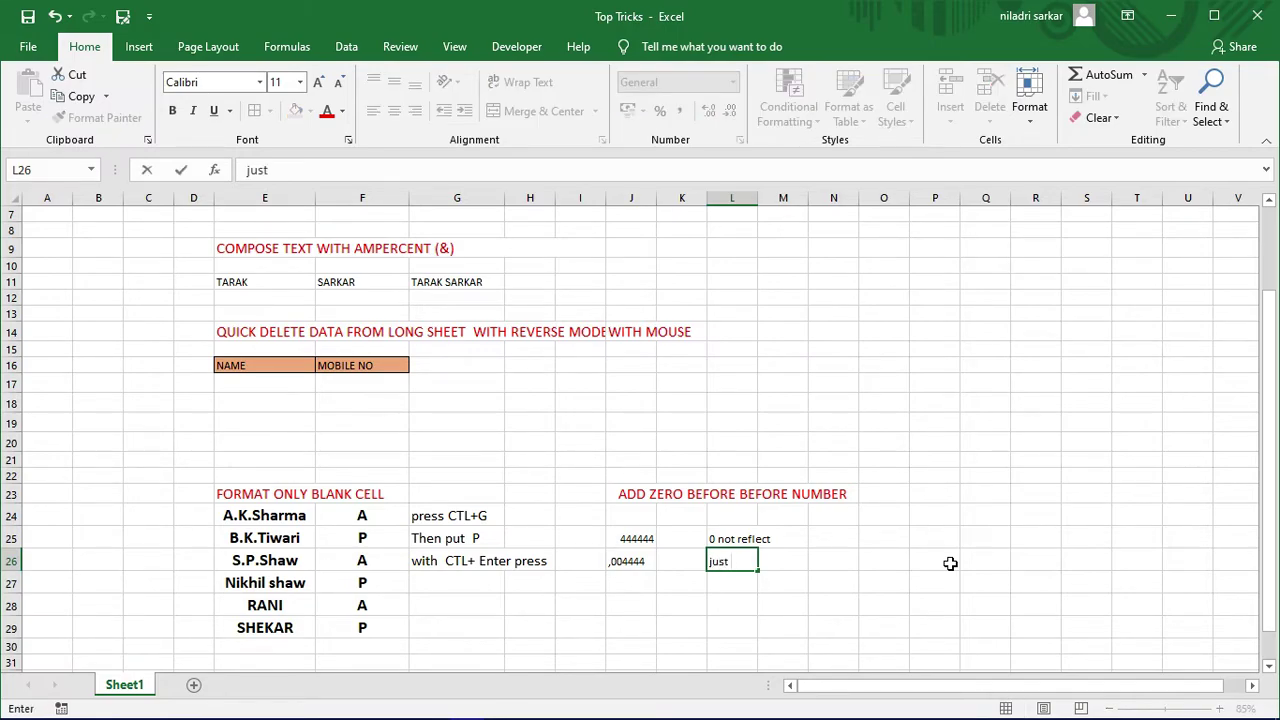
pyautogui.write('press comma')
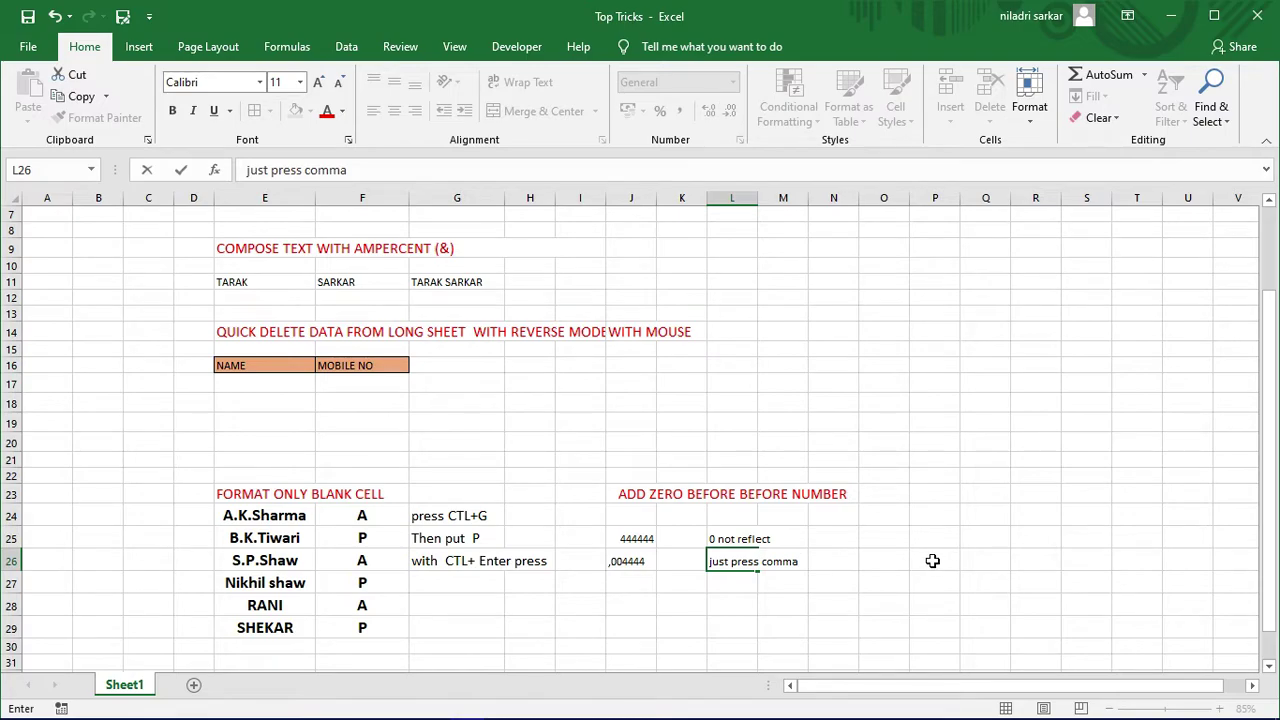
pyautogui.click(896, 566)
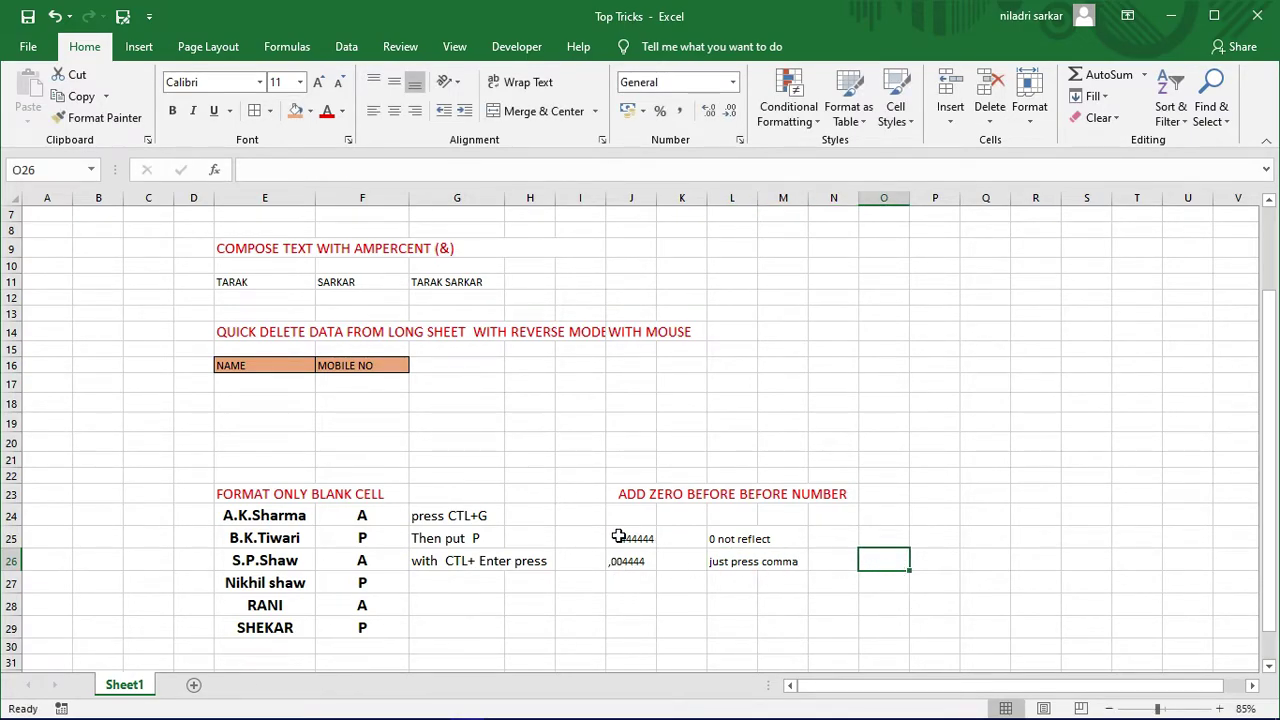
# - Enlarge the example cells J25:M26 to font size 14
pyautogui.moveTo(618, 538); pyautogui.dragTo(785, 565)
pyautogui.click(318, 82)
pyautogui.click(318, 82)
pyautogui.click(1040, 582)
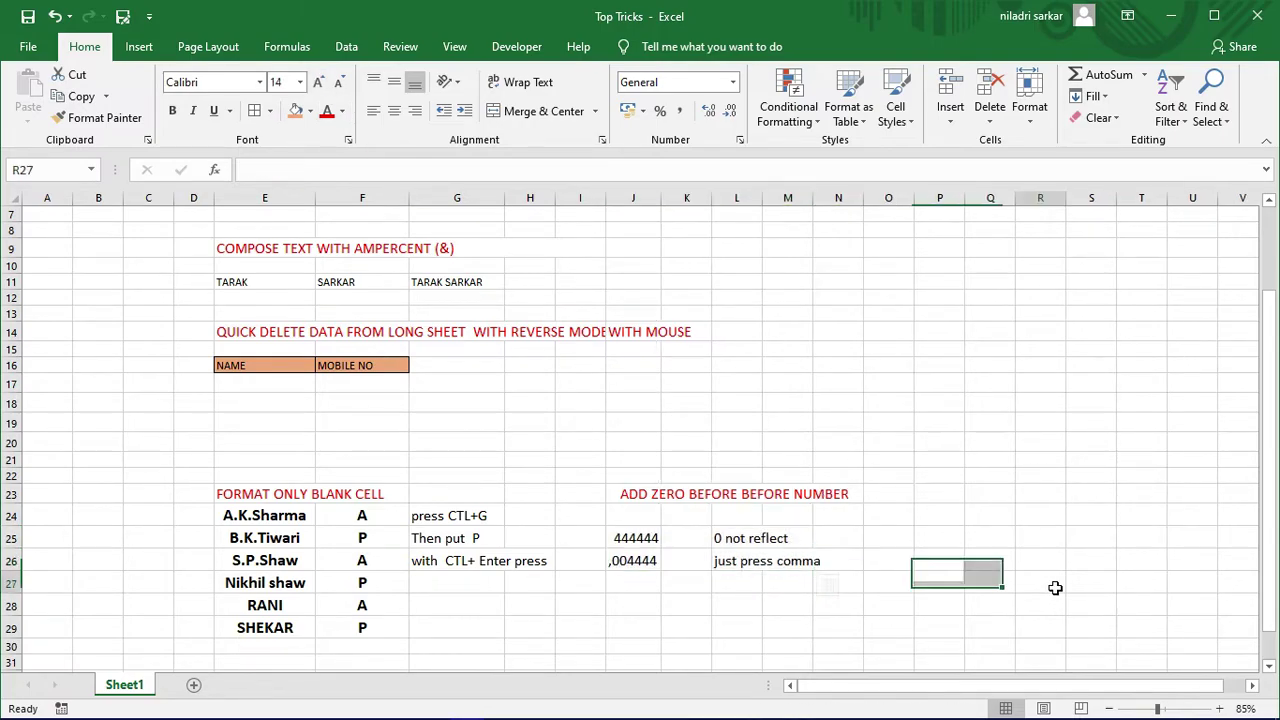
# - Enter 04444 in J28, then re-enter it as ,0444 to keep the leading zero
pyautogui.click(624, 605)
pyautogui.write('04444')
pyautogui.press('Return')
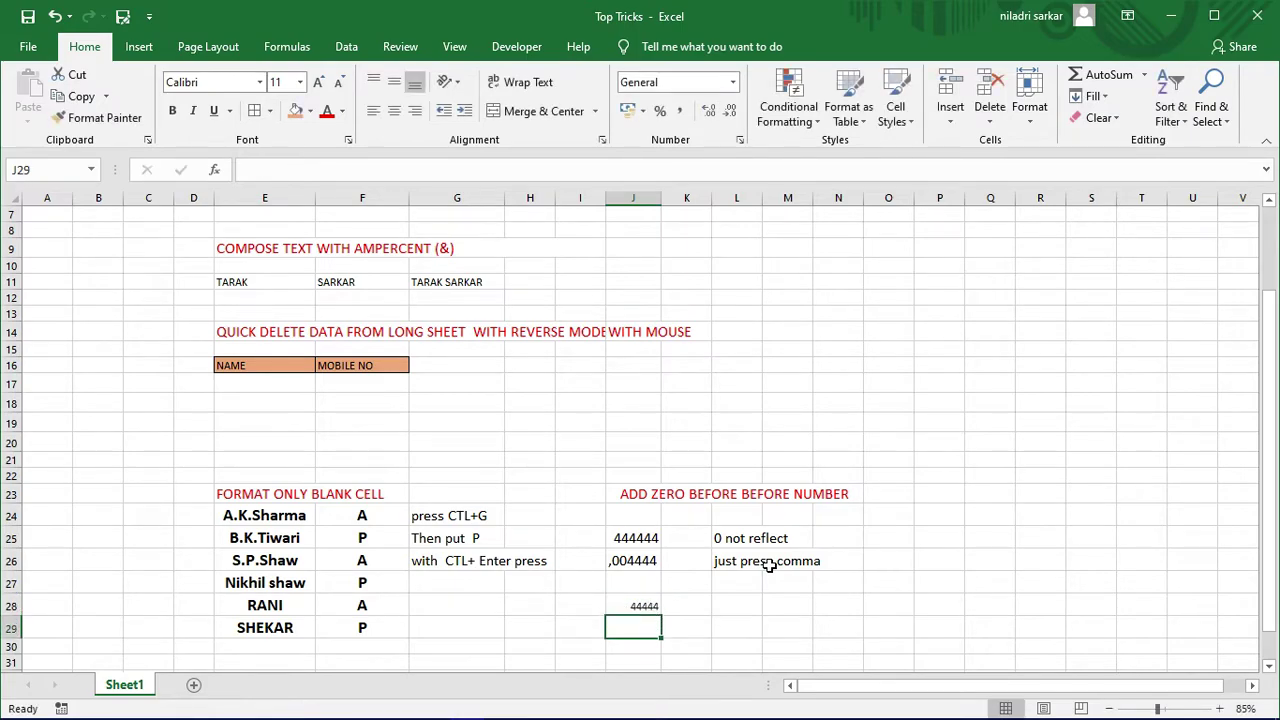
pyautogui.press('Up')
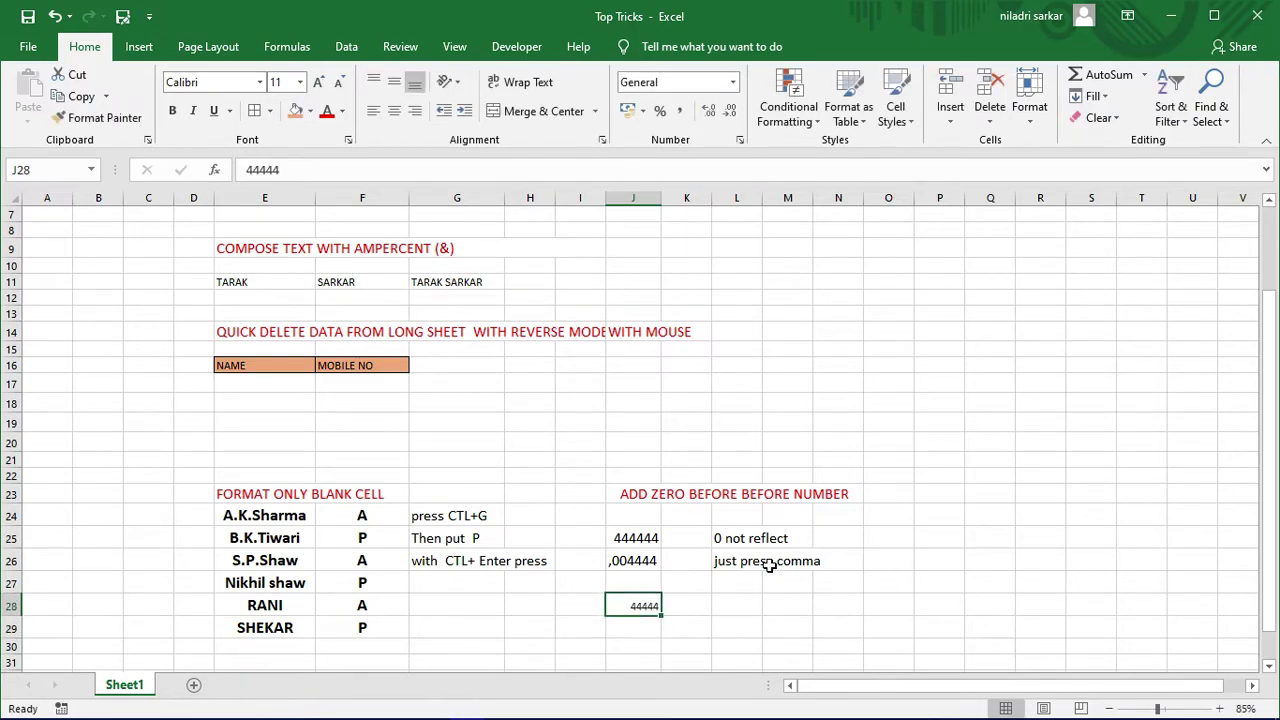
pyautogui.press('Delete')
pyautogui.write(',0444')
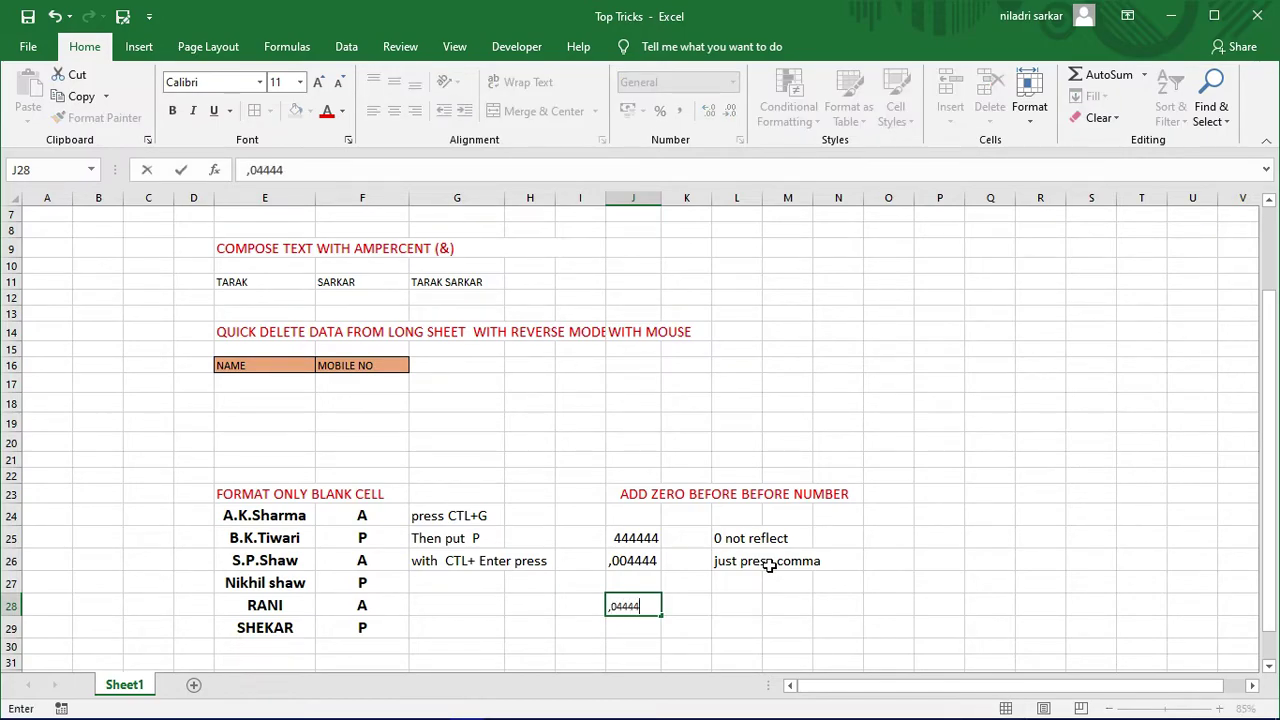
pyautogui.press('Return')
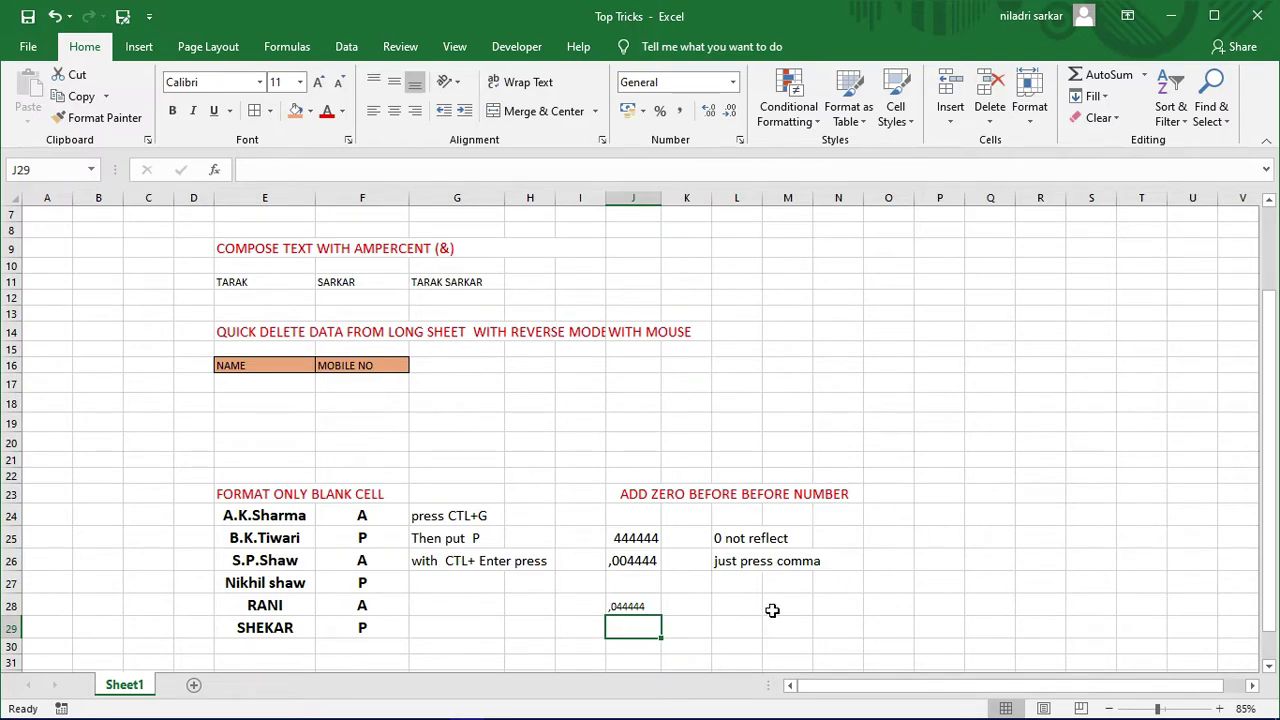
# - Re-enter J28 as 044444, then as ,001111 so its leading zeros stay
pyautogui.click(629, 608)
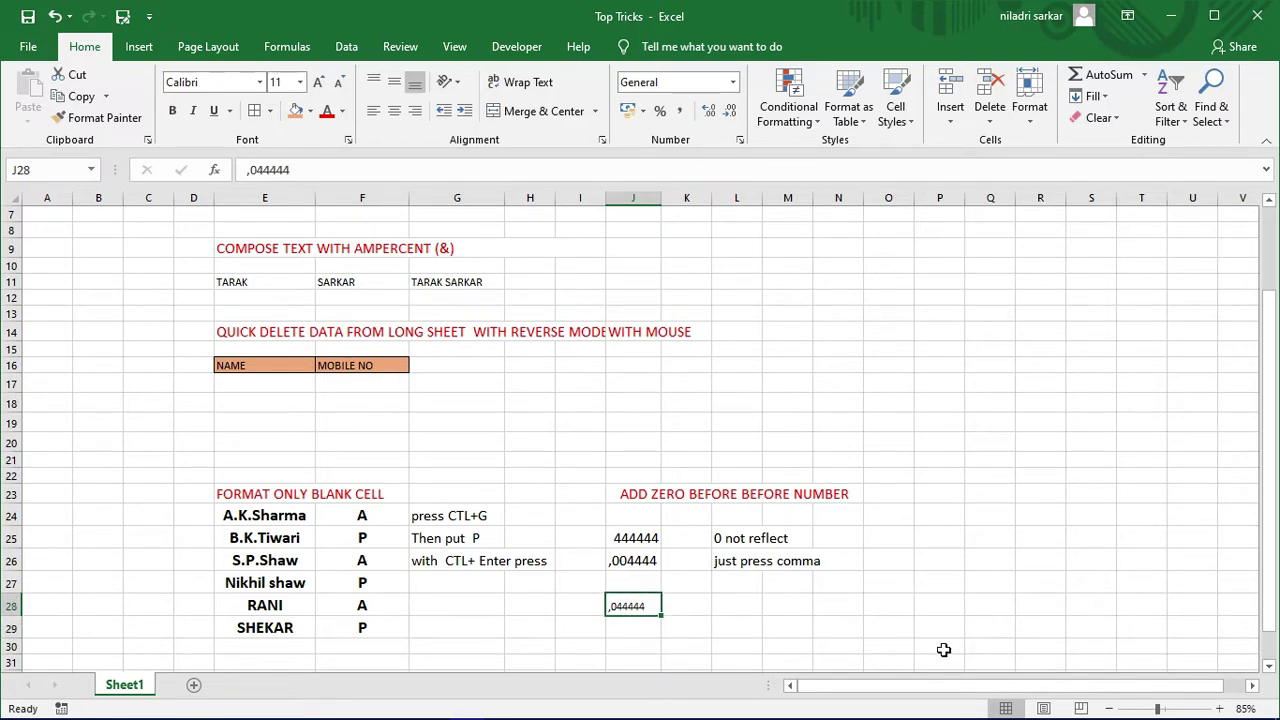
pyautogui.press('Delete')
pyautogui.write('044444')
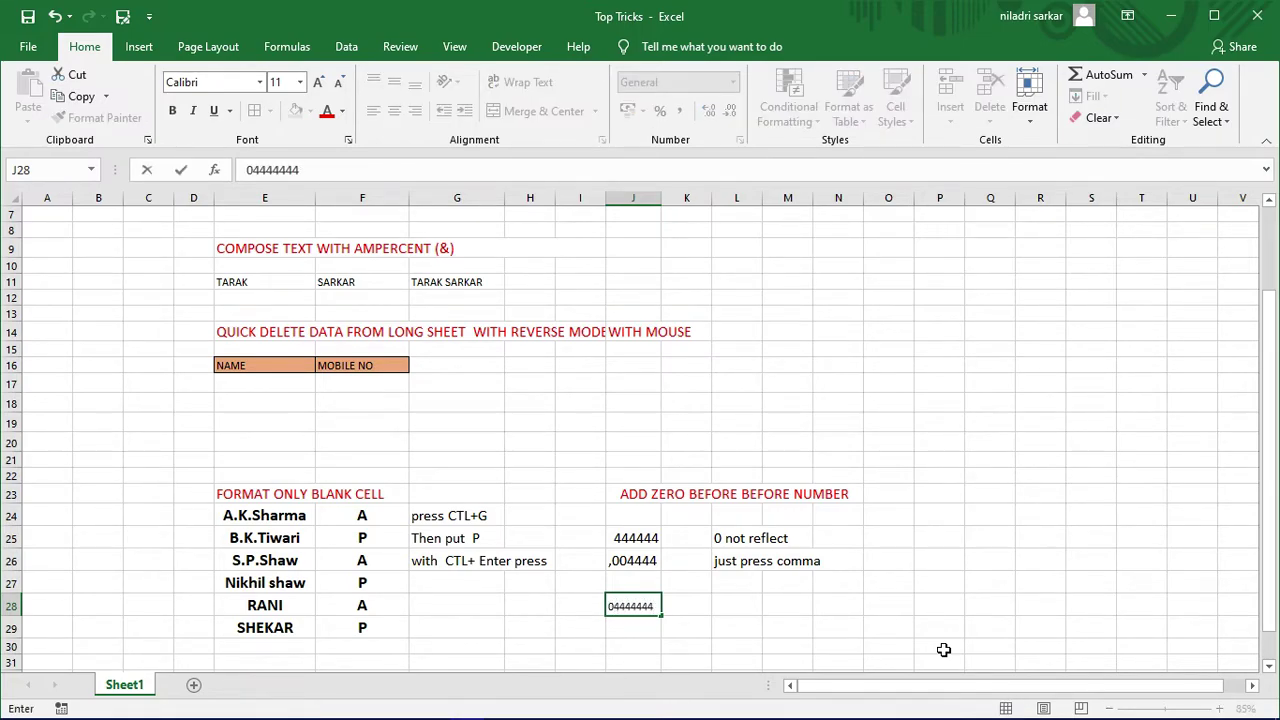
pyautogui.press('Return')
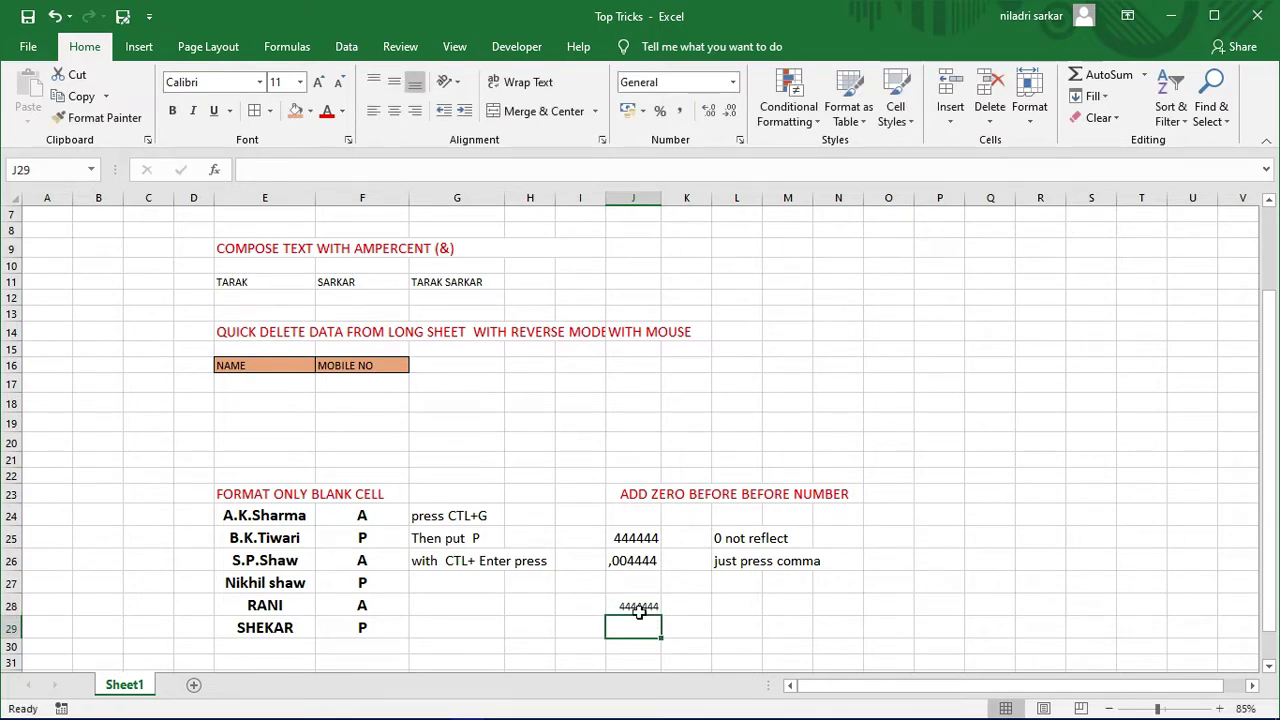
pyautogui.click(636, 608)
pyautogui.press('Delete')
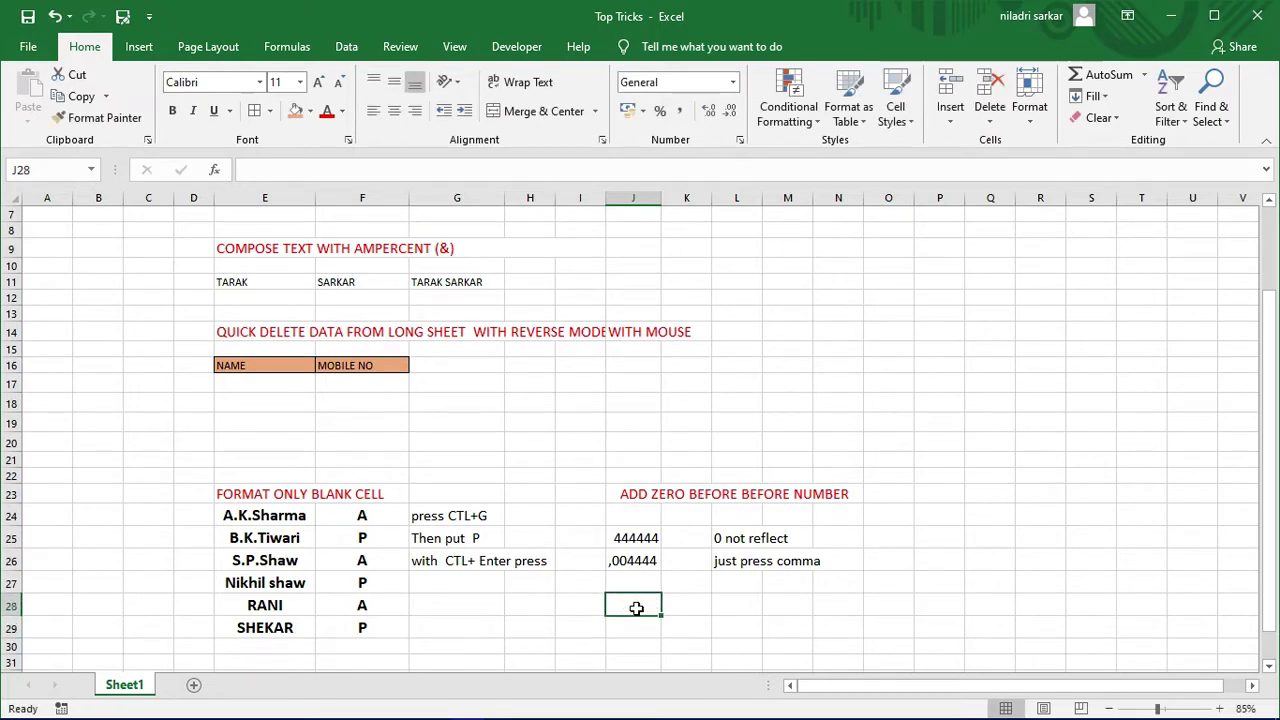
pyautogui.write(',001111')
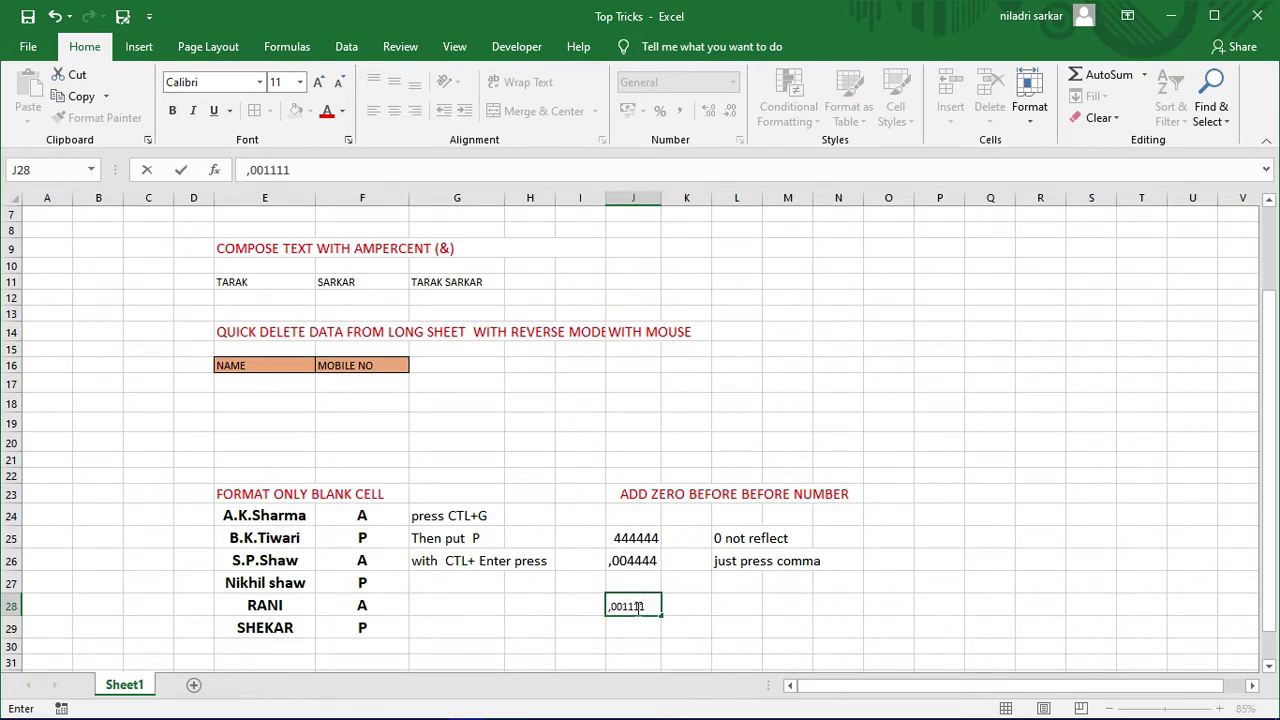
pyautogui.press('Return')
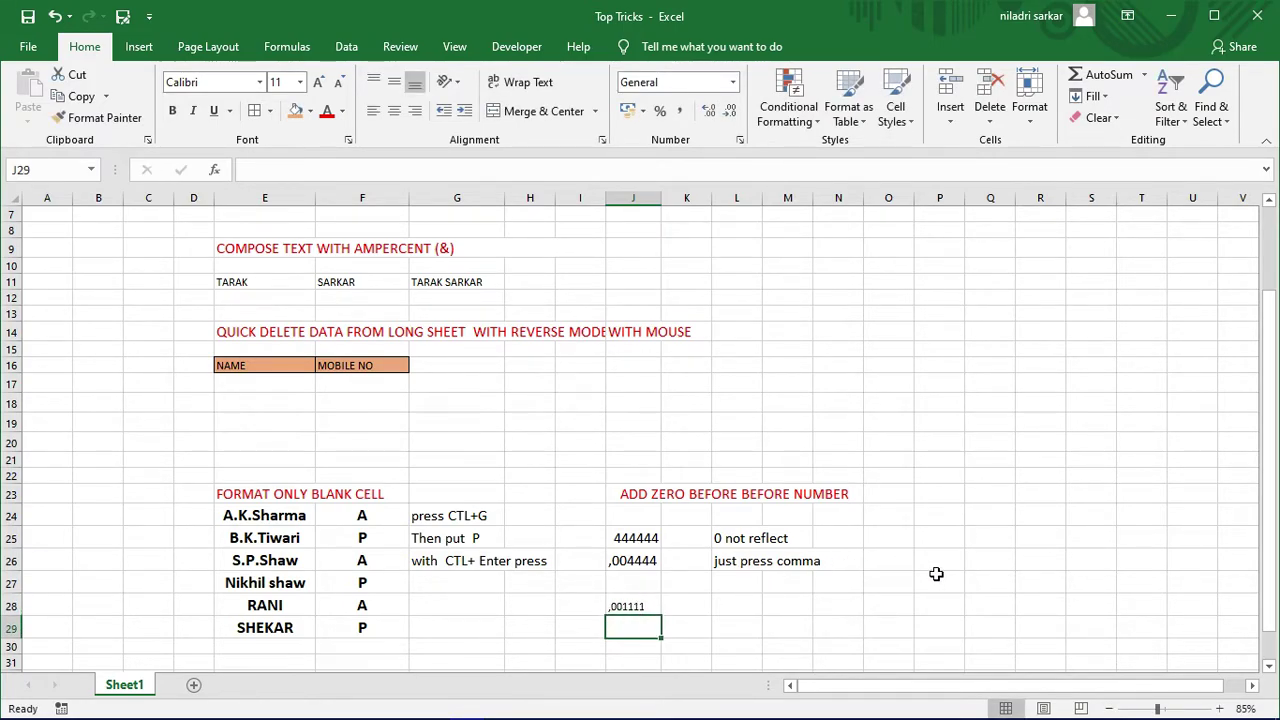
pyautogui.click(930, 573)
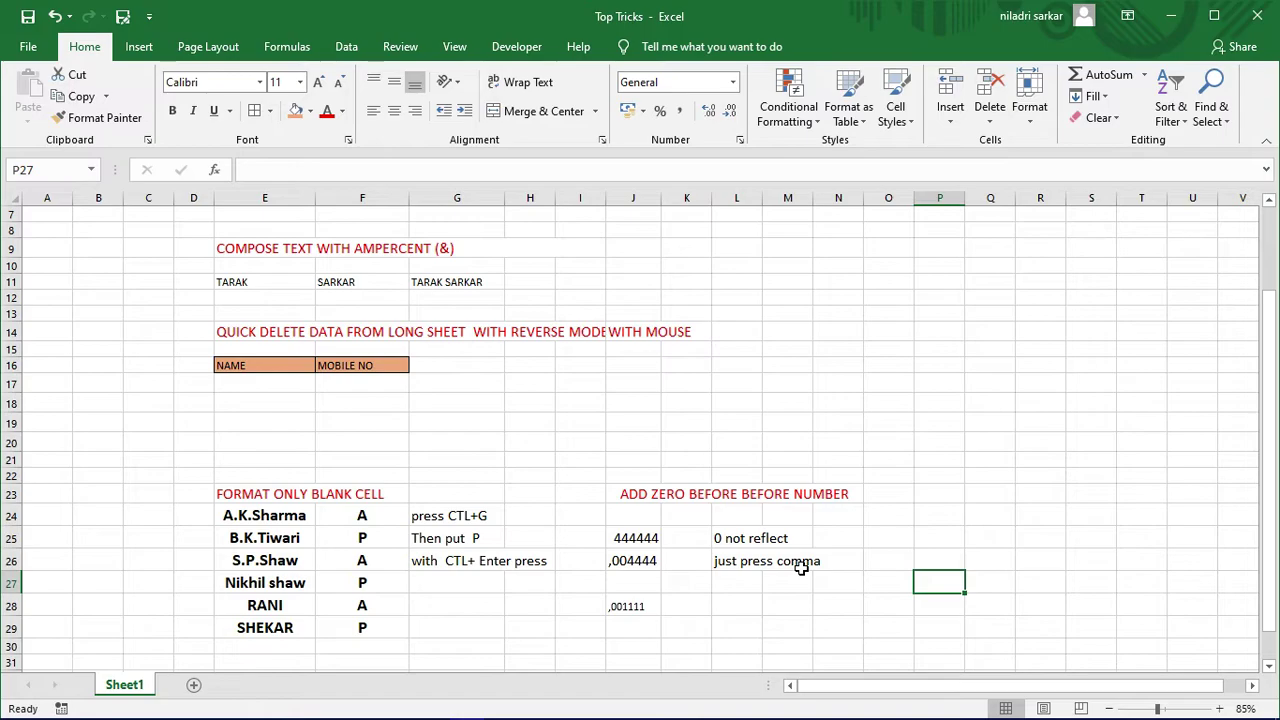
pyautogui.scroll(2, 671, 530)
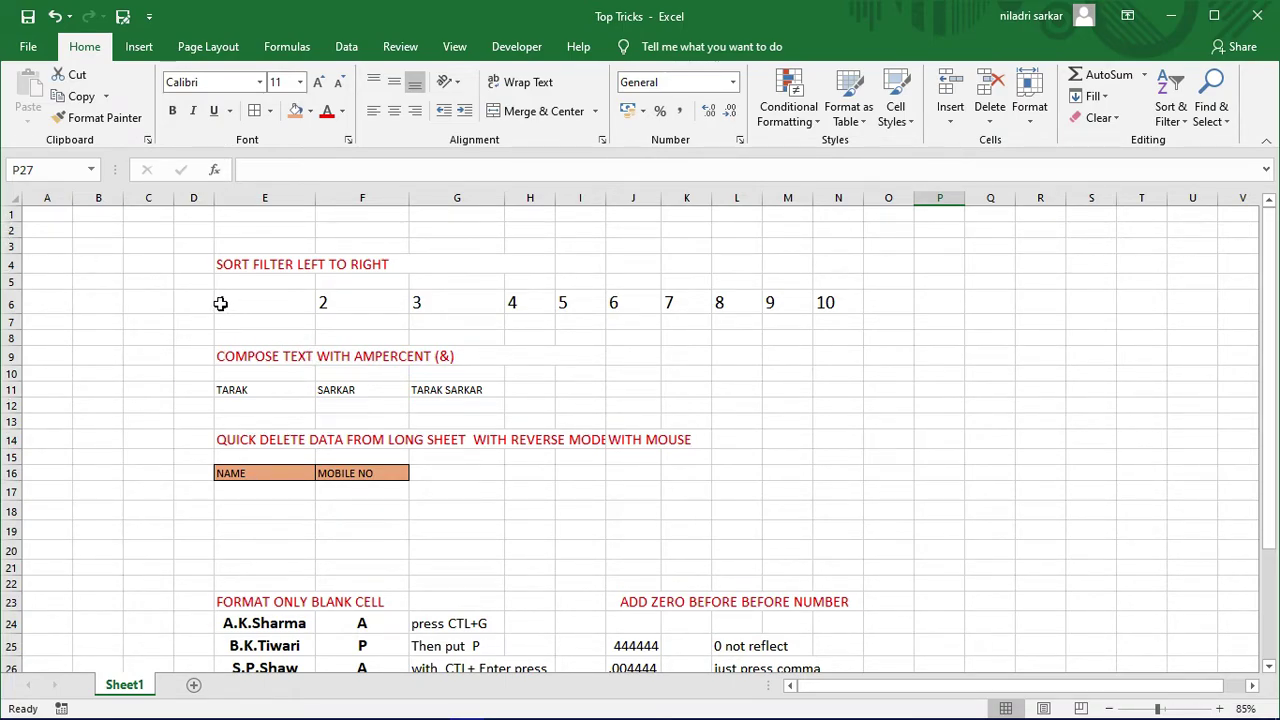
# - Clear E6:N6 and refill it with 10, 9, 8, 7, 6, 5, 4, 3, 2, 1
pyautogui.moveTo(220, 303); pyautogui.dragTo(830, 308)
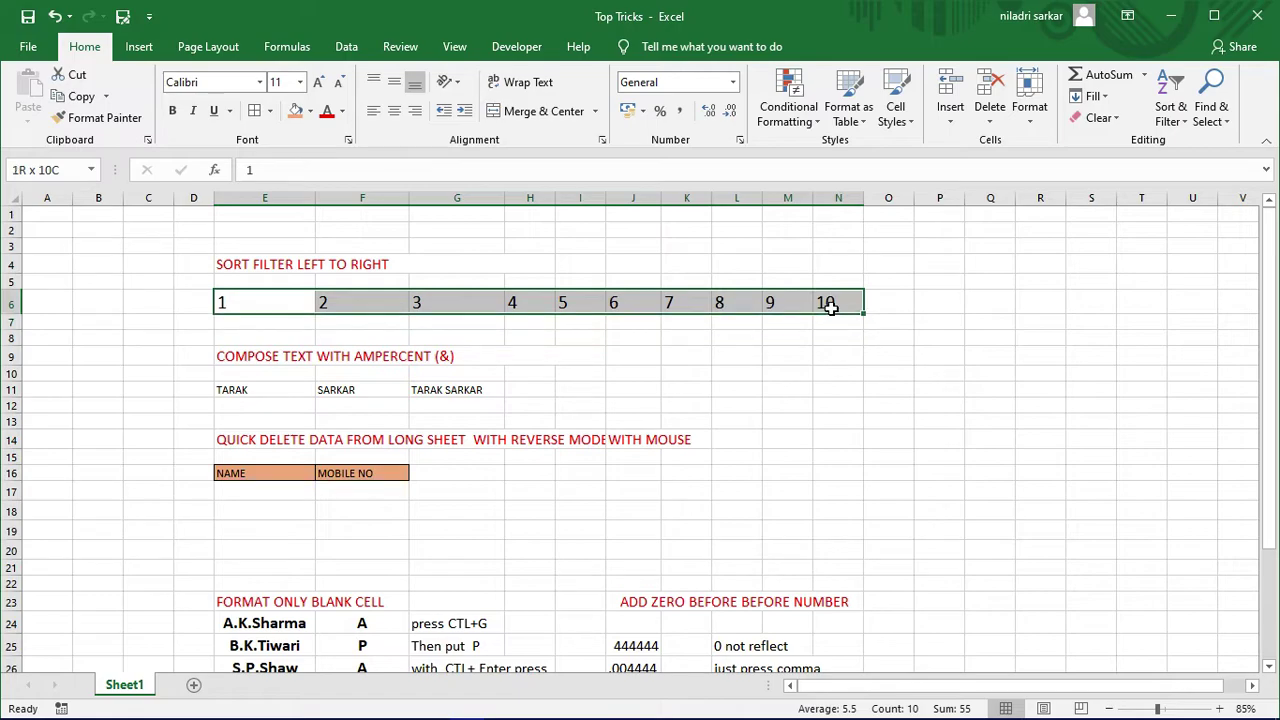
pyautogui.press('Delete')
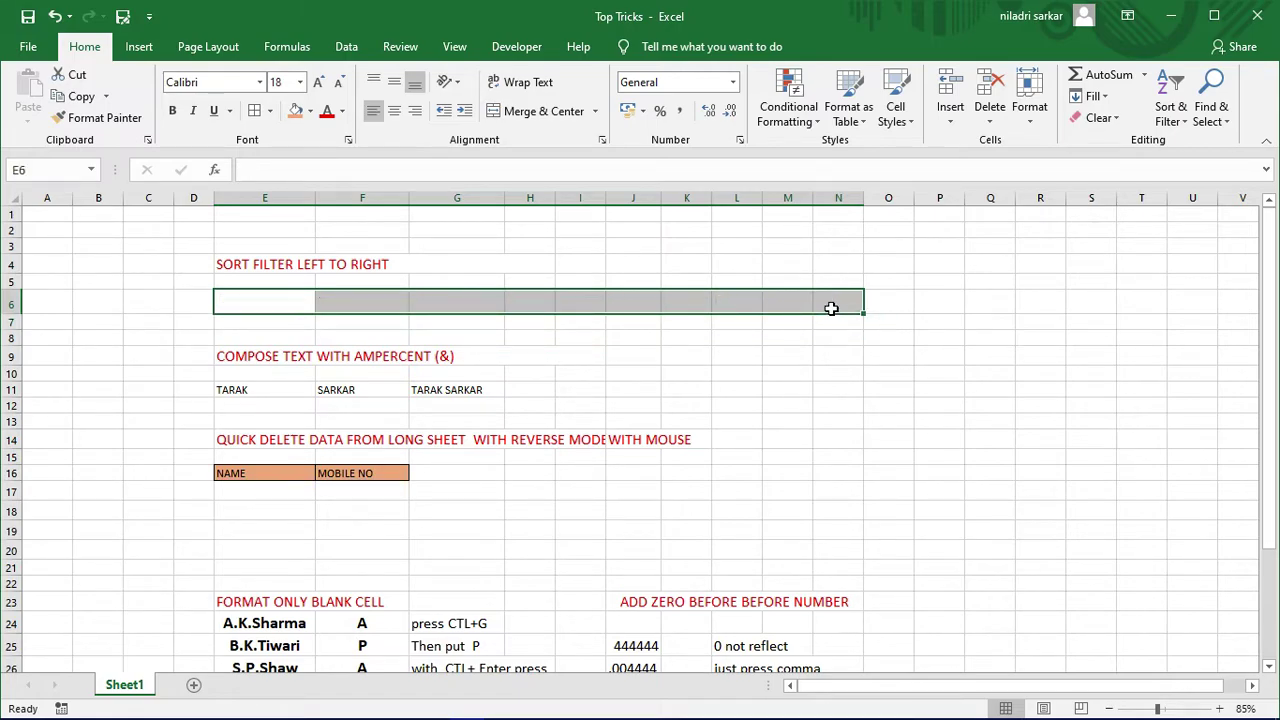
pyautogui.write('10')
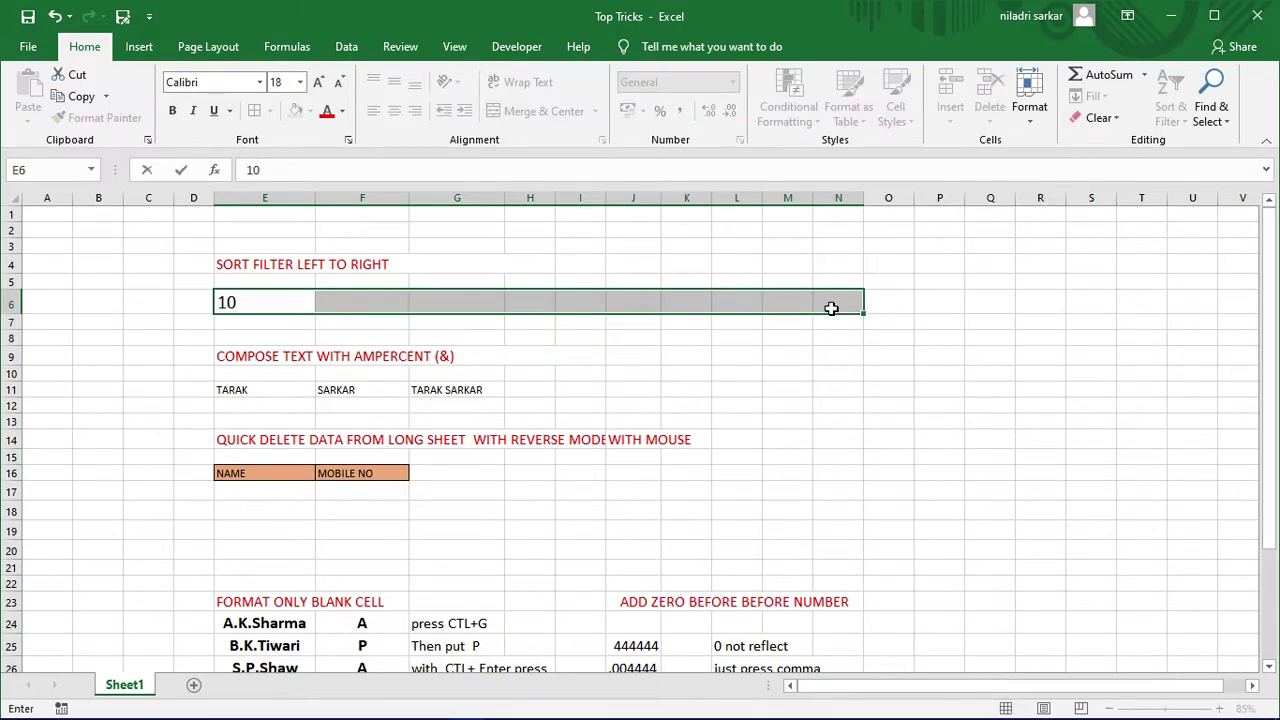
pyautogui.press('Tab')
pyautogui.write('9')
pyautogui.press('Tab')
pyautogui.write('8')
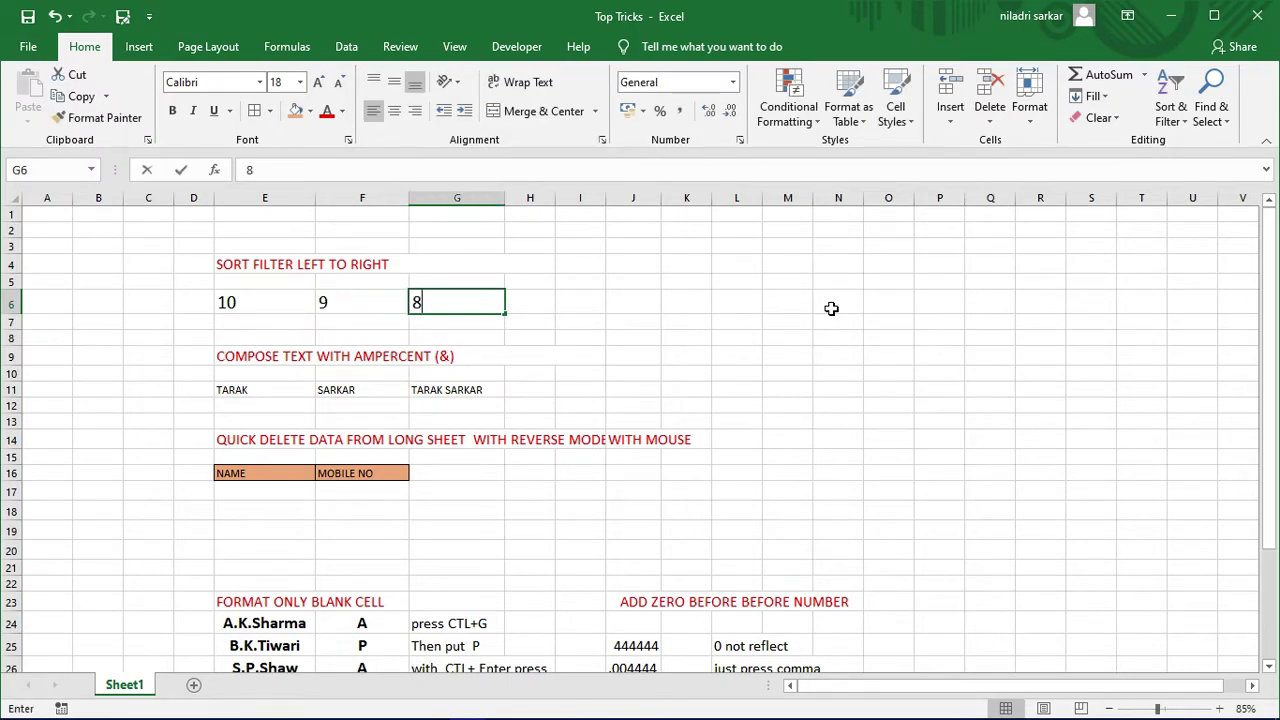
pyautogui.press('Tab')
pyautogui.write('7')
pyautogui.press('Tab')
pyautogui.write('6')
pyautogui.press('Tab')
pyautogui.write('5')
pyautogui.press('Tab')
pyautogui.write('4')
pyautogui.press('Tab')
pyautogui.write('3')
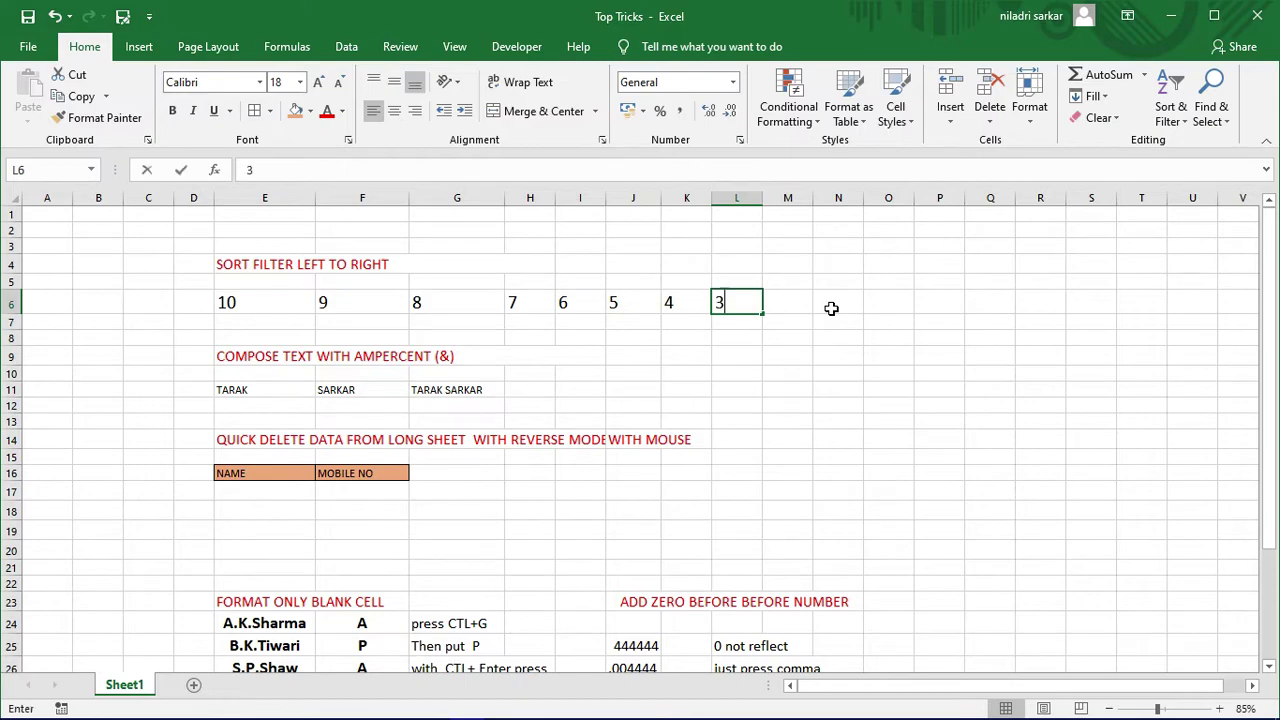
pyautogui.press('Tab')
pyautogui.write('2')
pyautogui.press('Tab')
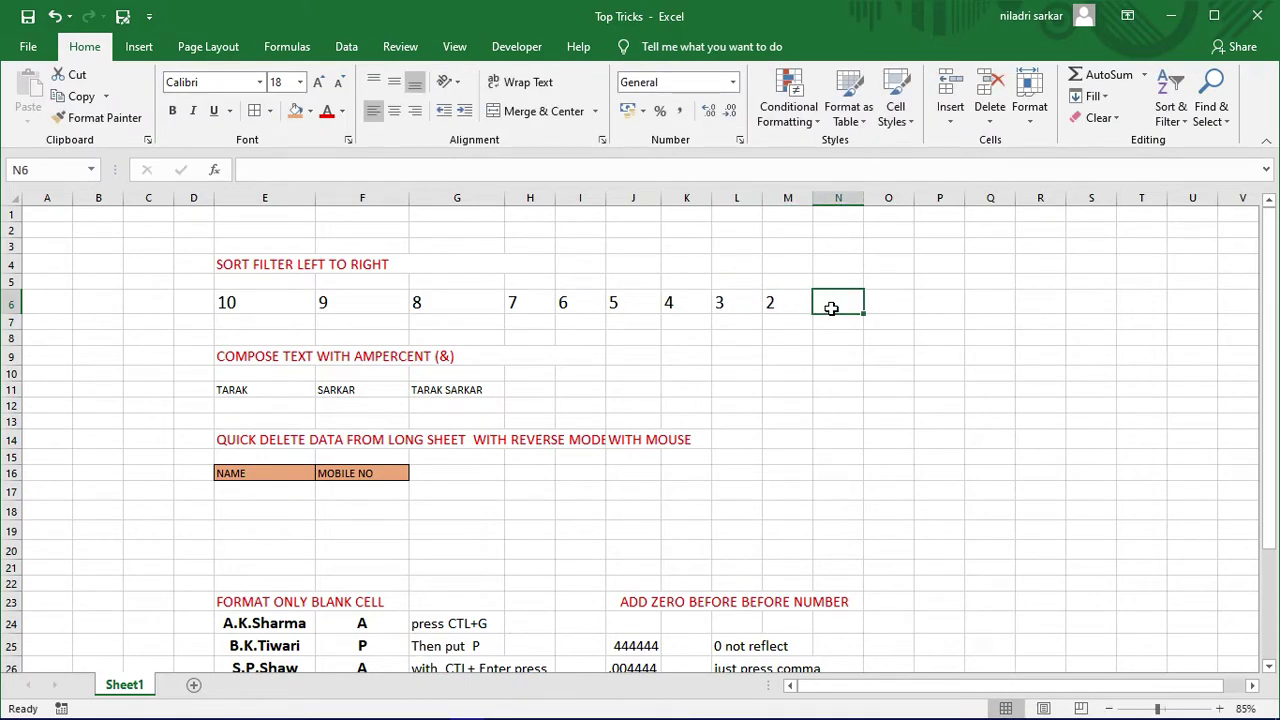
pyautogui.write('1')
pyautogui.click(889, 422)
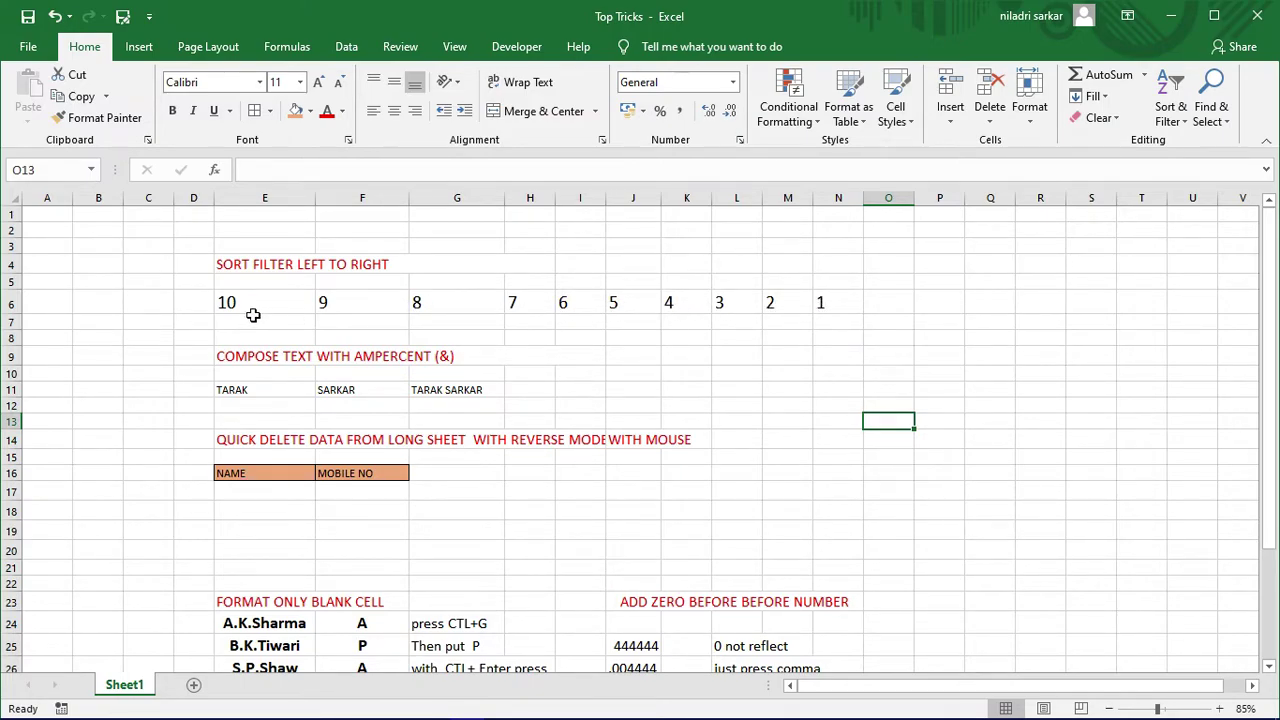
pyautogui.moveTo(230, 302); pyautogui.dragTo(840, 300)
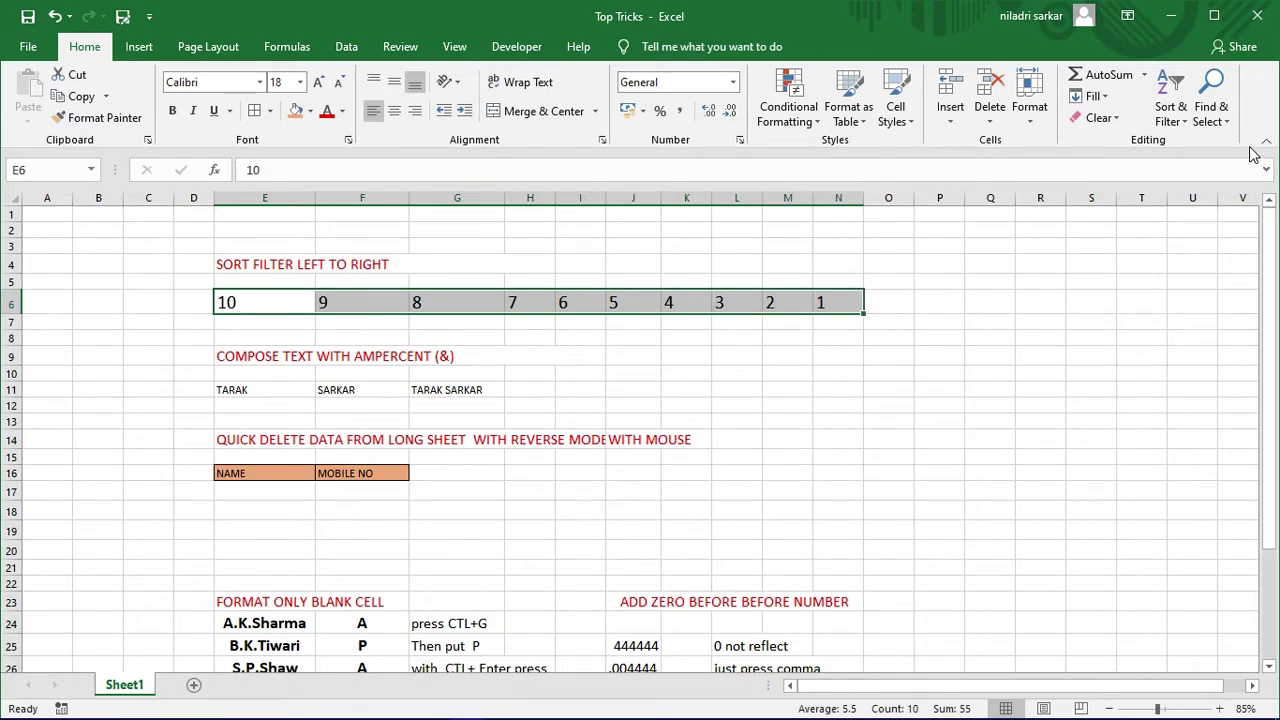
pyautogui.click(1189, 130)
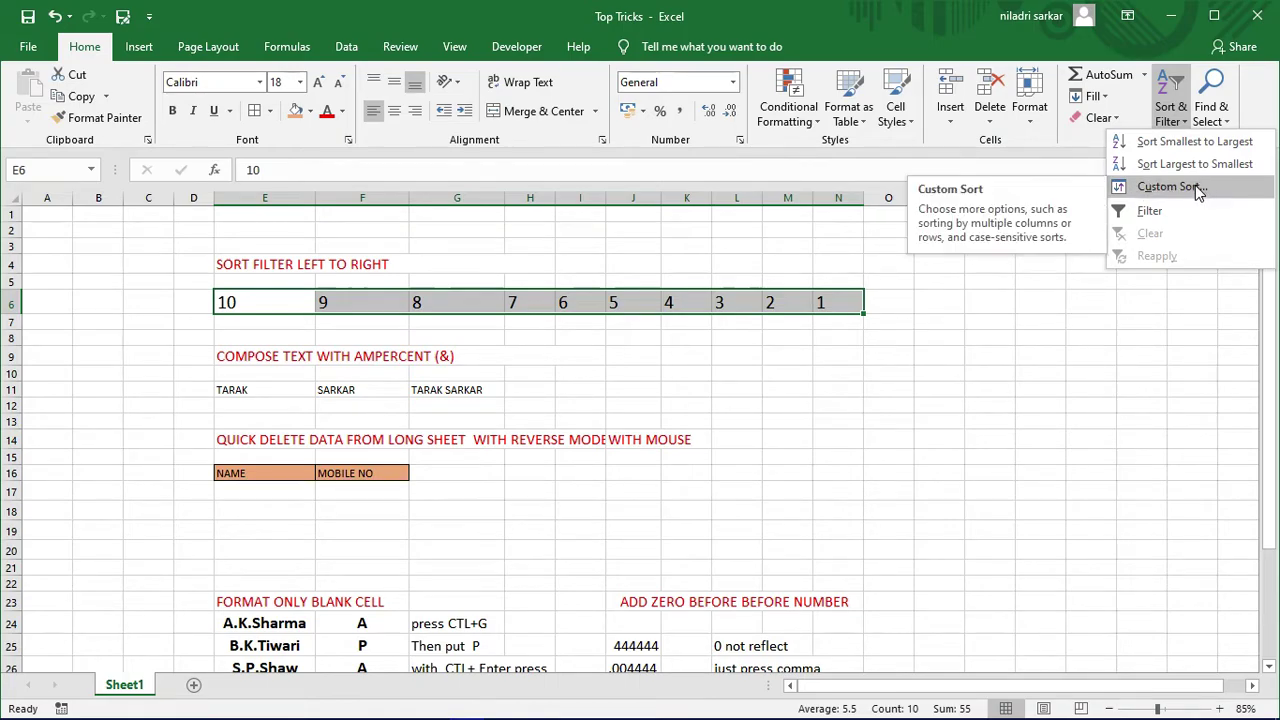
# - Custom-sort E6:N6 left to right by Row 6, smallest to largest, so it reads 1–10
pyautogui.click(1189, 188)
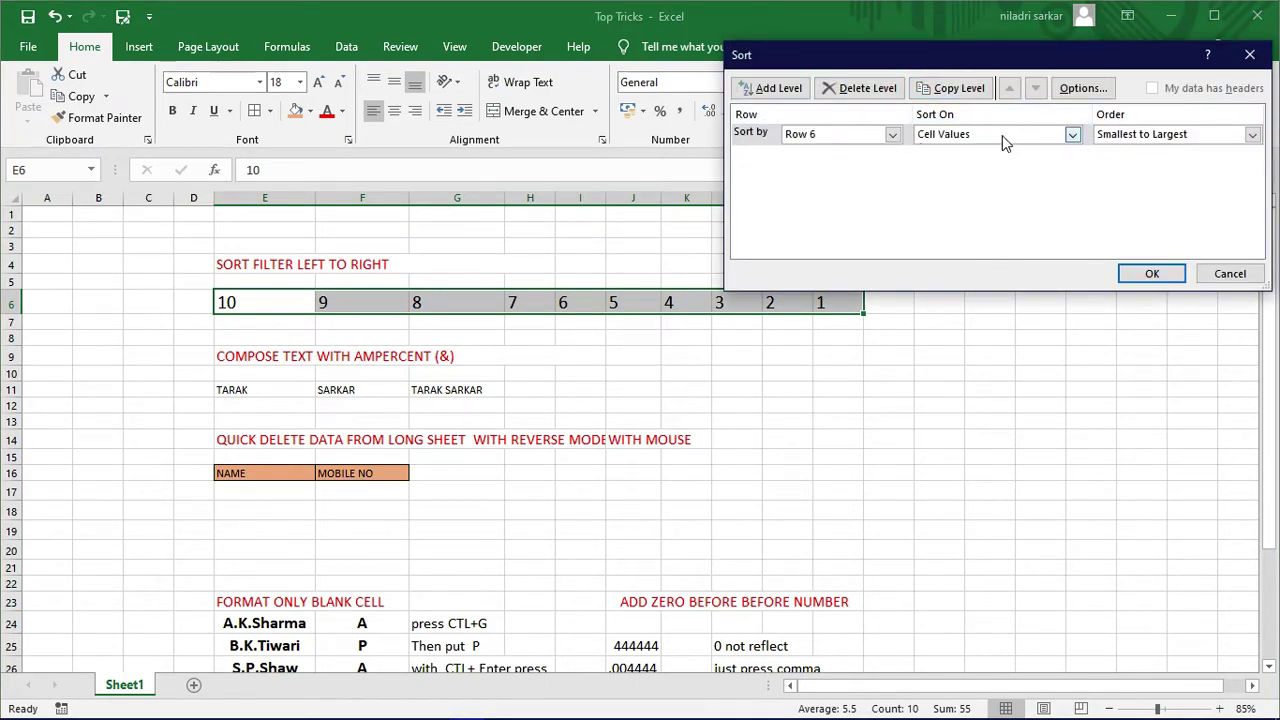
pyautogui.click(1083, 88)
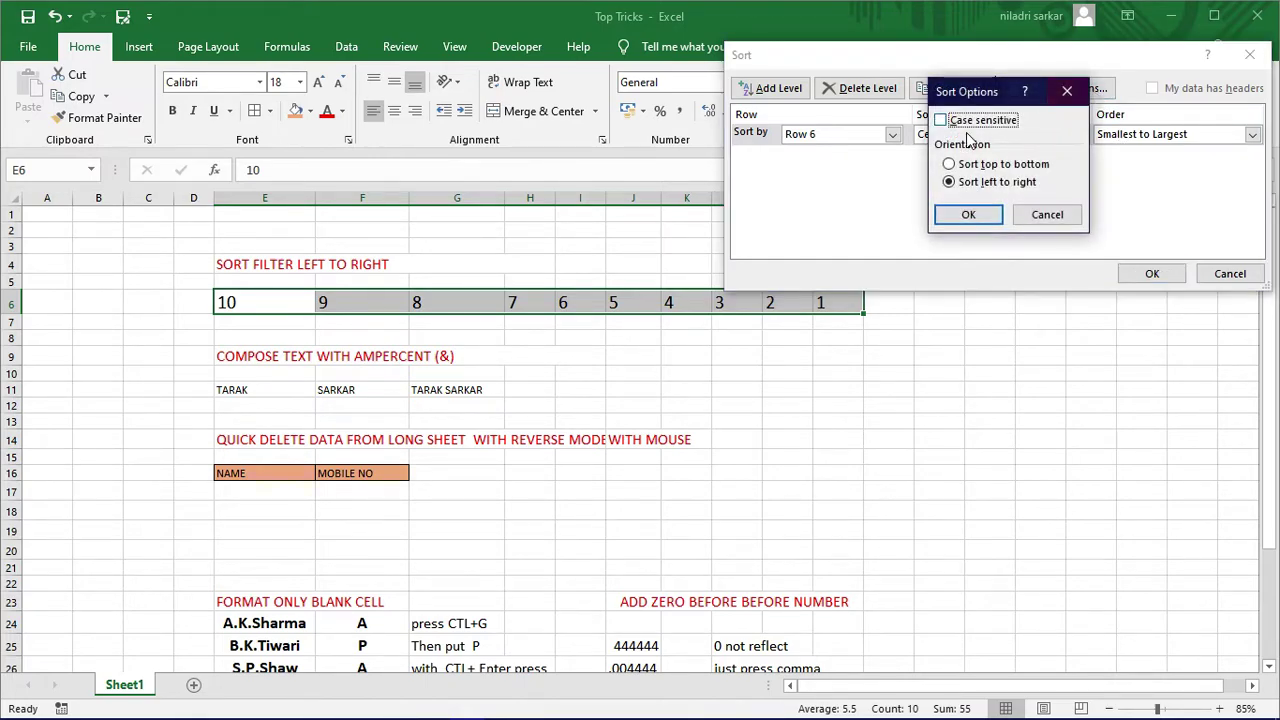
pyautogui.click(968, 215)
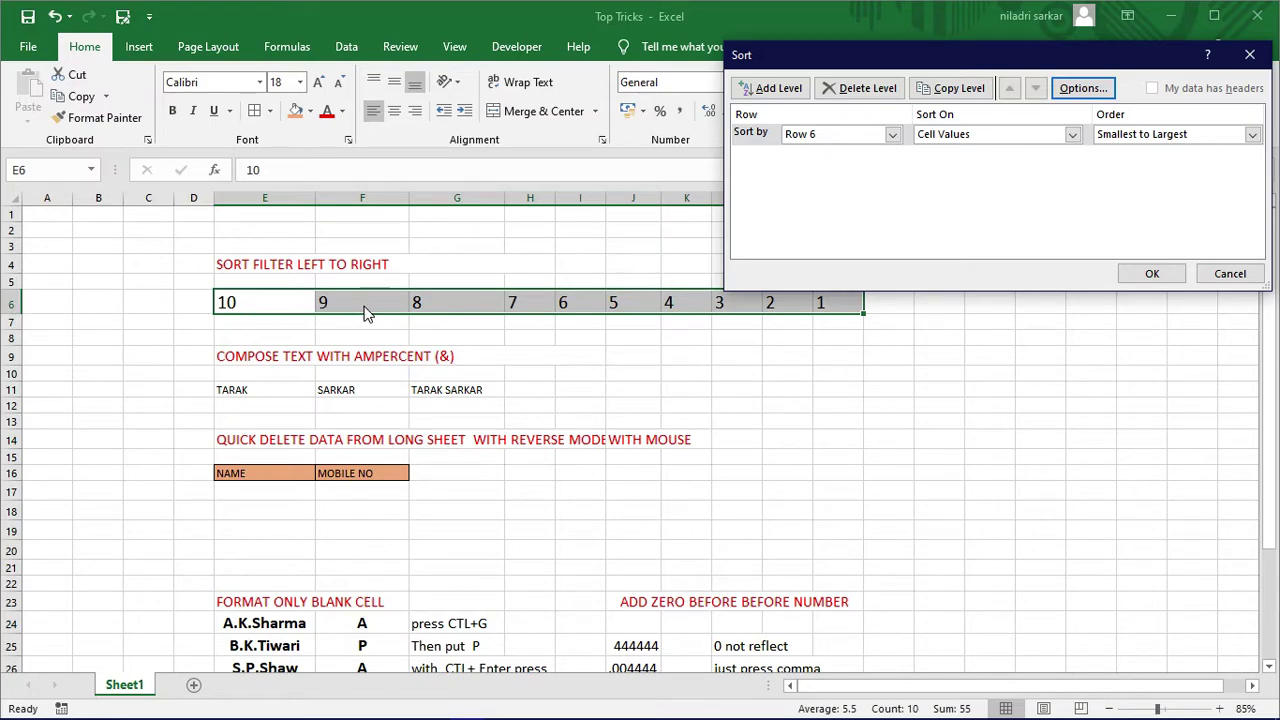
pyautogui.click(1153, 274)
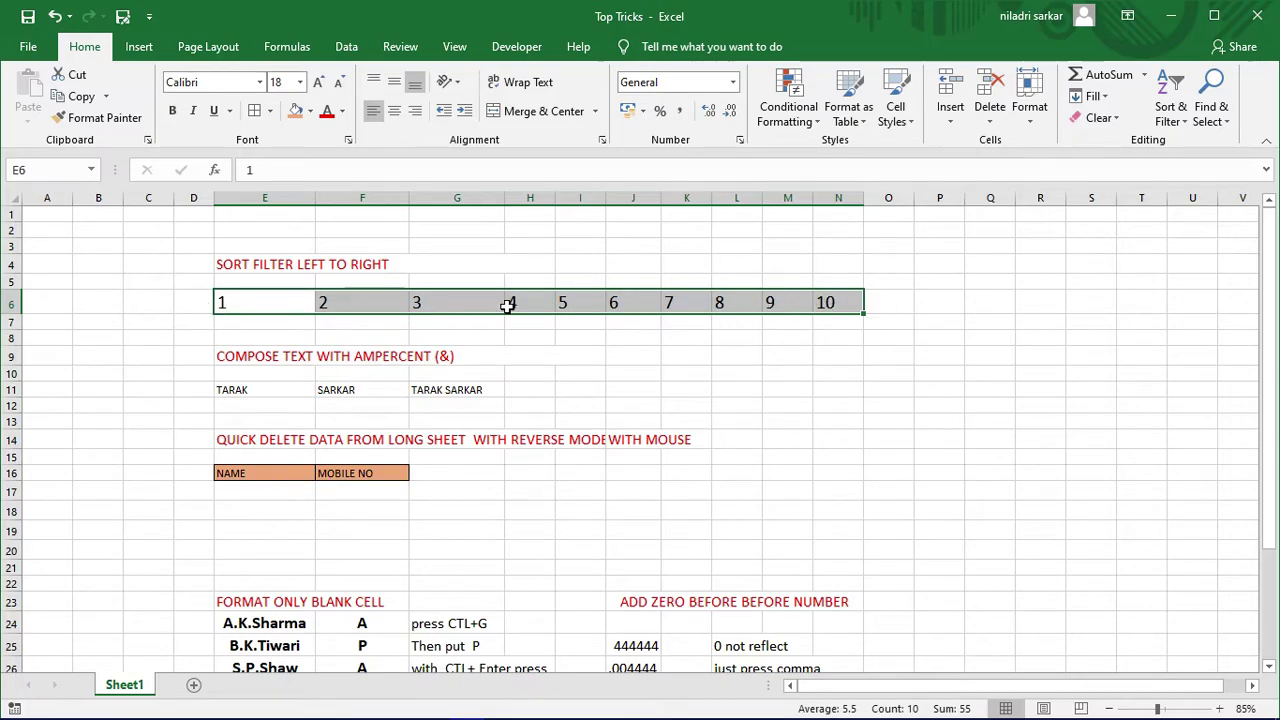
pyautogui.scroll(-2, 507, 307)
pyautogui.scroll(-1, 507, 307)
pyautogui.scroll(-1, 507, 307)
pyautogui.scroll(1, 507, 307)
pyautogui.scroll(1, 507, 307)
pyautogui.scroll(1, 507, 307)
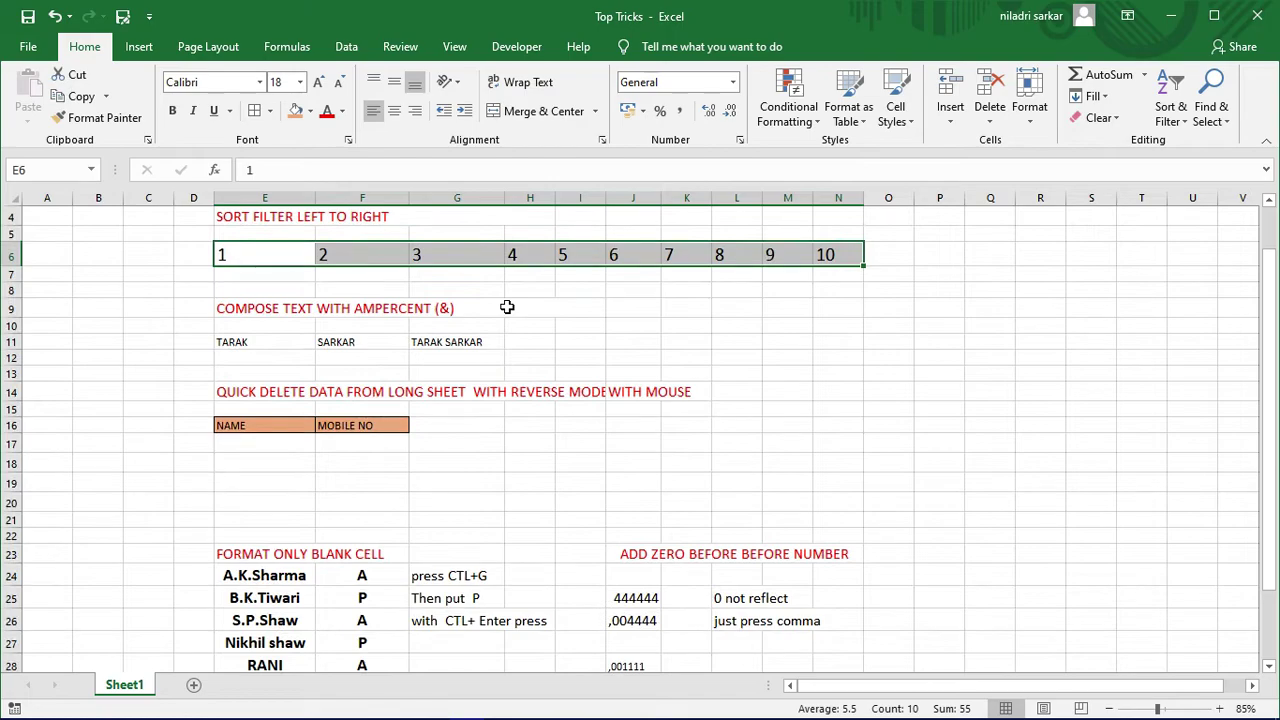
pyautogui.click(240, 447)
pyautogui.write('4444')
pyautogui.press('Return')
pyautogui.write('4444')
pyautogui.press('Return')
pyautogui.write('444')
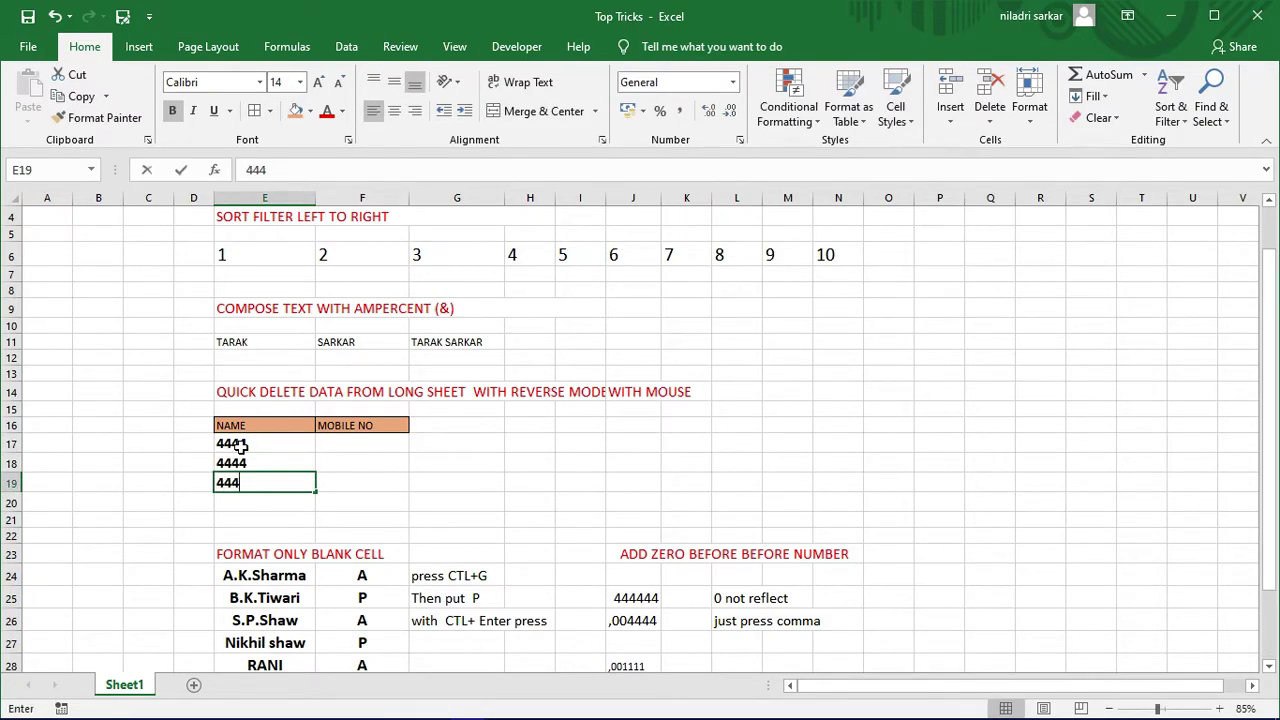
pyautogui.write('4')
pyautogui.press('Return')
pyautogui.write('1111')
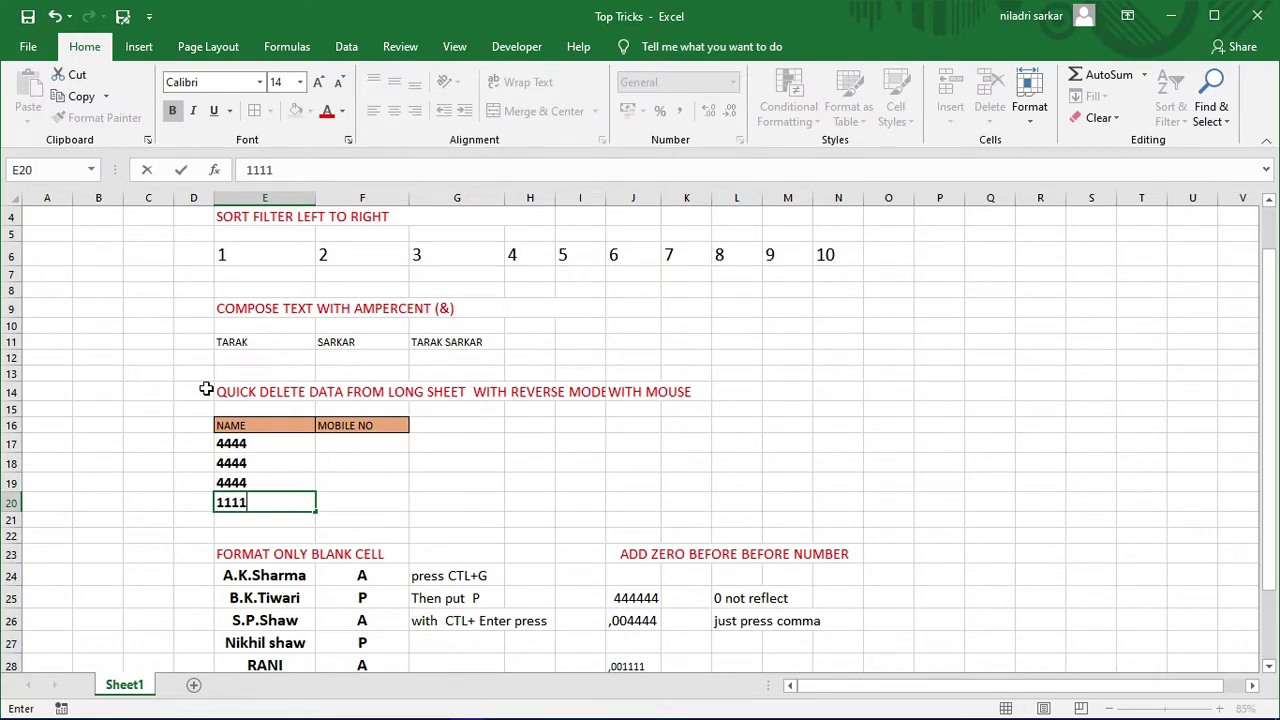
pyautogui.click(1044, 393)
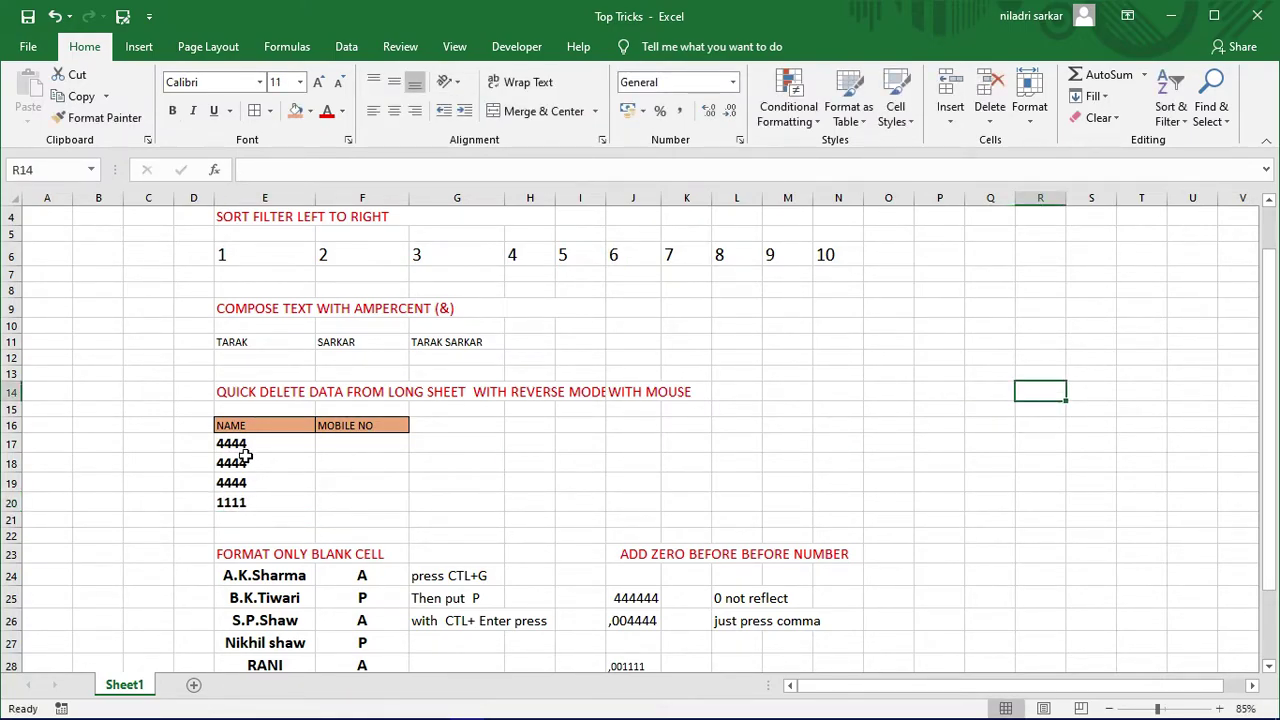
pyautogui.moveTo(241, 441)
pyautogui.mouseDown()
pyautogui.moveTo(250, 487)
pyautogui.moveTo(314, 514)
pyautogui.mouseUp()
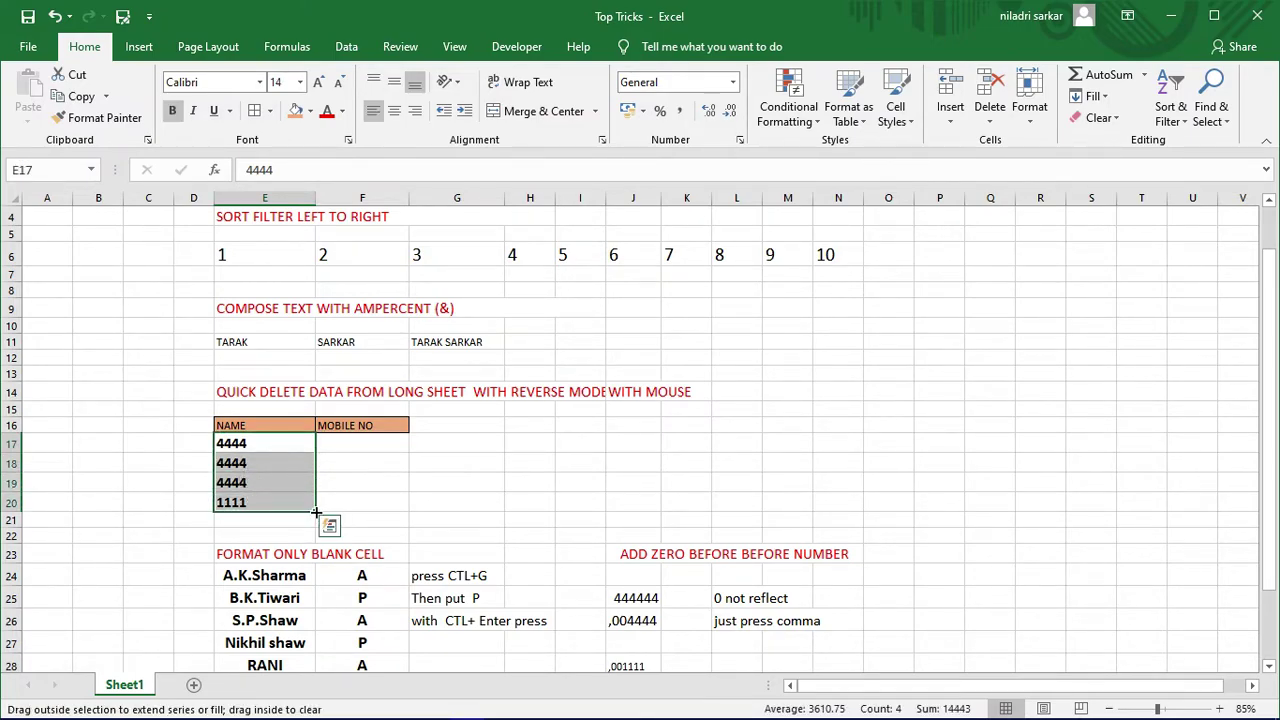
pyautogui.moveTo(316, 513); pyautogui.dragTo(306, 437)
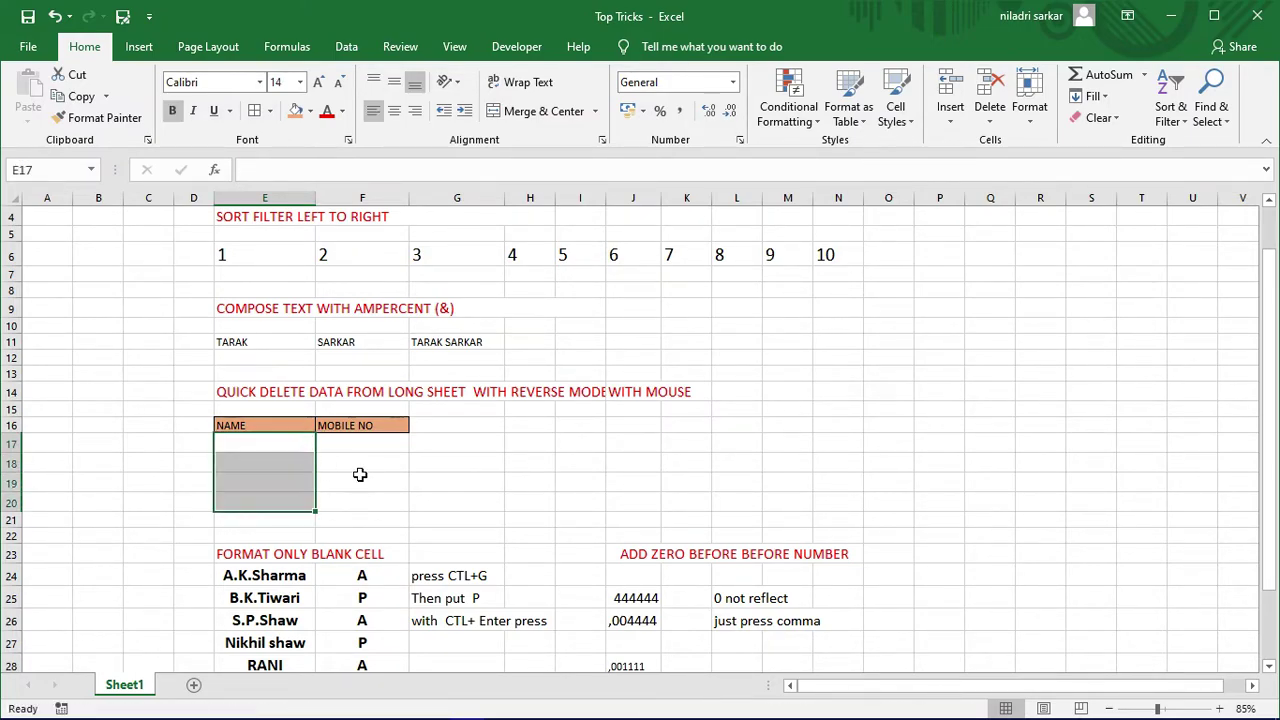
pyautogui.click(729, 486)
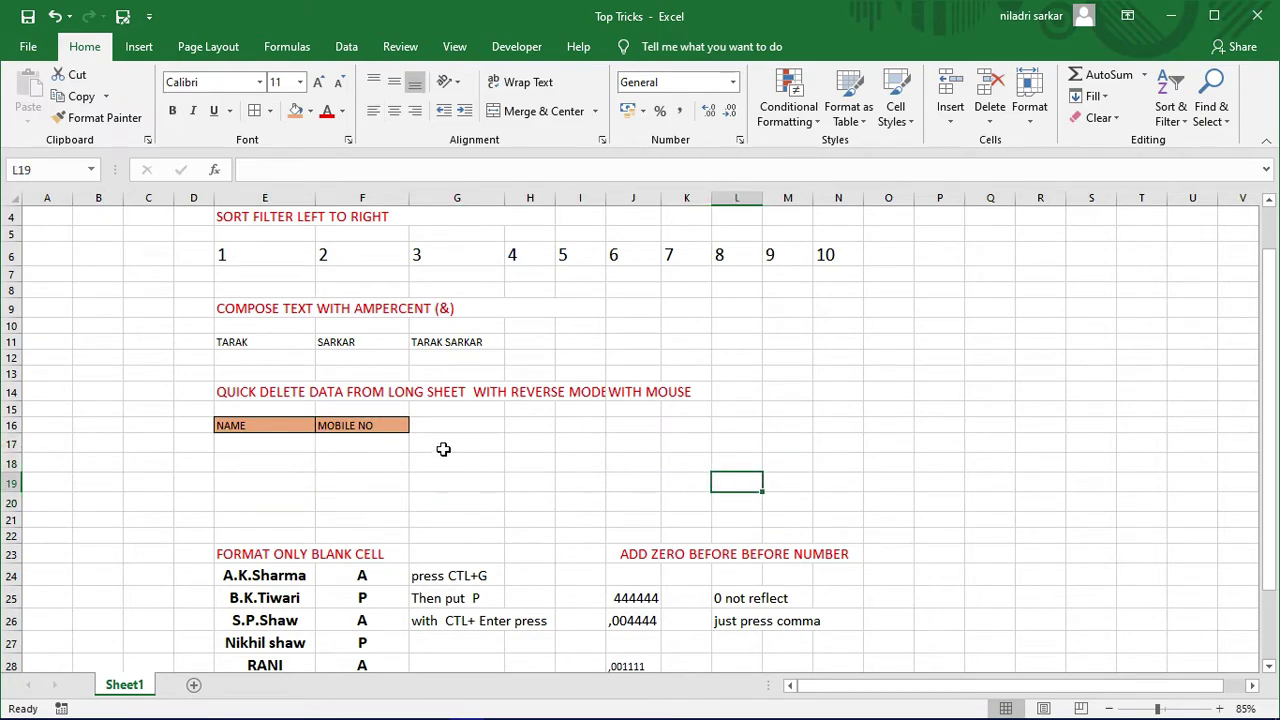
pyautogui.click(386, 447)
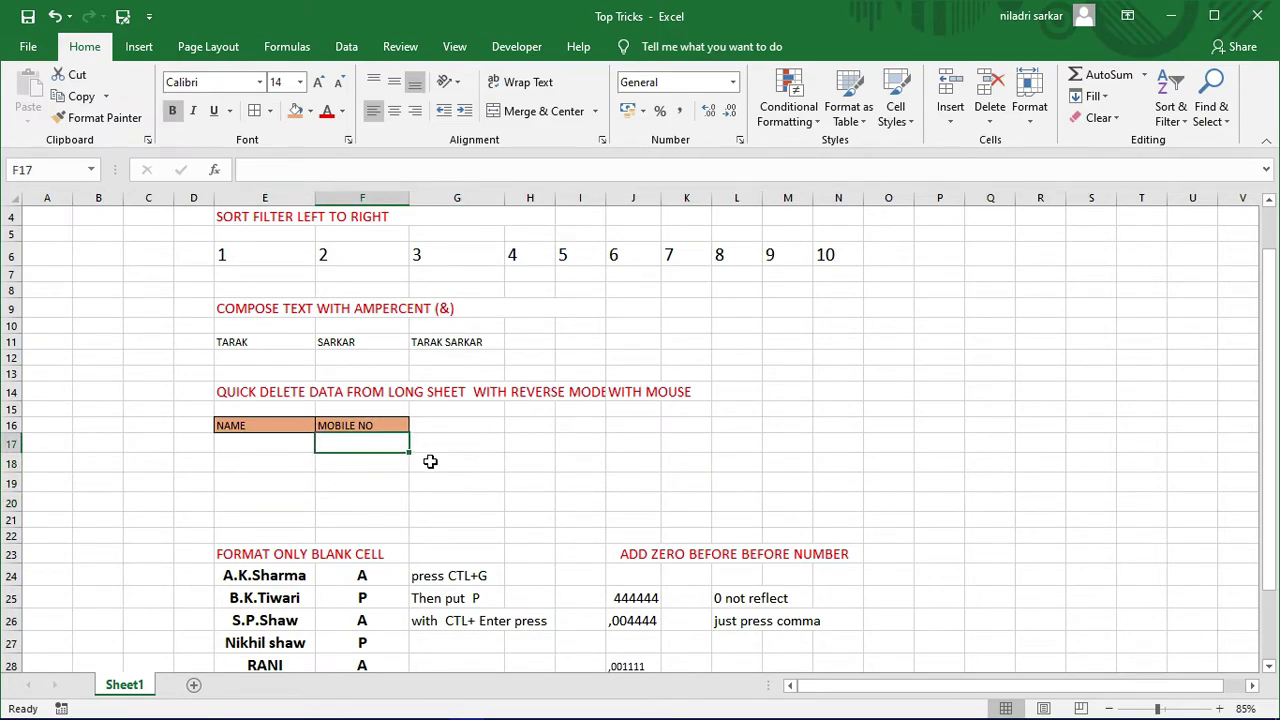
# - Fill F17:F20 with filler text jjjj, kkkk, kkk and lll
pyautogui.write('jjjjjjjj')
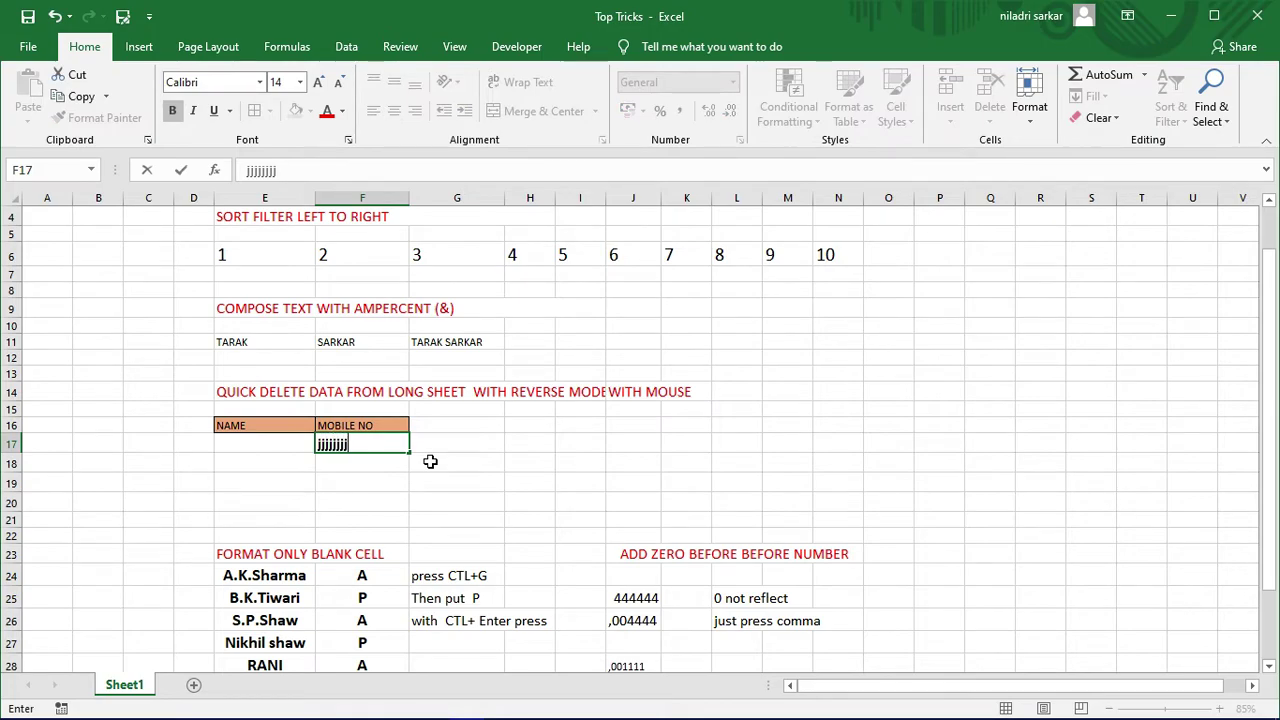
pyautogui.press('Return')
pyautogui.write('kkkkkk')
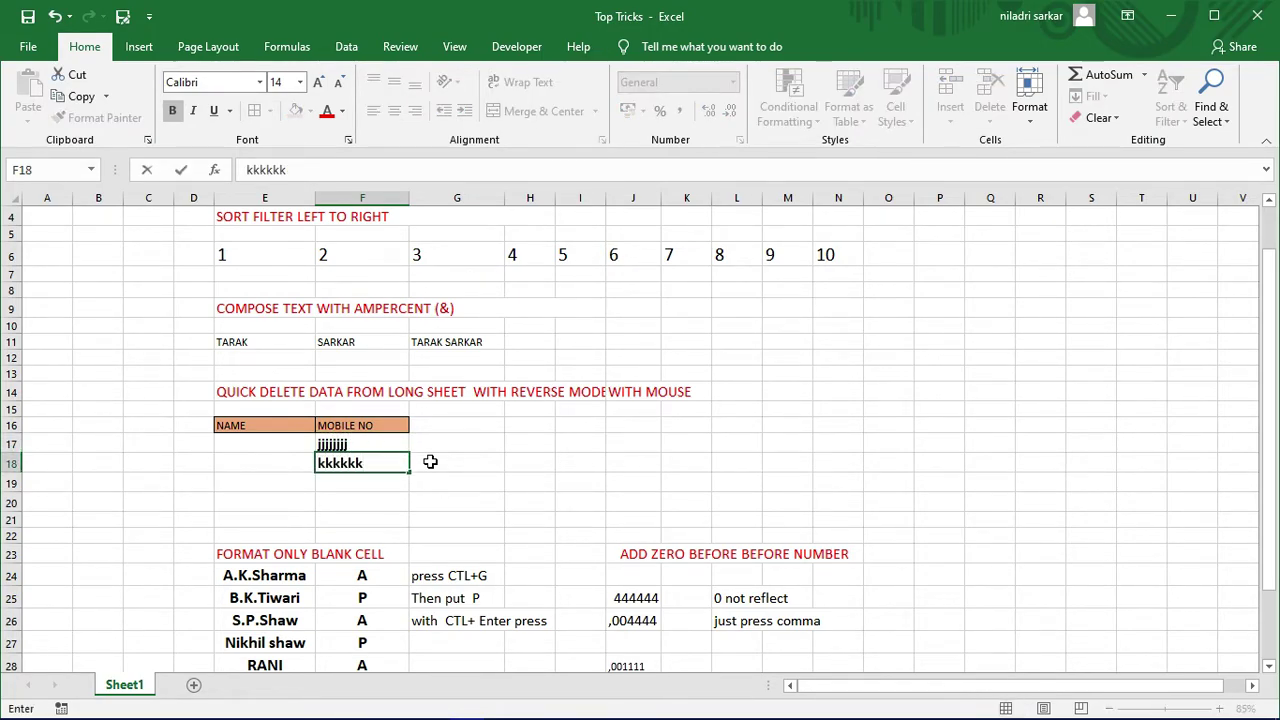
pyautogui.press('Return')
pyautogui.write('kk')
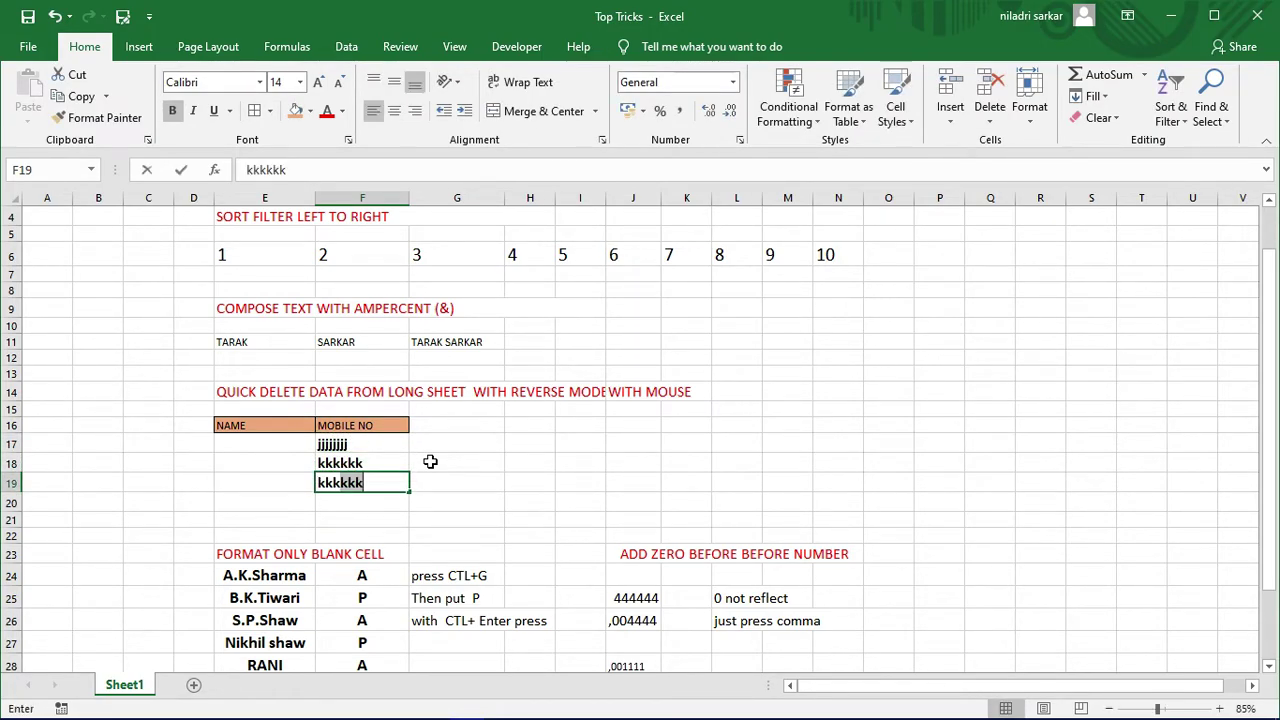
pyautogui.write('k')
pyautogui.press('Return')
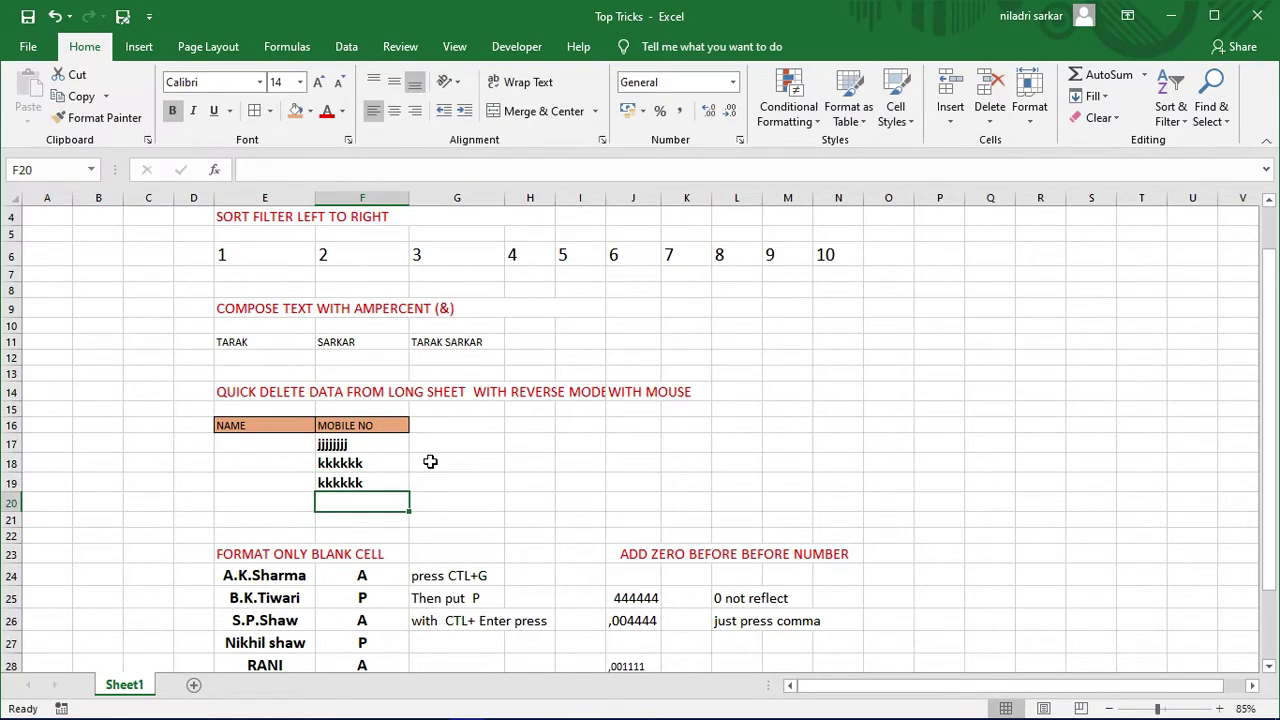
pyautogui.write('lllllllll')
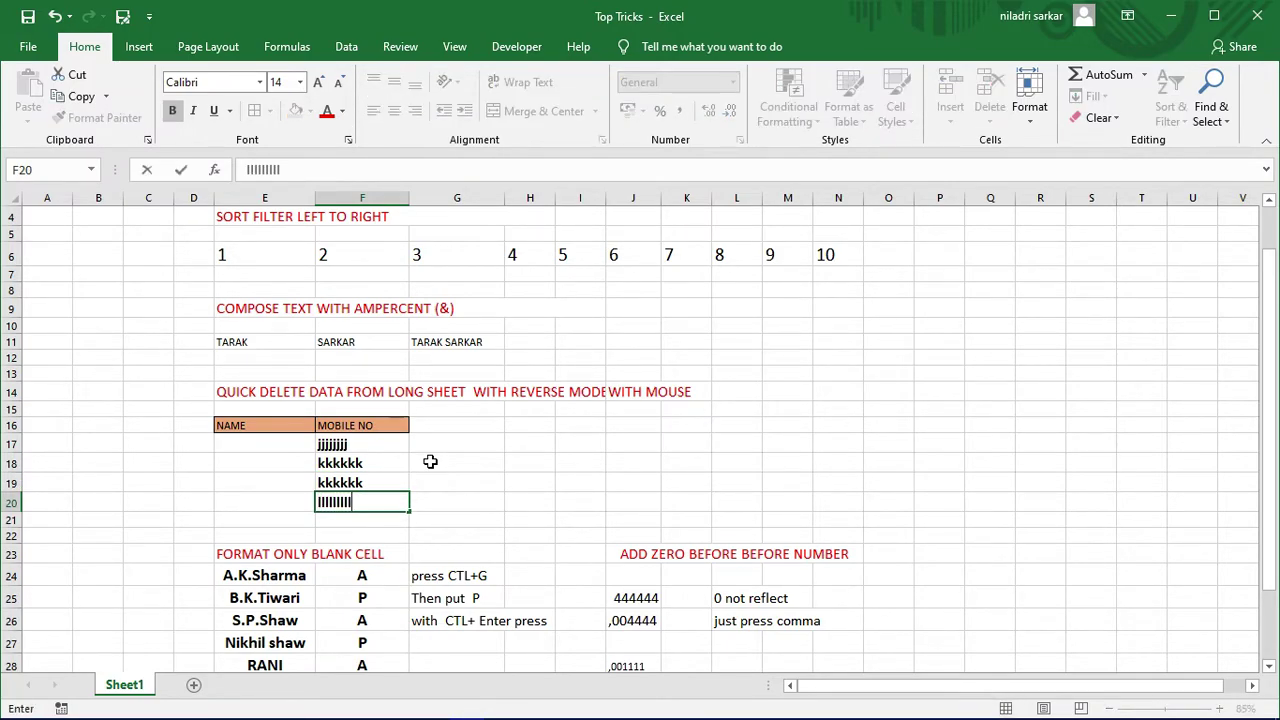
pyautogui.click(530, 500)
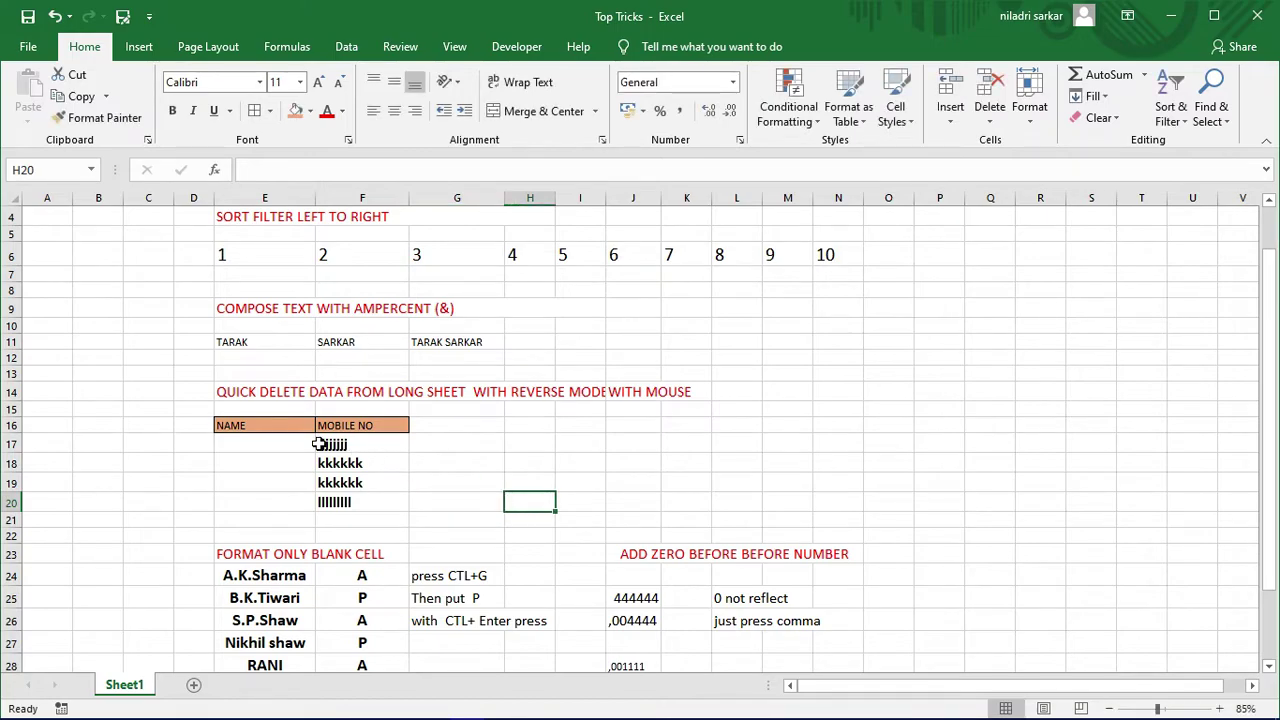
# - Erase F17:F20 by dragging the fill handle back up over the range
pyautogui.moveTo(335, 444); pyautogui.dragTo(370, 505)
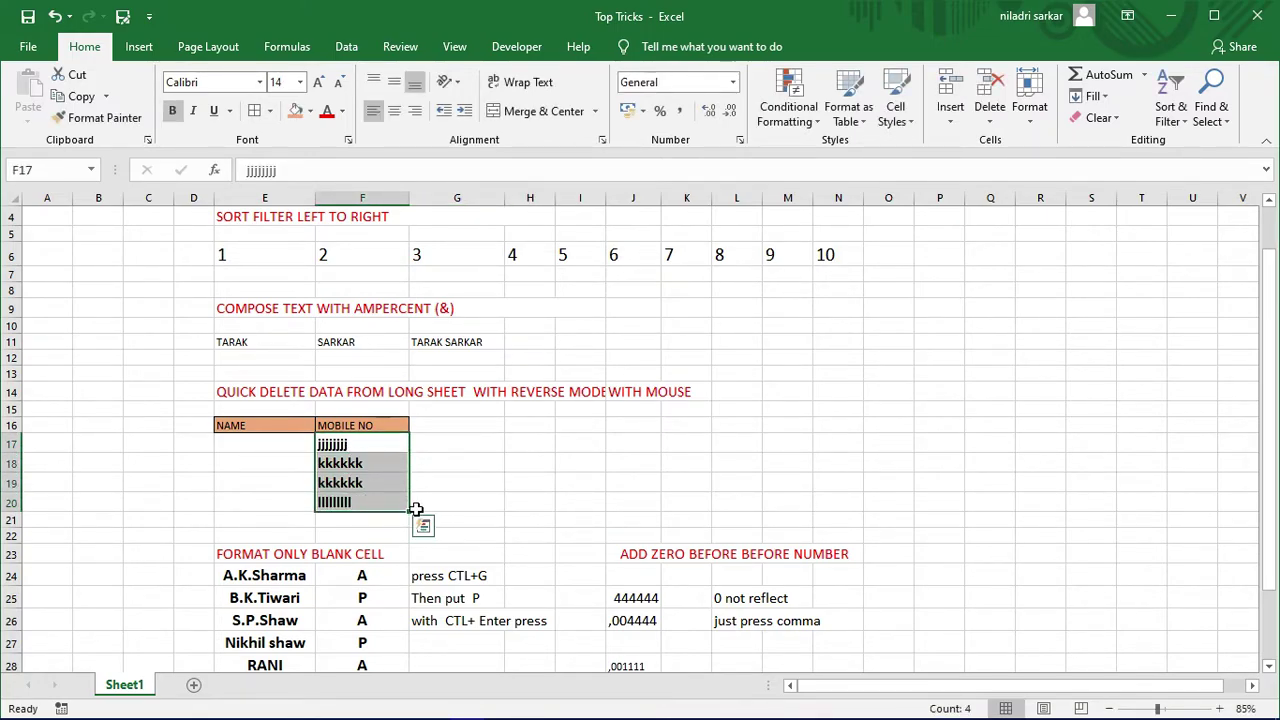
pyautogui.moveTo(410, 512); pyautogui.dragTo(397, 437)
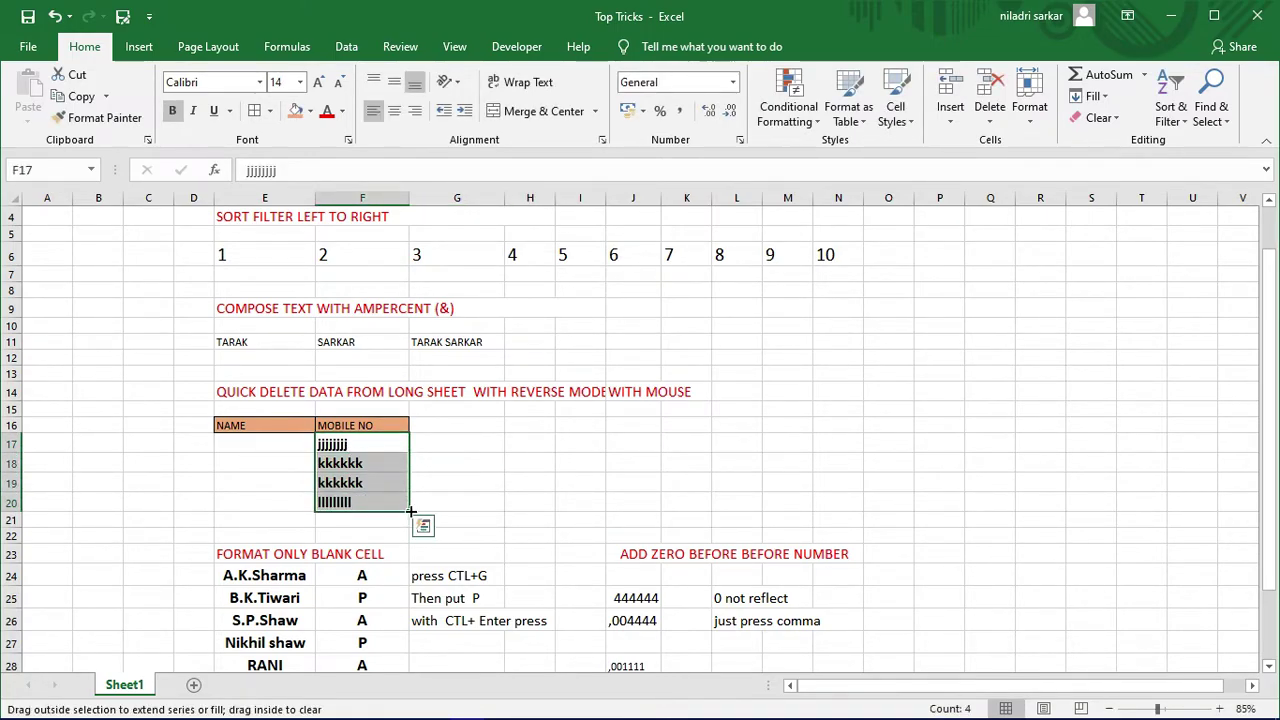
pyautogui.click(572, 480)
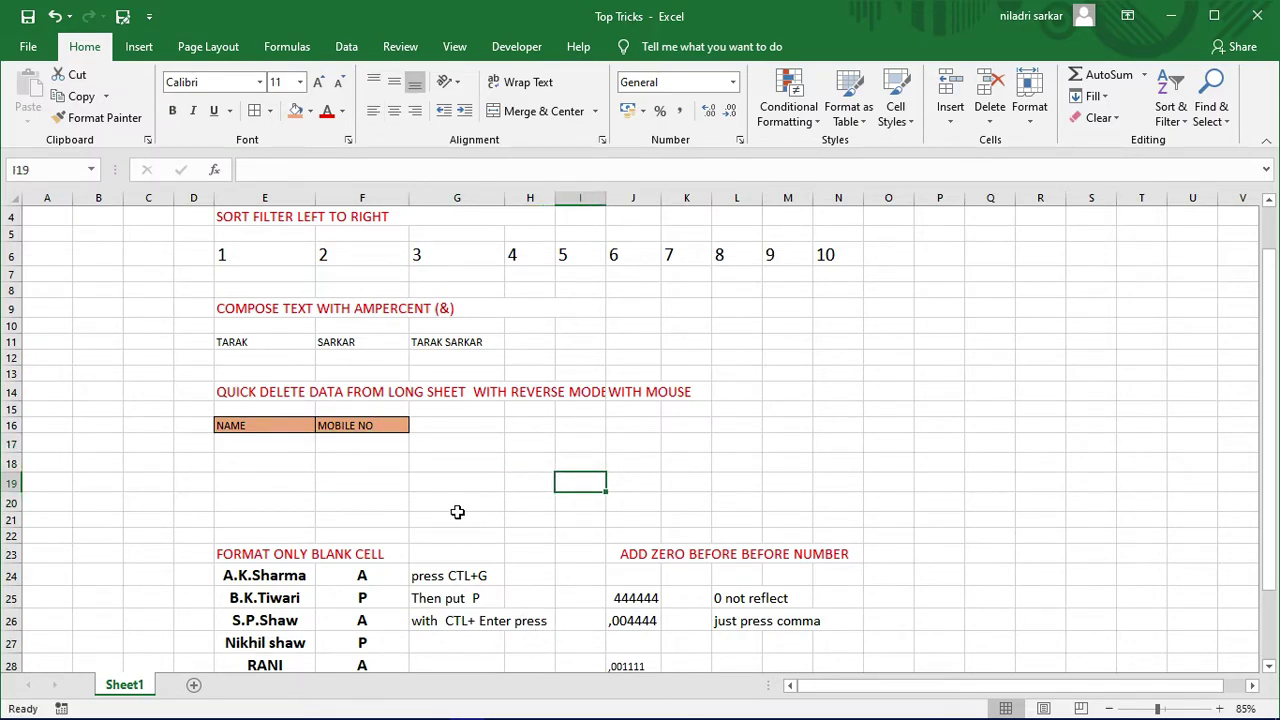
# - Increase the first name in E11, surname in F11 and joined name in G11 to size 14
pyautogui.scroll(1, 316, 460)
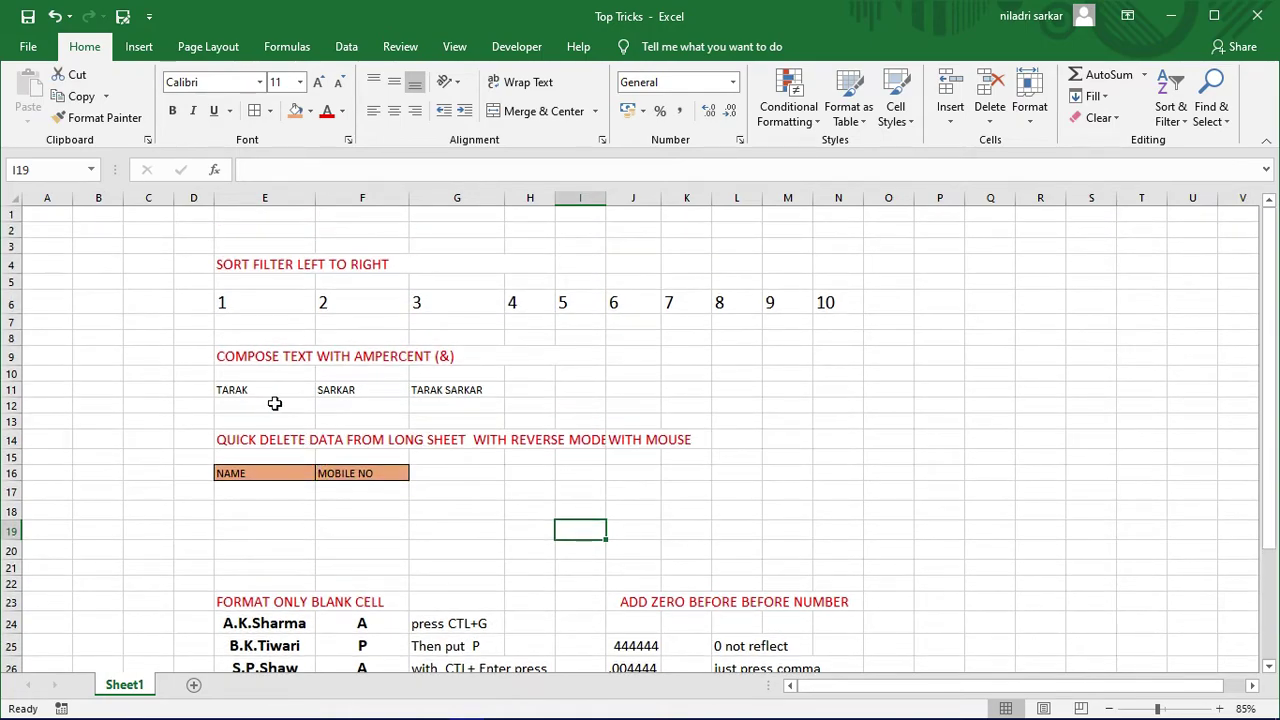
pyautogui.click(431, 390)
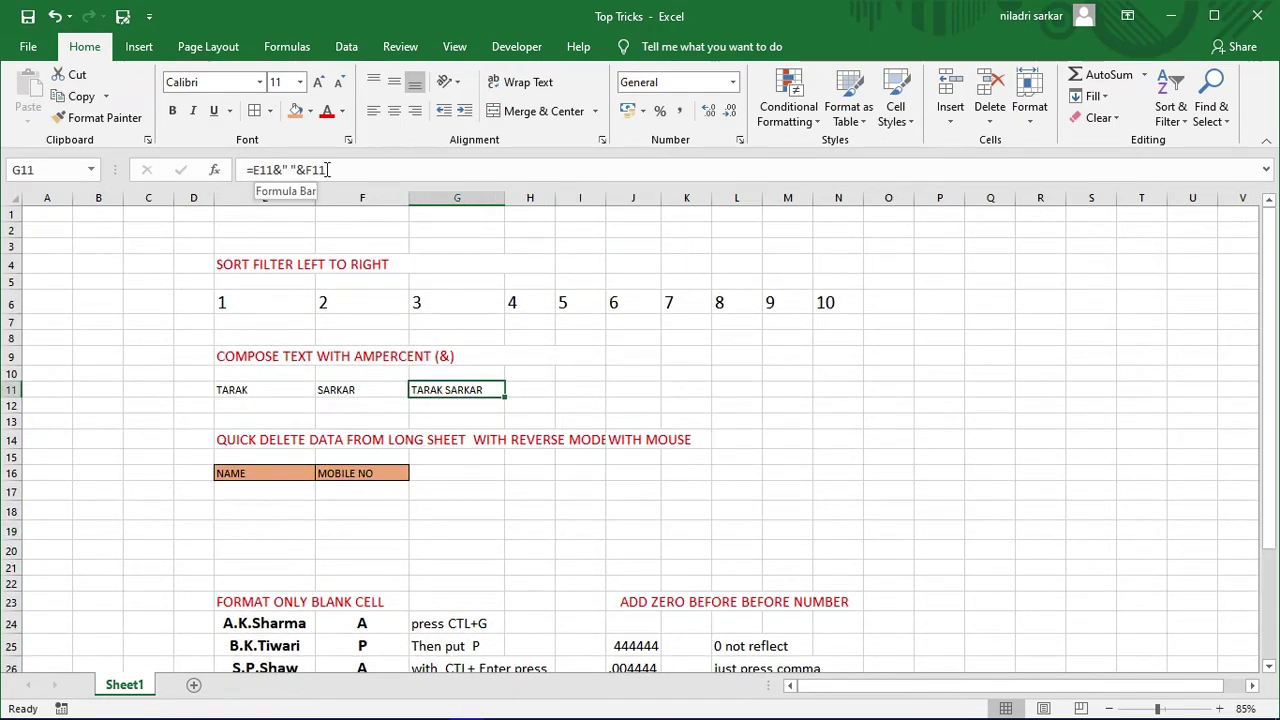
pyautogui.click(230, 390)
pyautogui.click(362, 392)
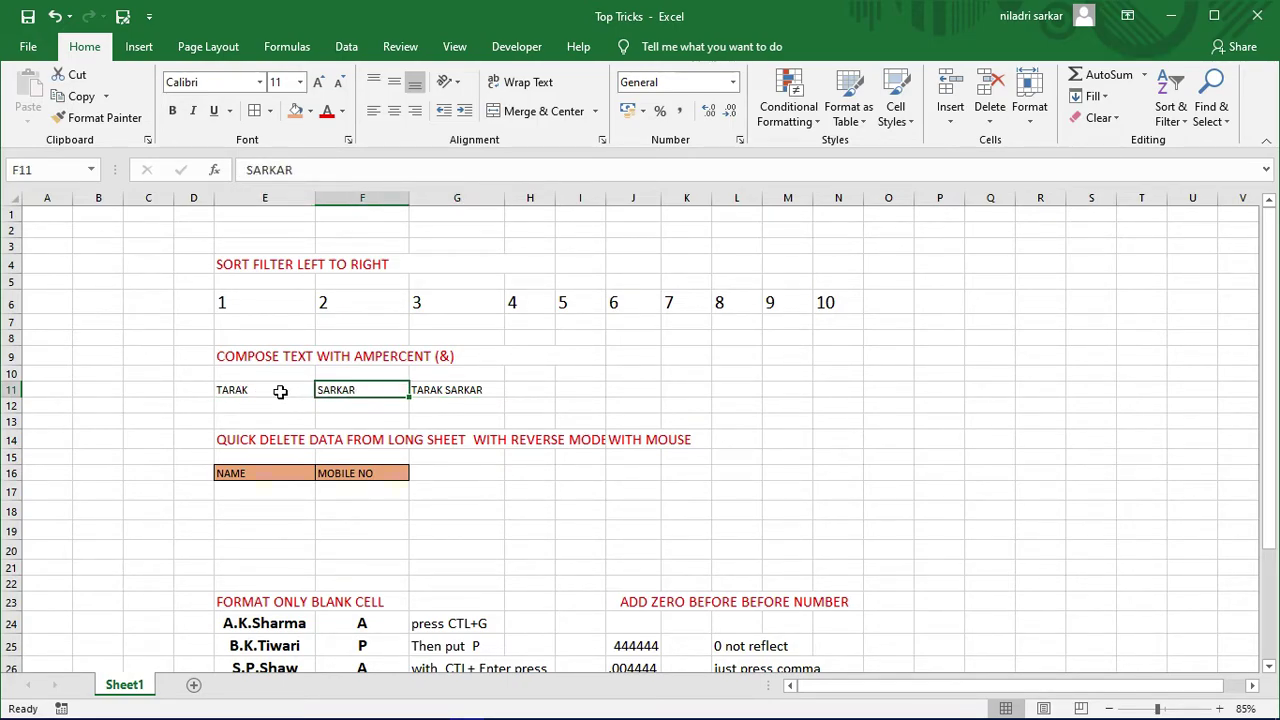
pyautogui.click(268, 392)
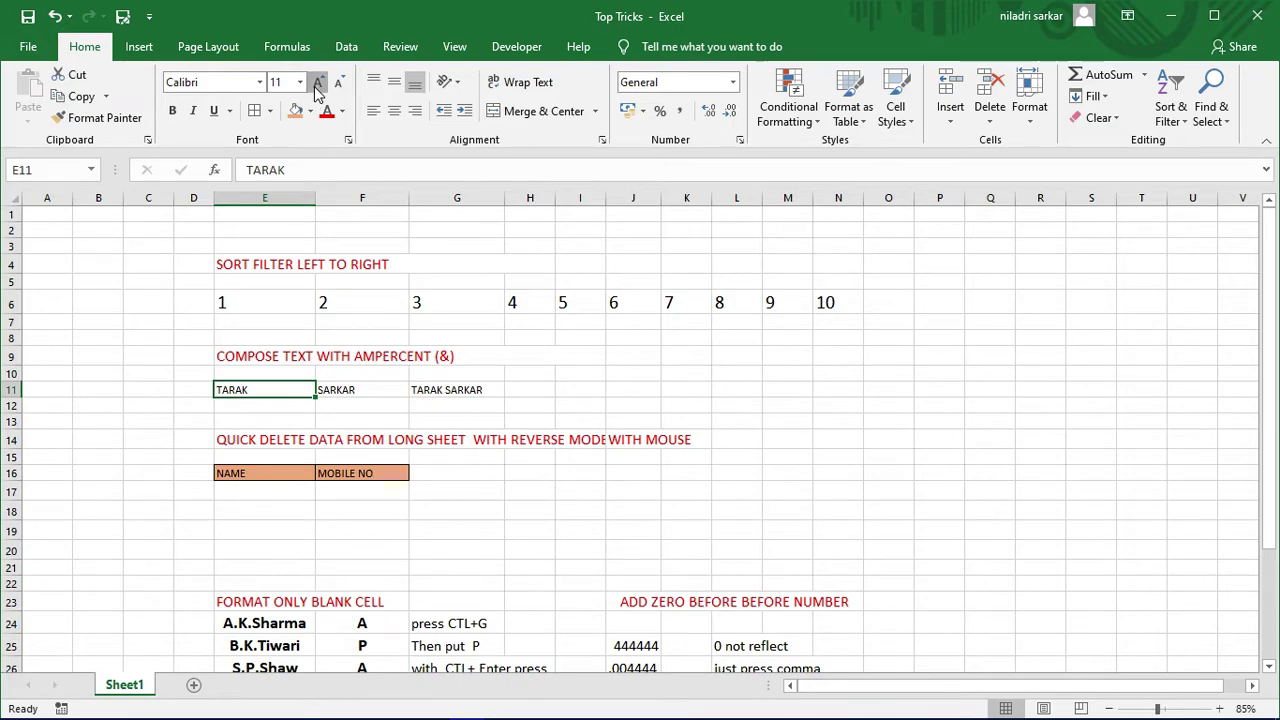
pyautogui.click(318, 82)
pyautogui.click(318, 82)
pyautogui.click(345, 395)
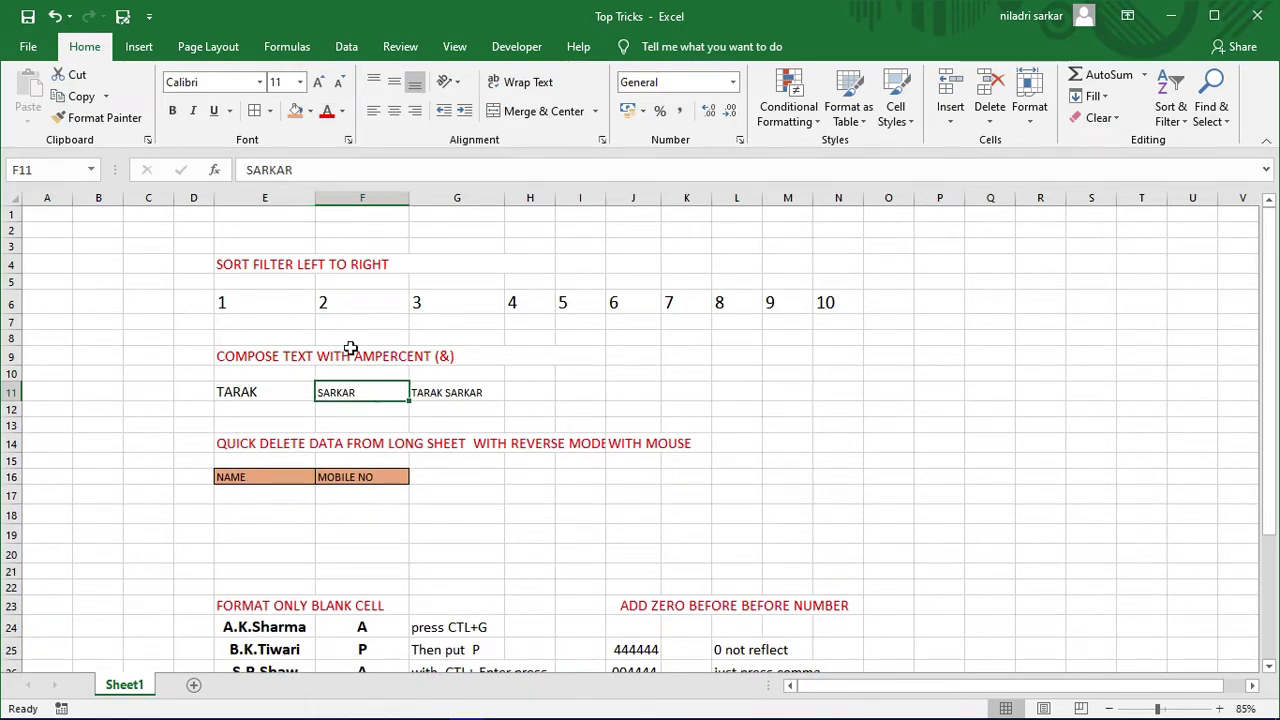
pyautogui.click(316, 82)
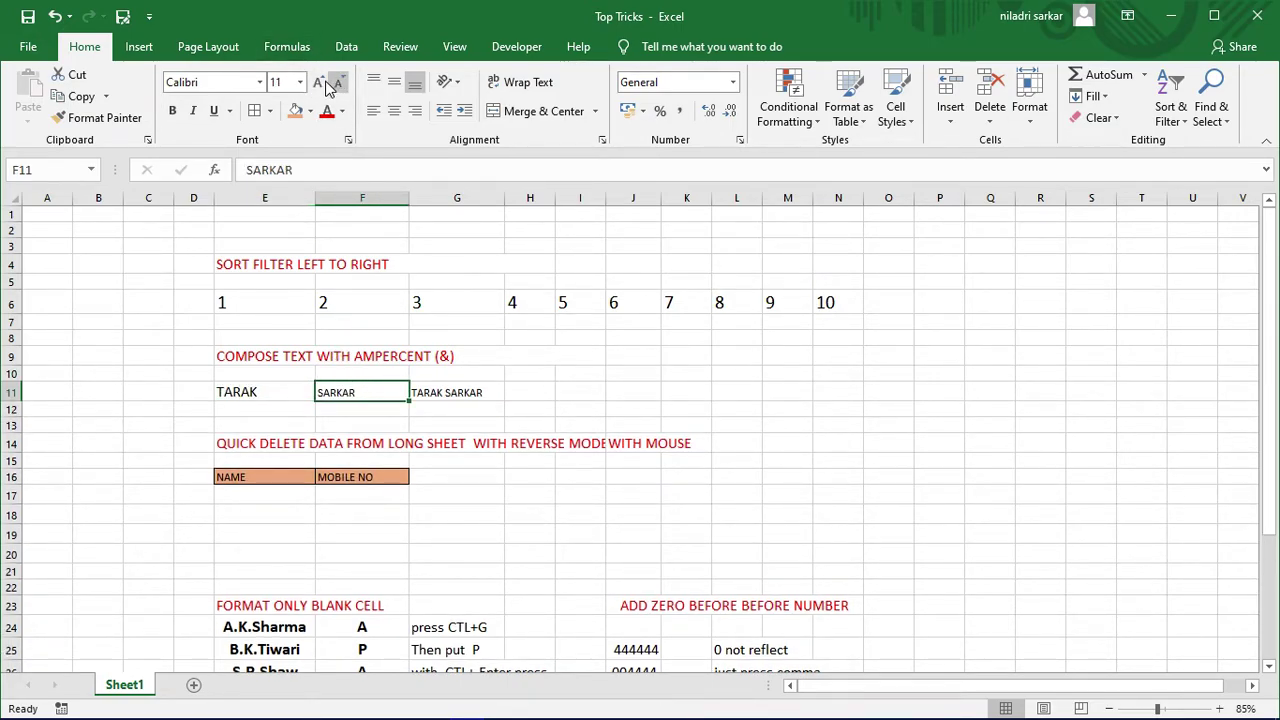
pyautogui.click(316, 82)
pyautogui.click(485, 390)
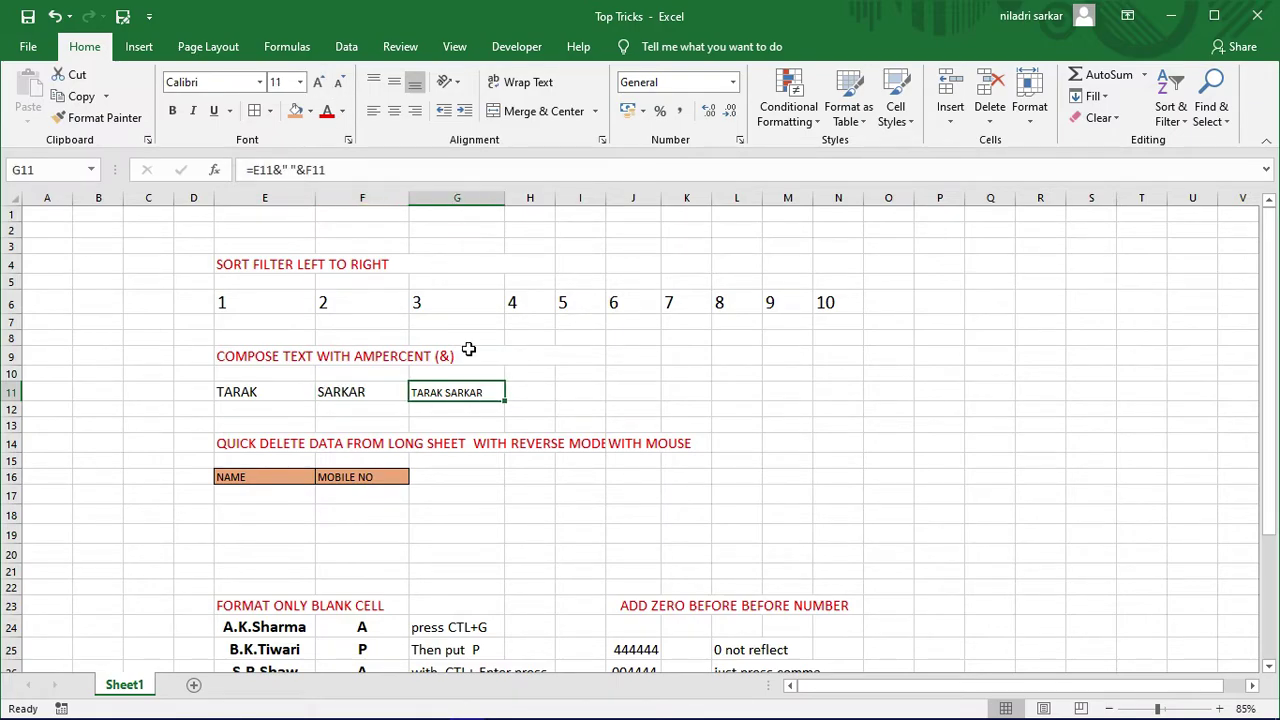
pyautogui.click(318, 82)
pyautogui.click(318, 82)
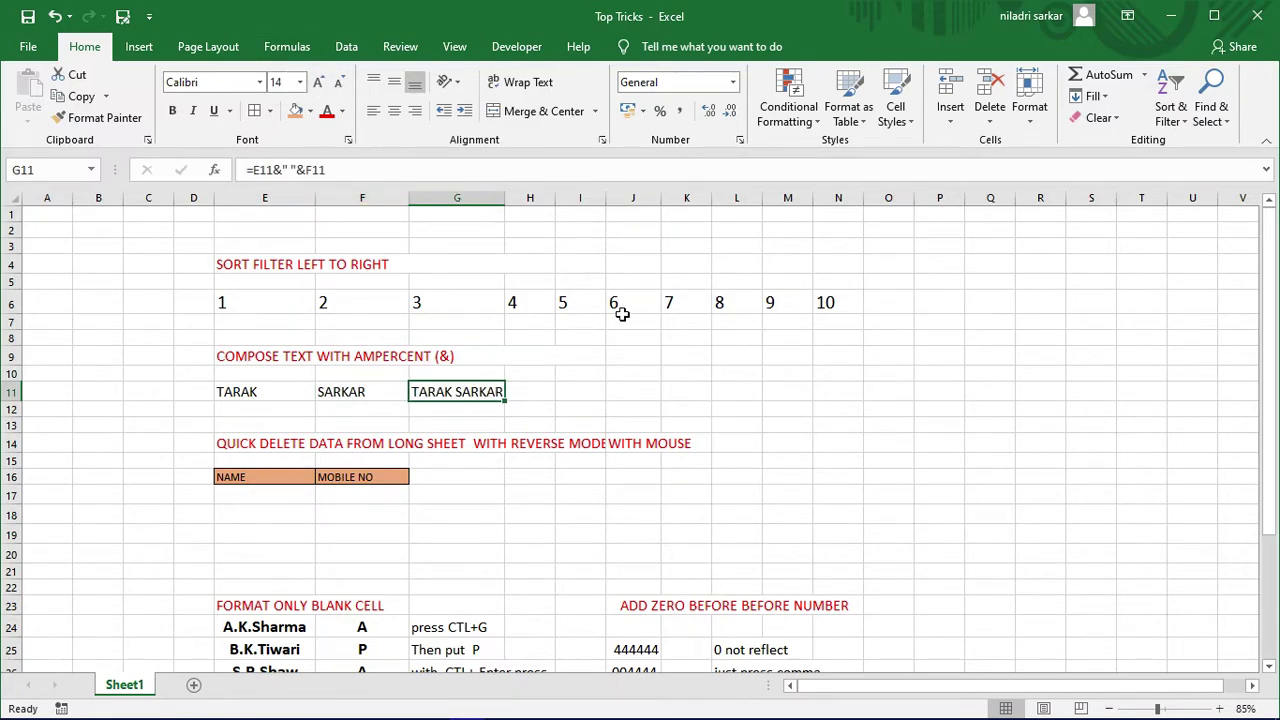
# - Enter a new first name in E12 and a surname in F12
pyautogui.click(788, 425)
pyautogui.click(466, 394)
pyautogui.click(257, 411)
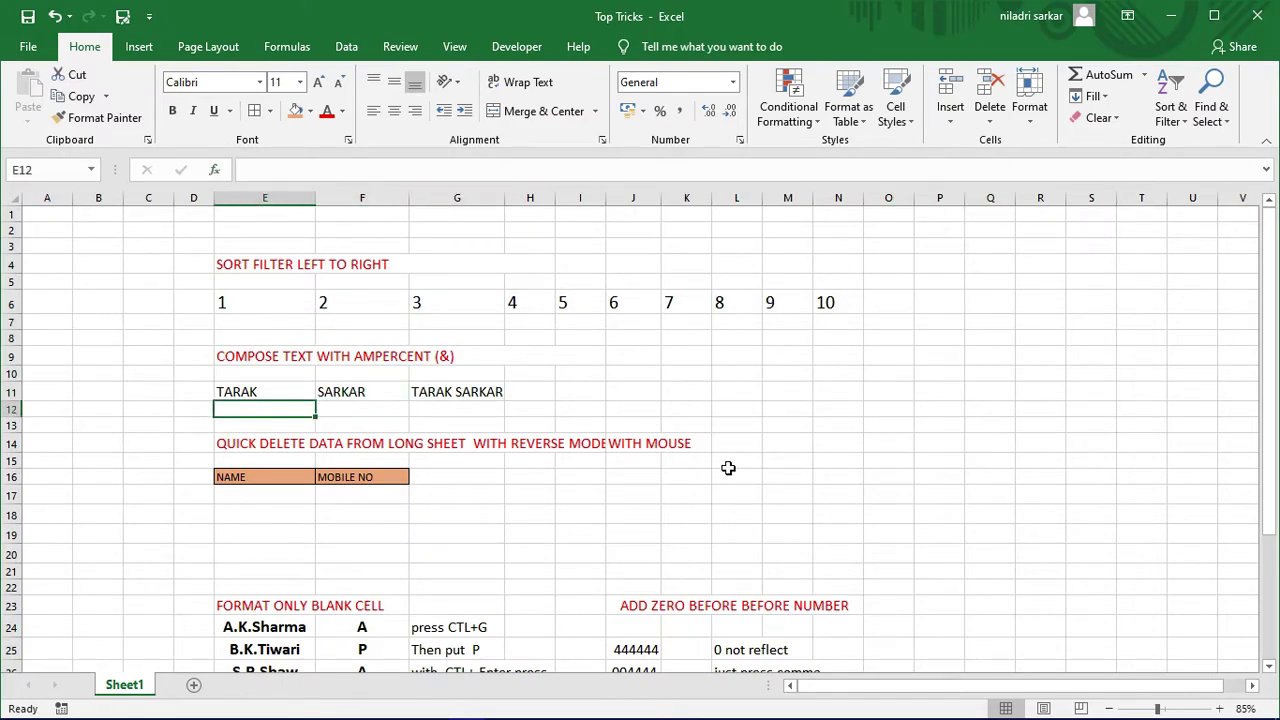
pyautogui.write('Bikash')
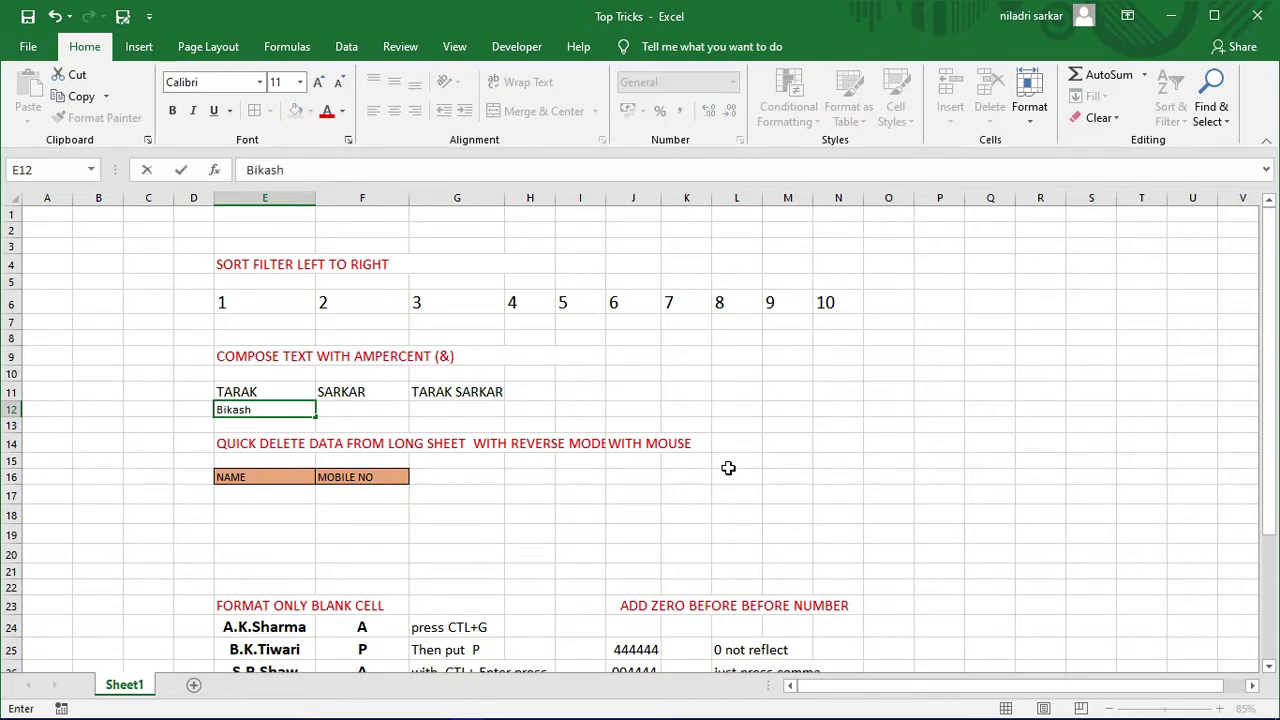
pyautogui.press('Tab')
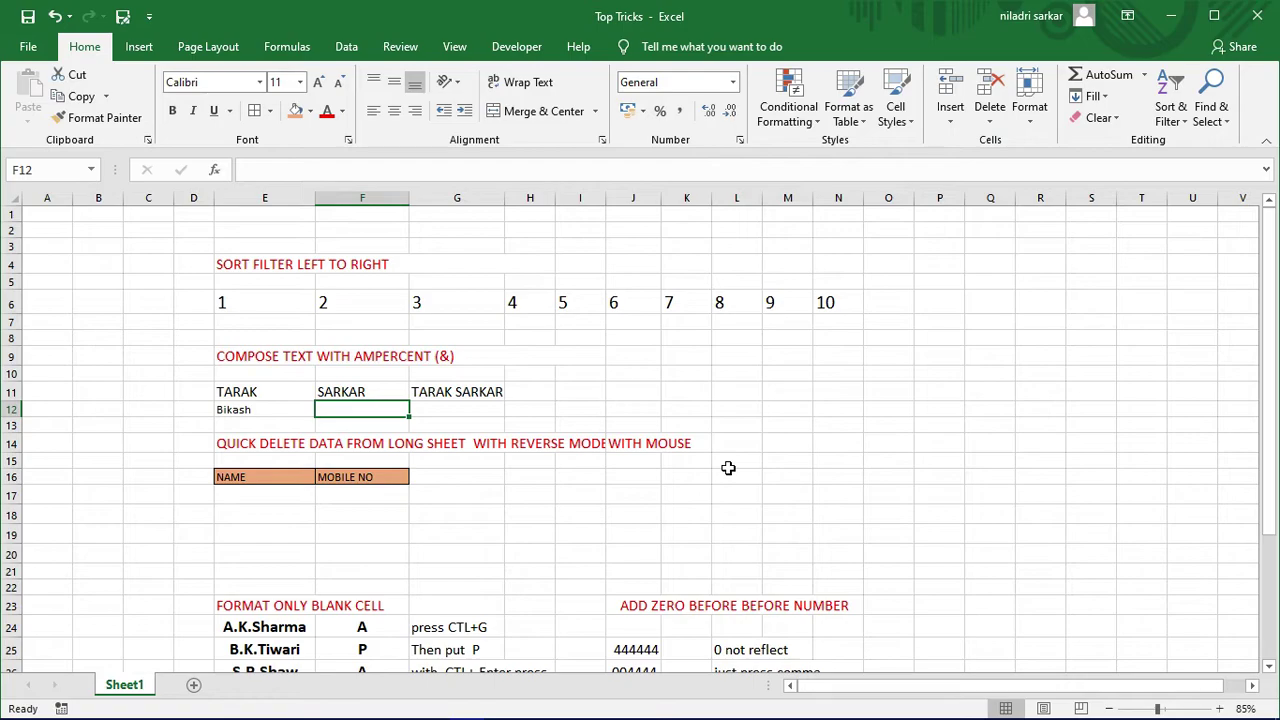
pyautogui.write('Majhi')
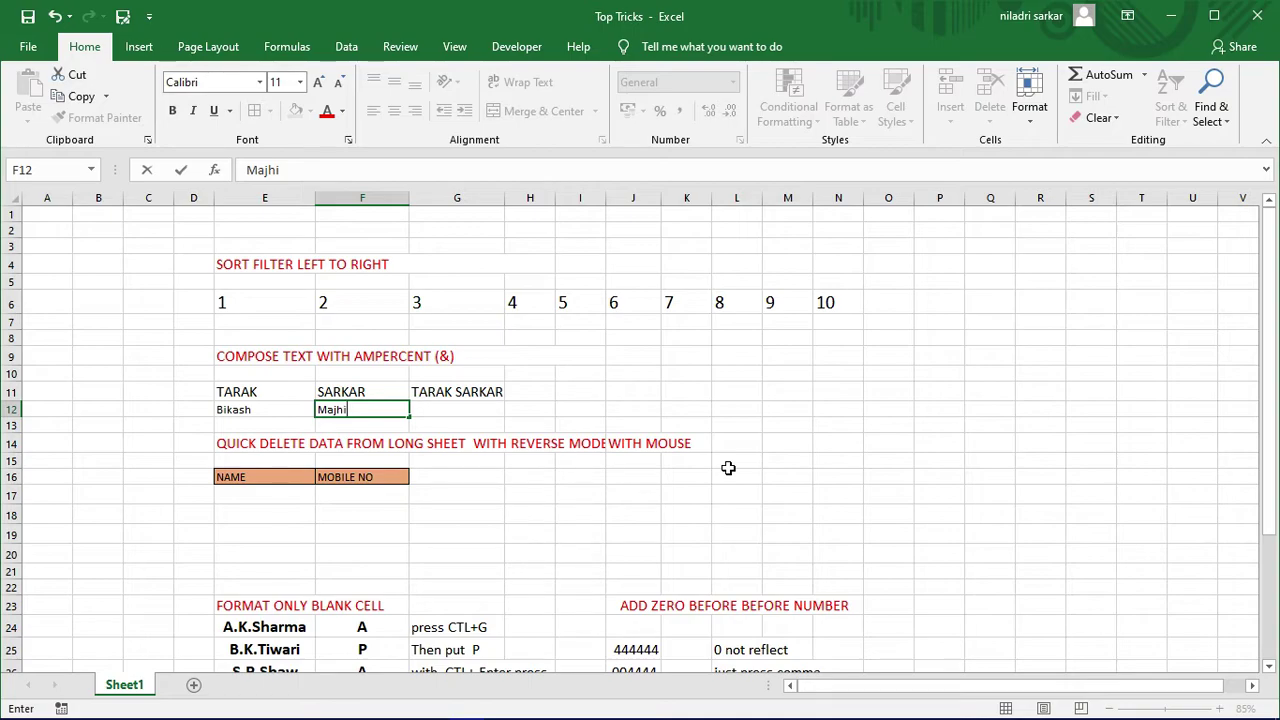
pyautogui.click(940, 436)
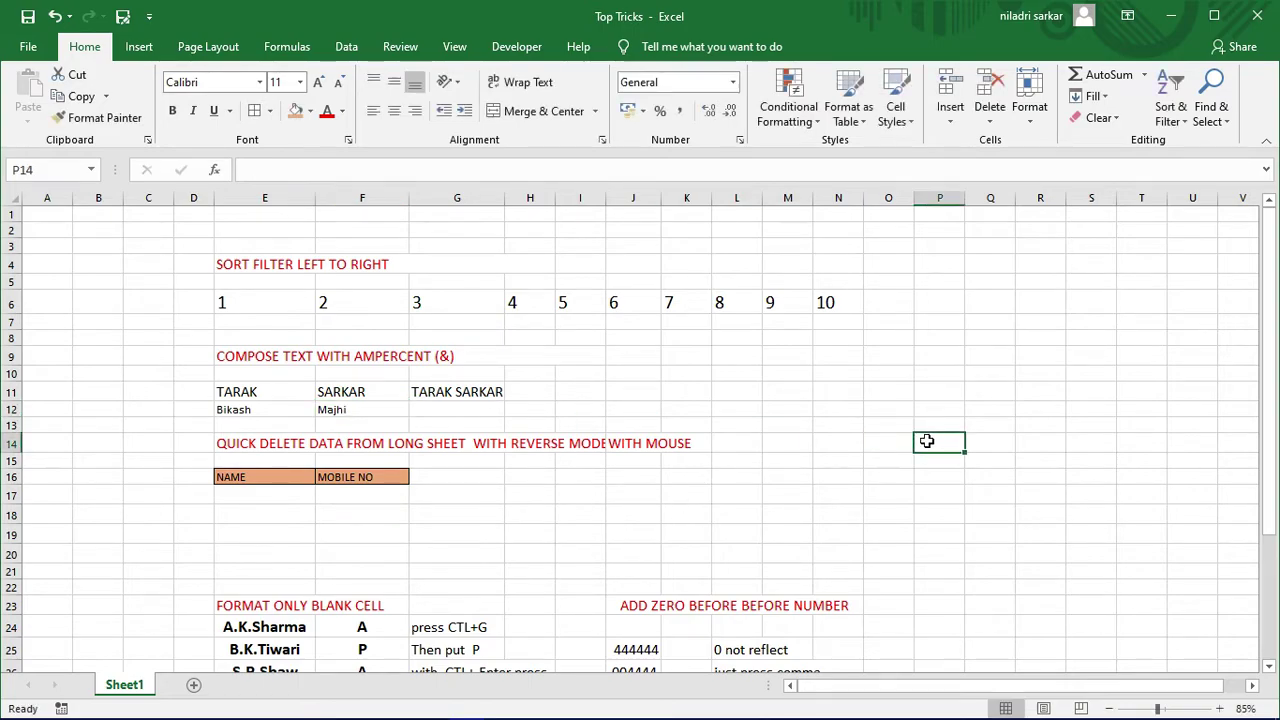
pyautogui.click(454, 410)
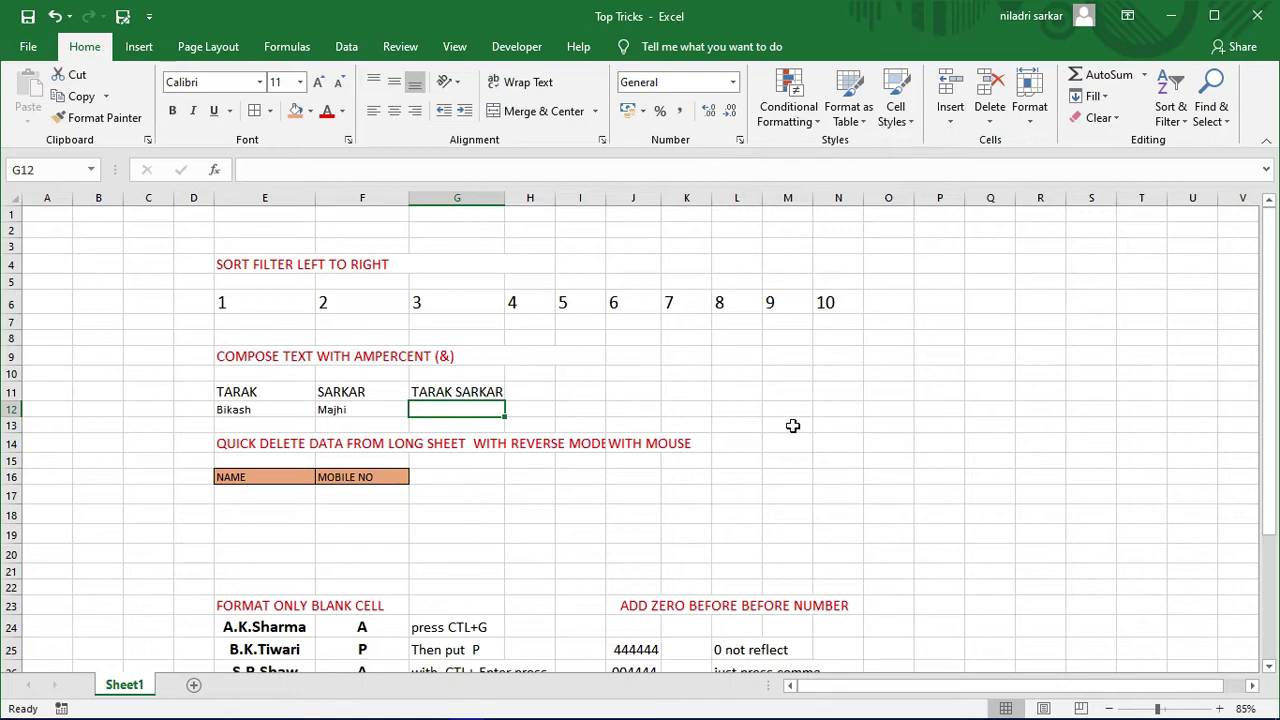
# - Enter the formula =E12&F12 in G12 to join the first name and surname
pyautogui.write('=')
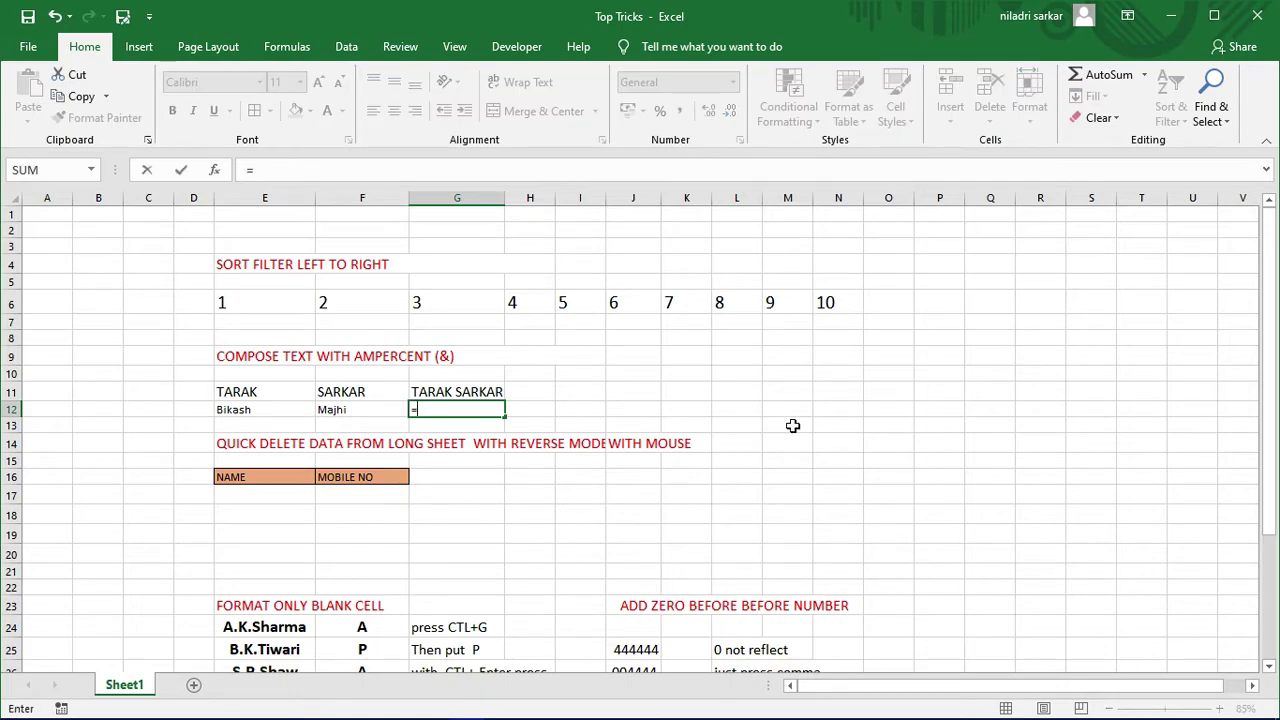
pyautogui.click(281, 409)
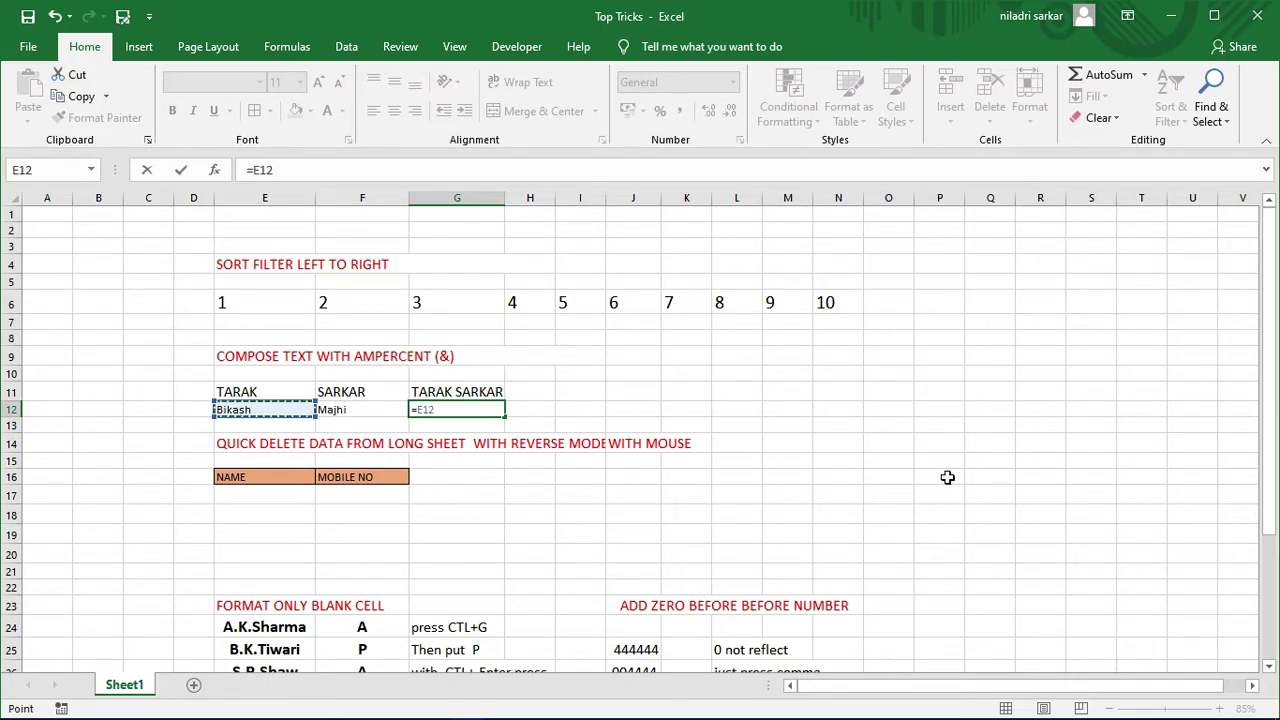
pyautogui.write('&')
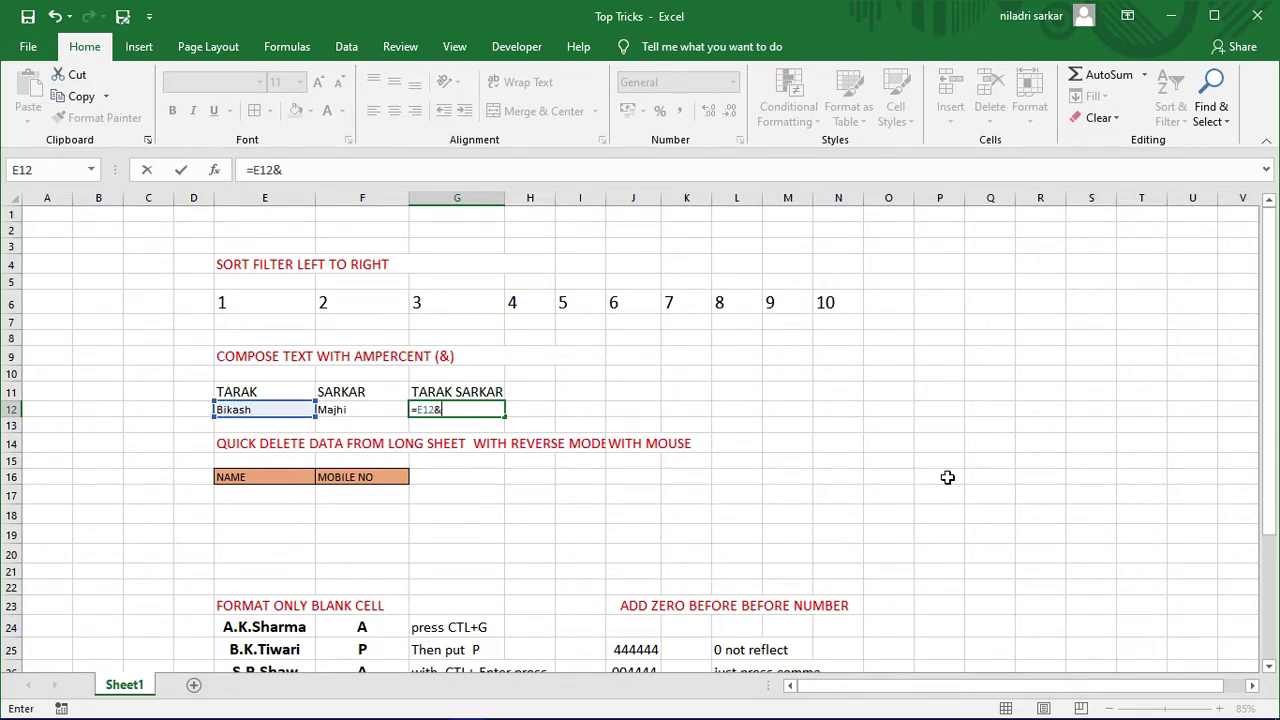
pyautogui.click(366, 409)
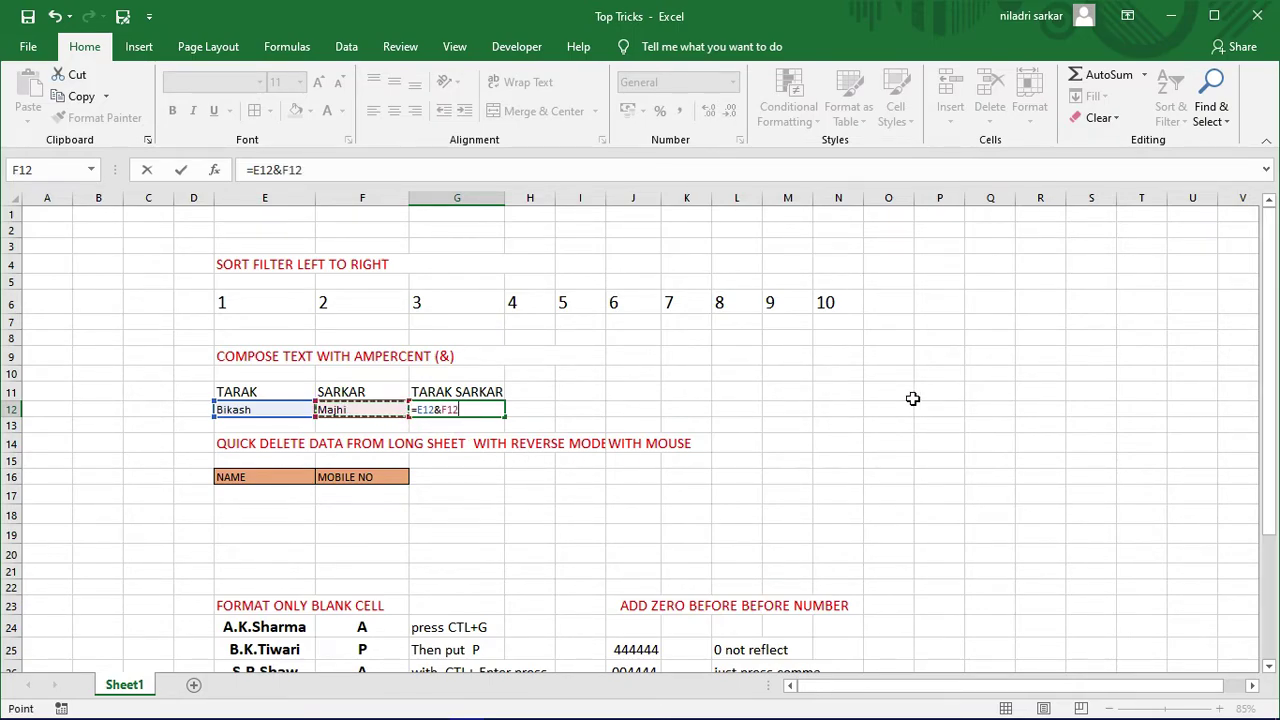
pyautogui.press('Return')
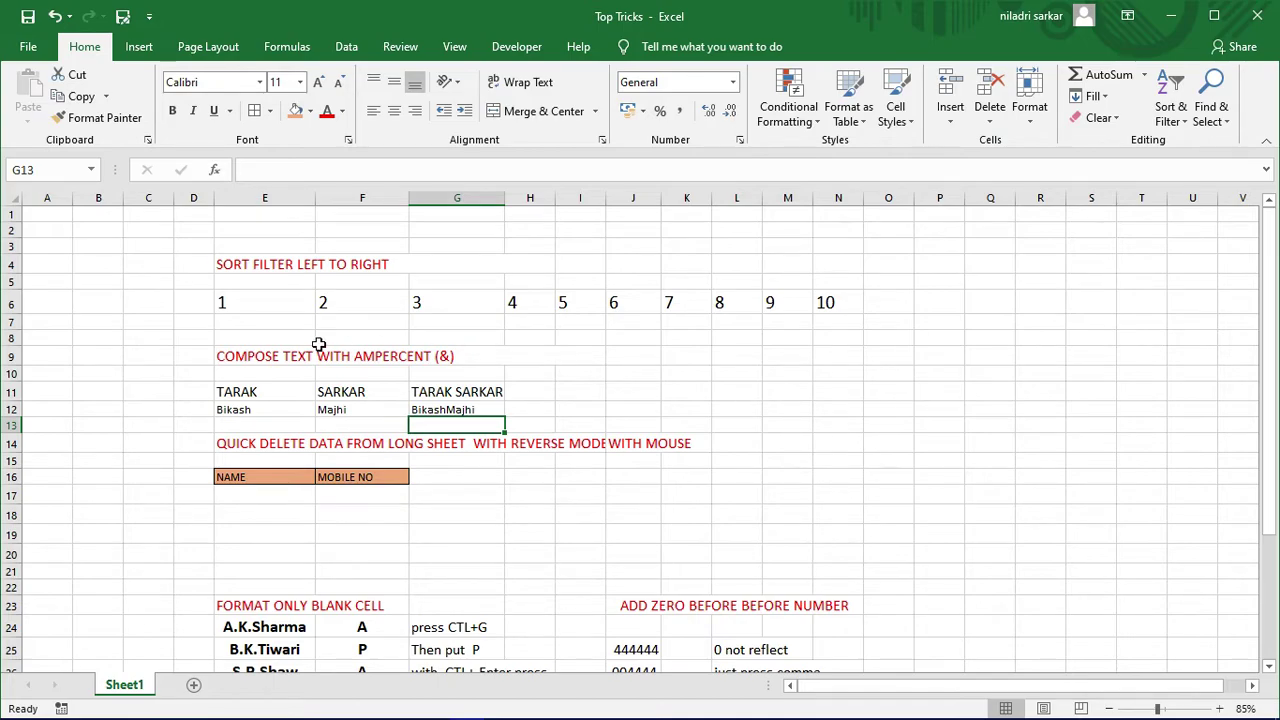
# - Edit G12's formula to =E12&" "&F12 so the names are separated by a space
pyautogui.click(790, 412)
pyautogui.click(457, 410)
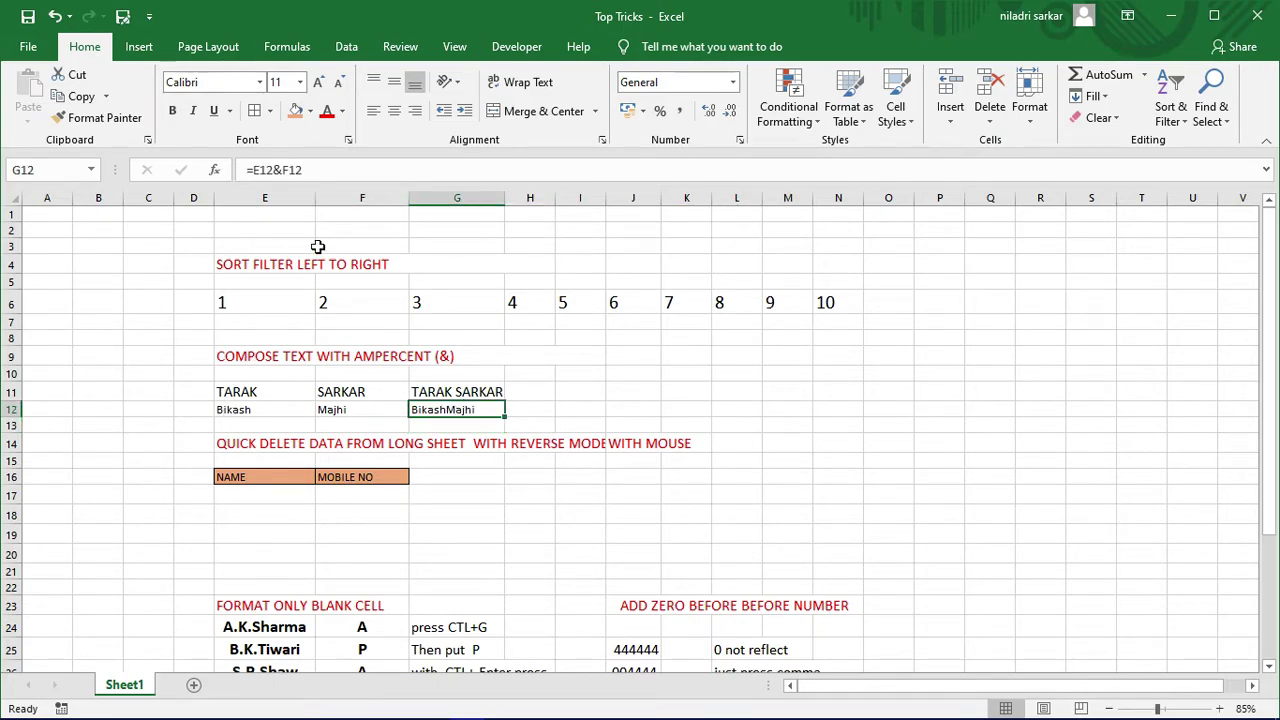
pyautogui.click(282, 170)
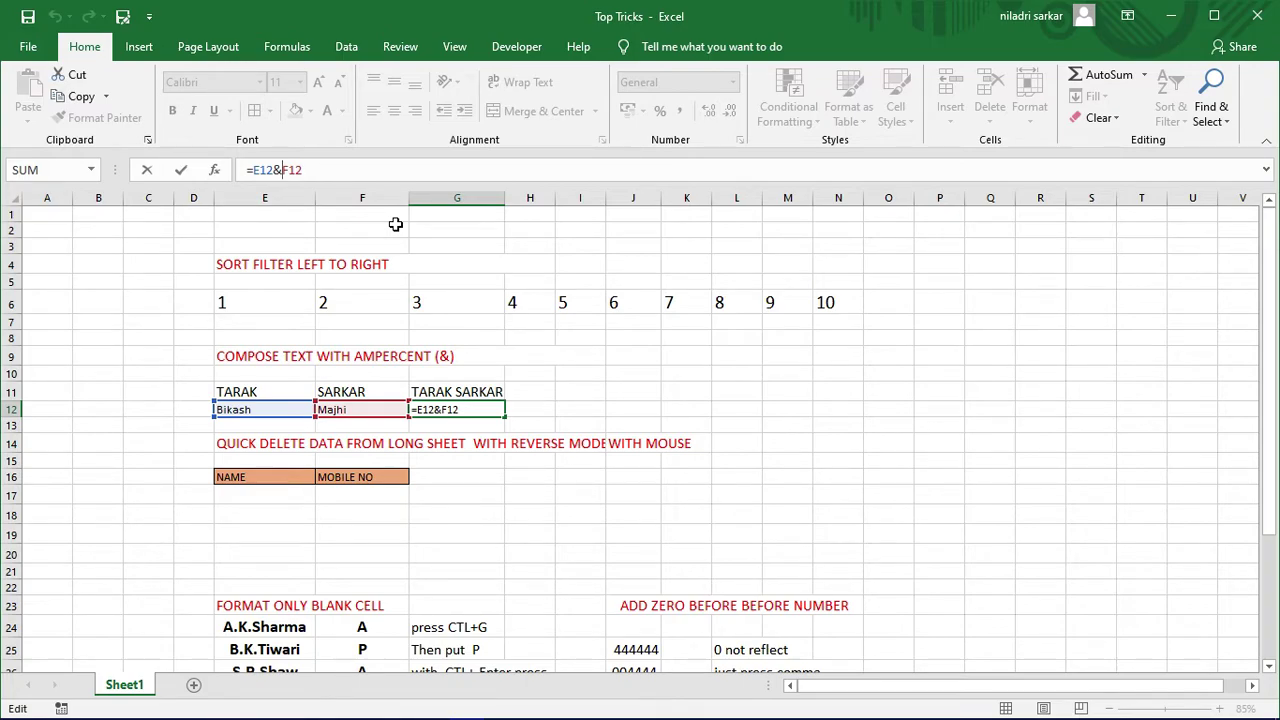
pyautogui.write('"')
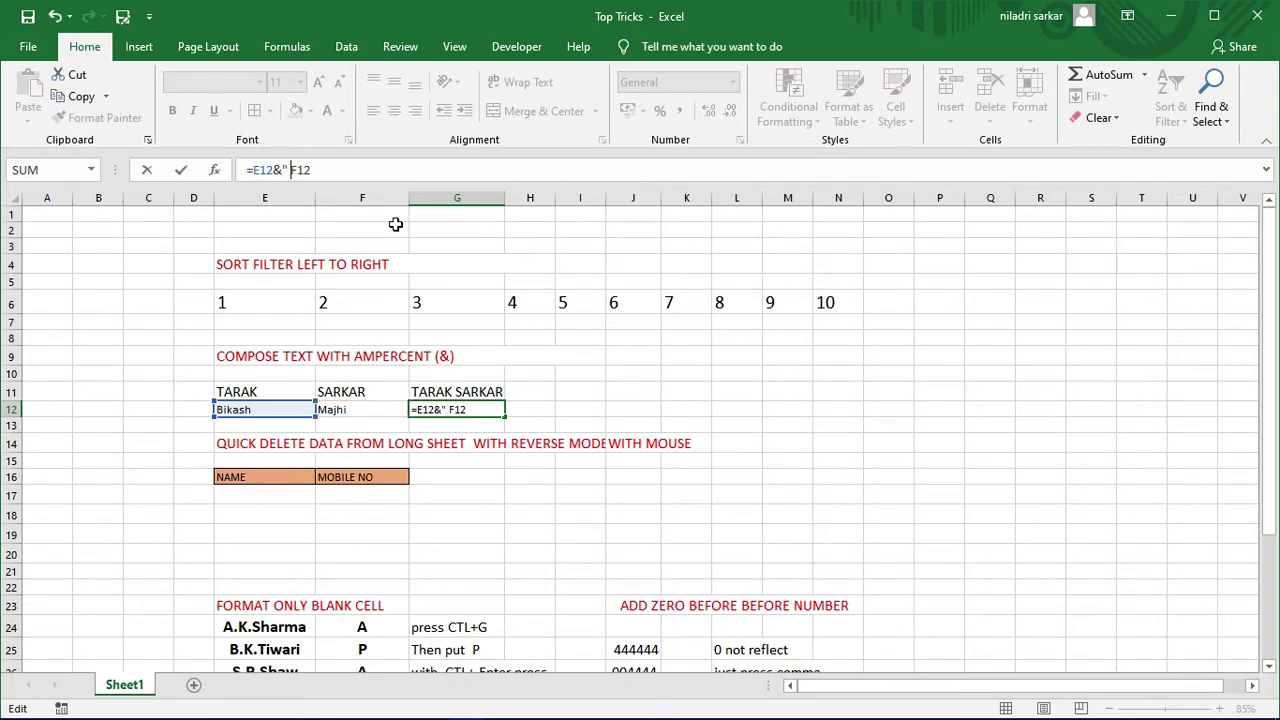
pyautogui.write(' "')
pyautogui.write('&')
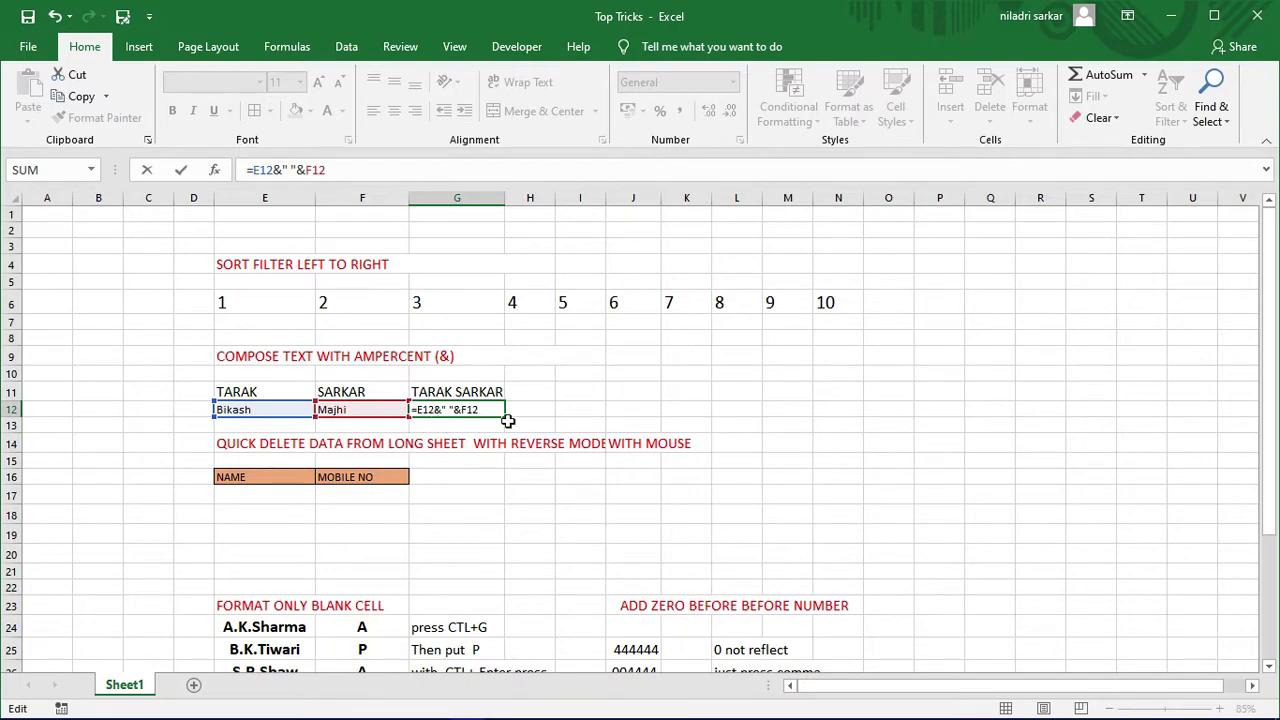
pyautogui.press('Return')
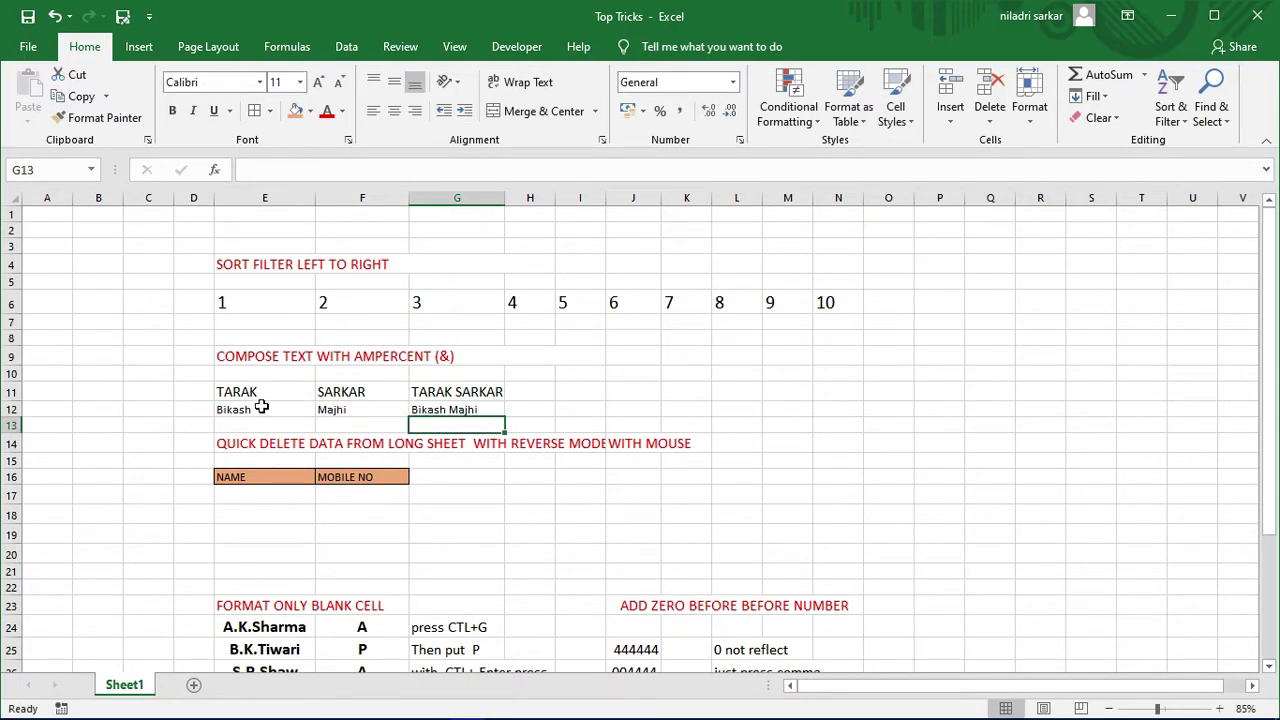
pyautogui.click(597, 410)
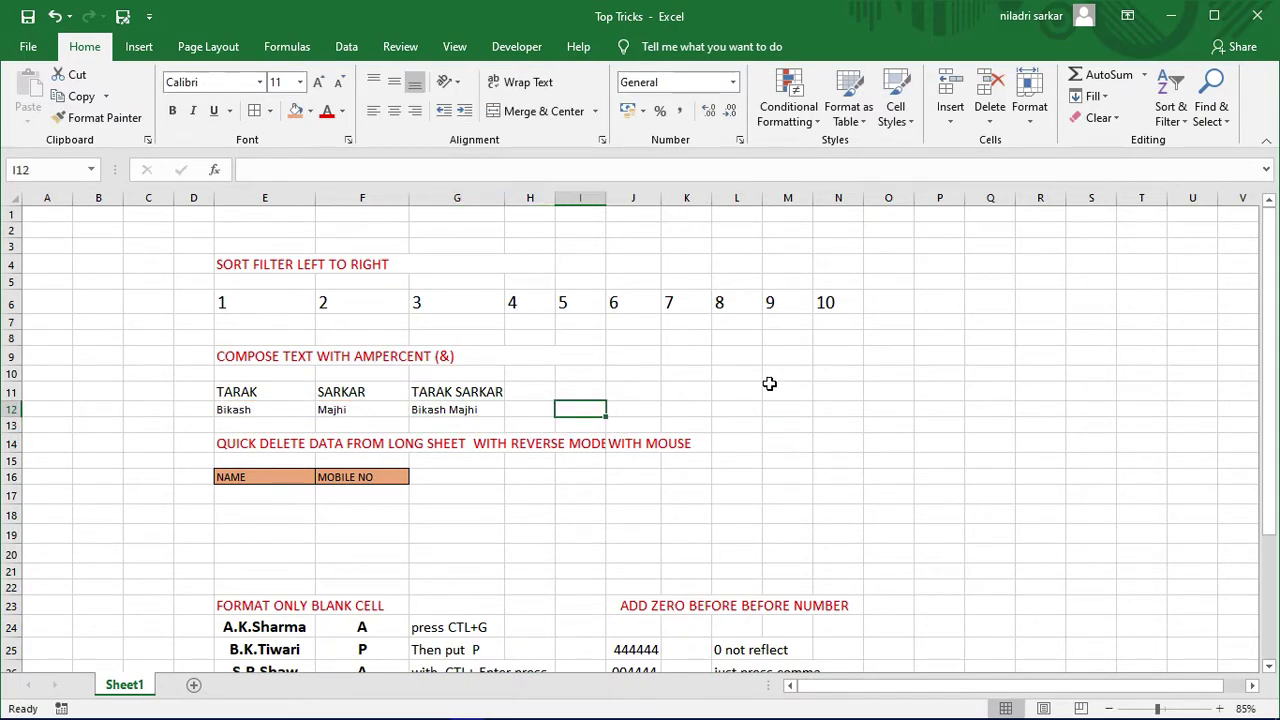
# - Add the note 'For space' in I12
pyautogui.write('For space')
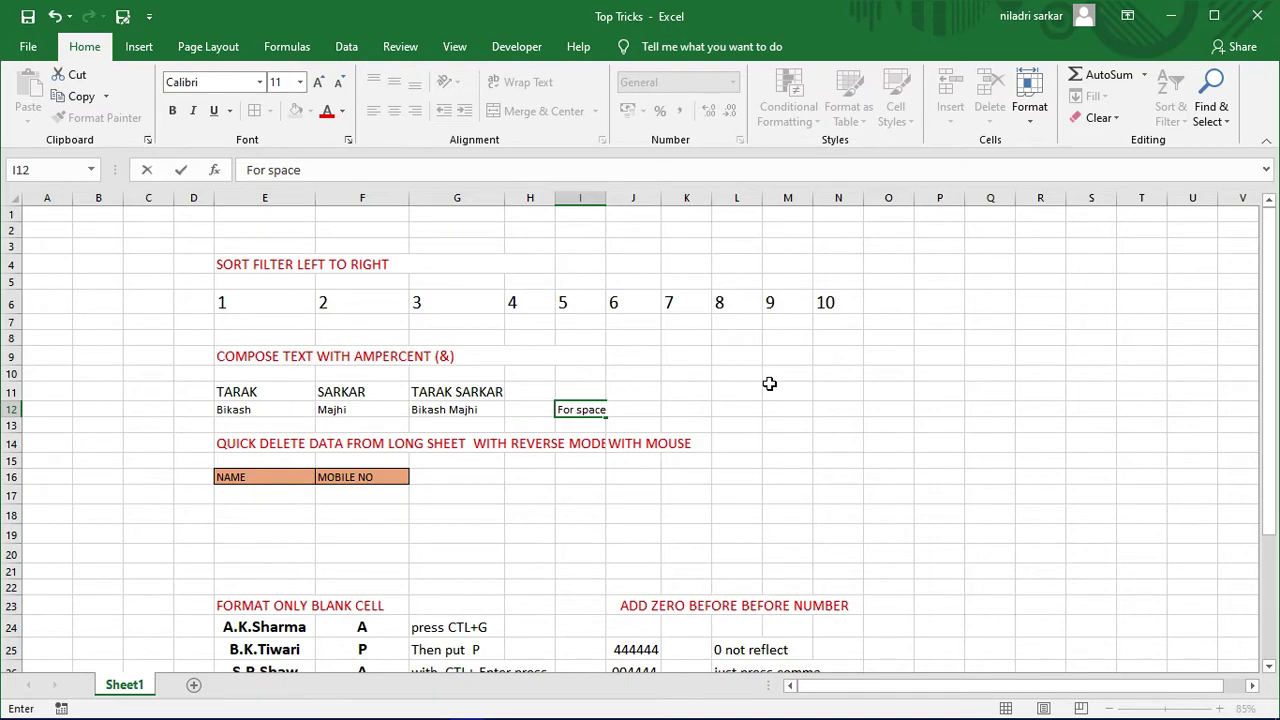
pyautogui.click(821, 419)
pyautogui.click(451, 411)
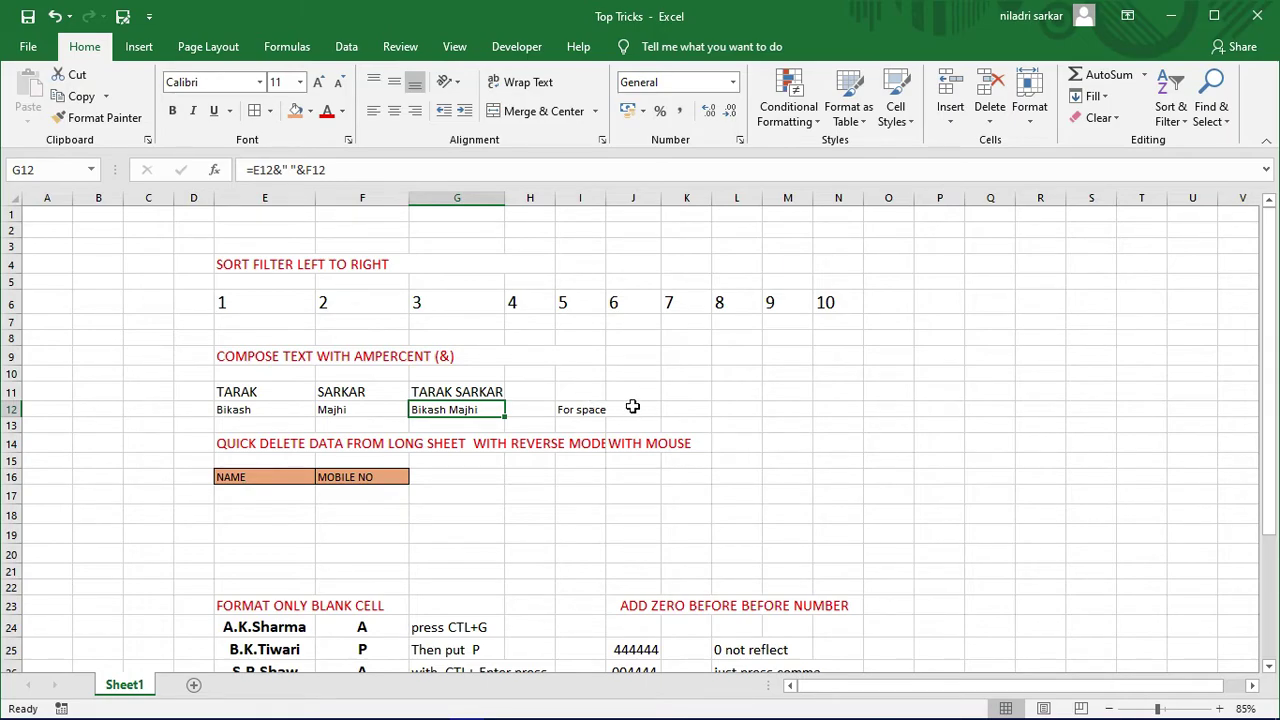
# - Add the note "space" in J11
pyautogui.click(632, 395)
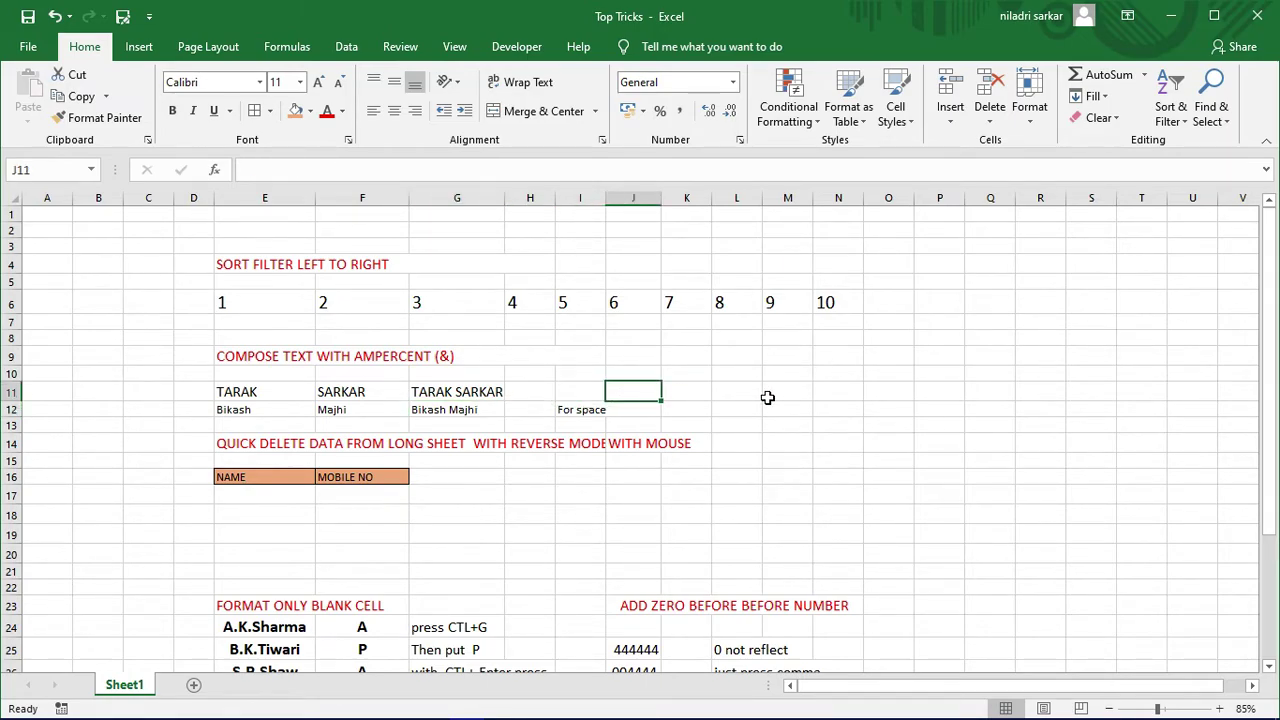
pyautogui.write('"')
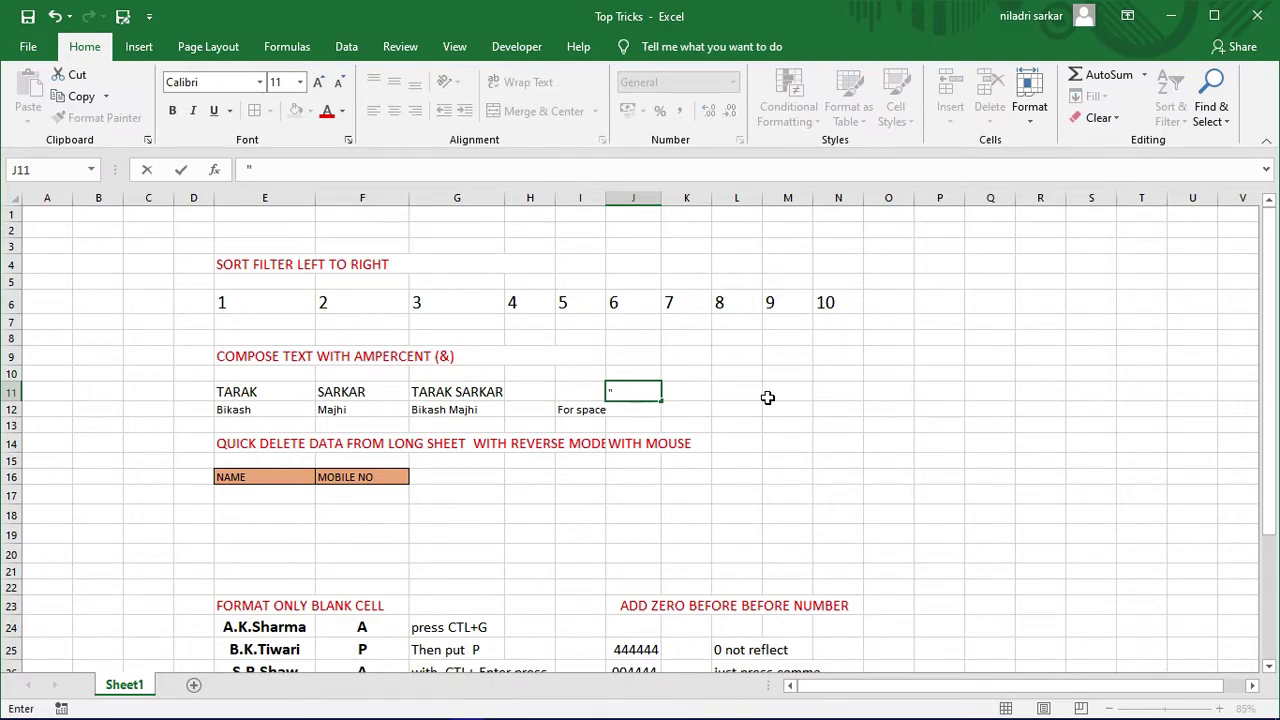
pyautogui.write('paced')
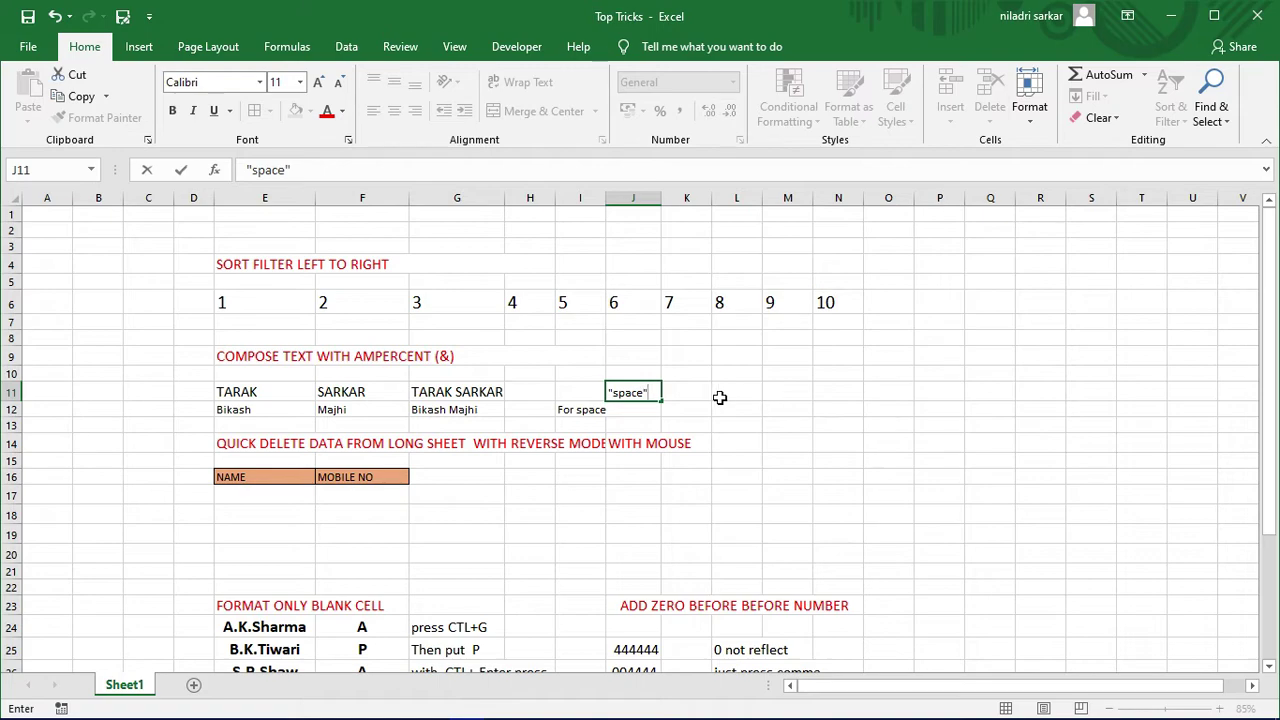
pyautogui.click(457, 410)
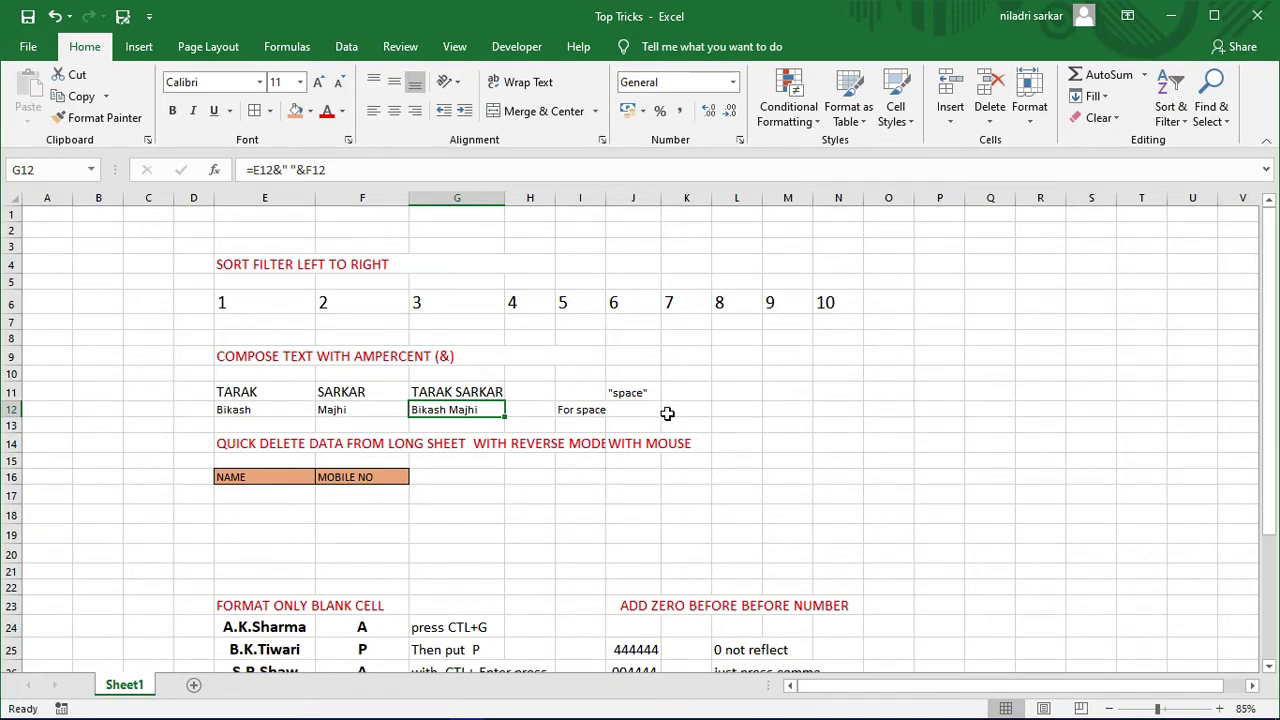
# - Add the note 'then operator (&)' in K11, fixing its typo
pyautogui.click(690, 394)
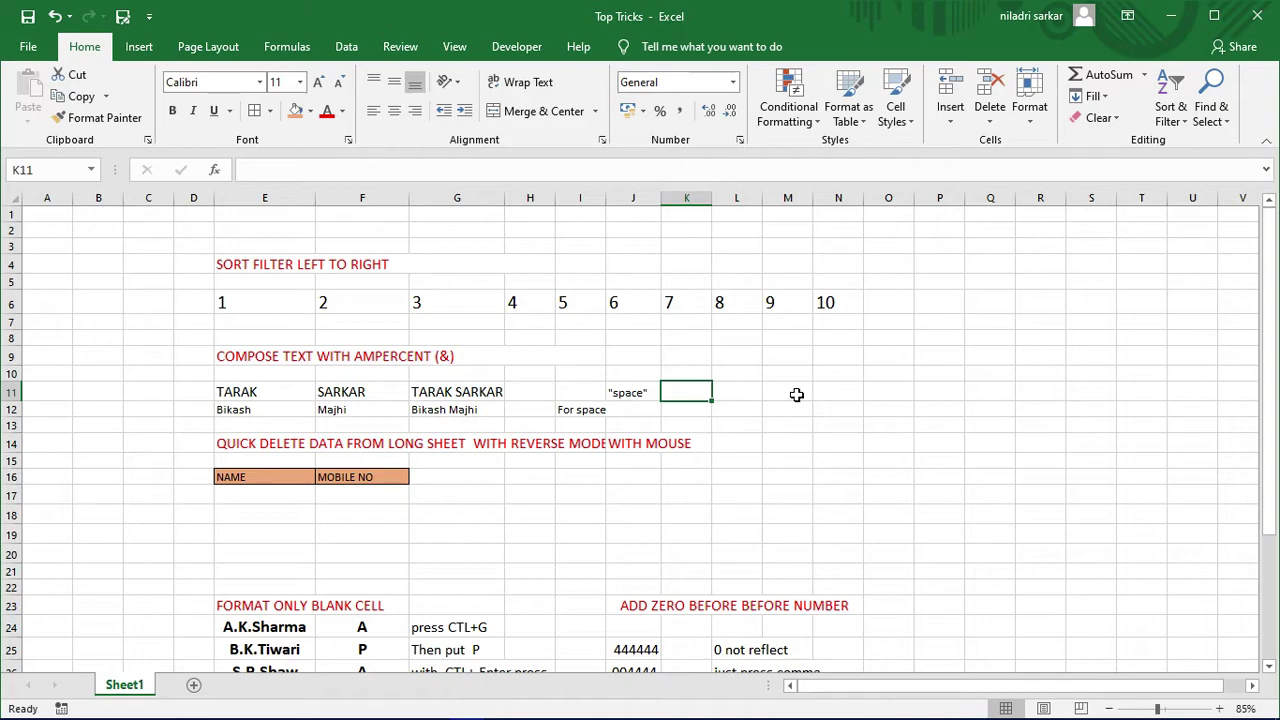
pyautogui.write('then ')
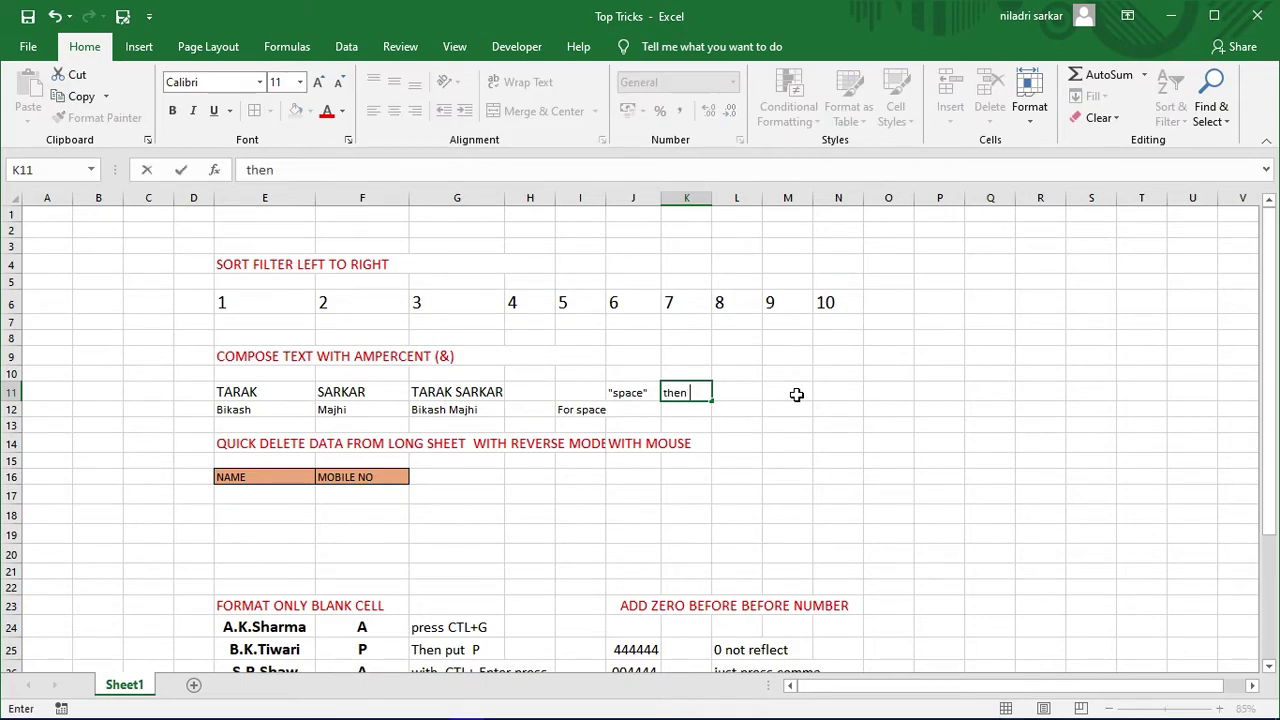
pyautogui.write('operatior')
pyautogui.press('BackSpace')
pyautogui.press('BackSpace')
pyautogui.click(800, 435)
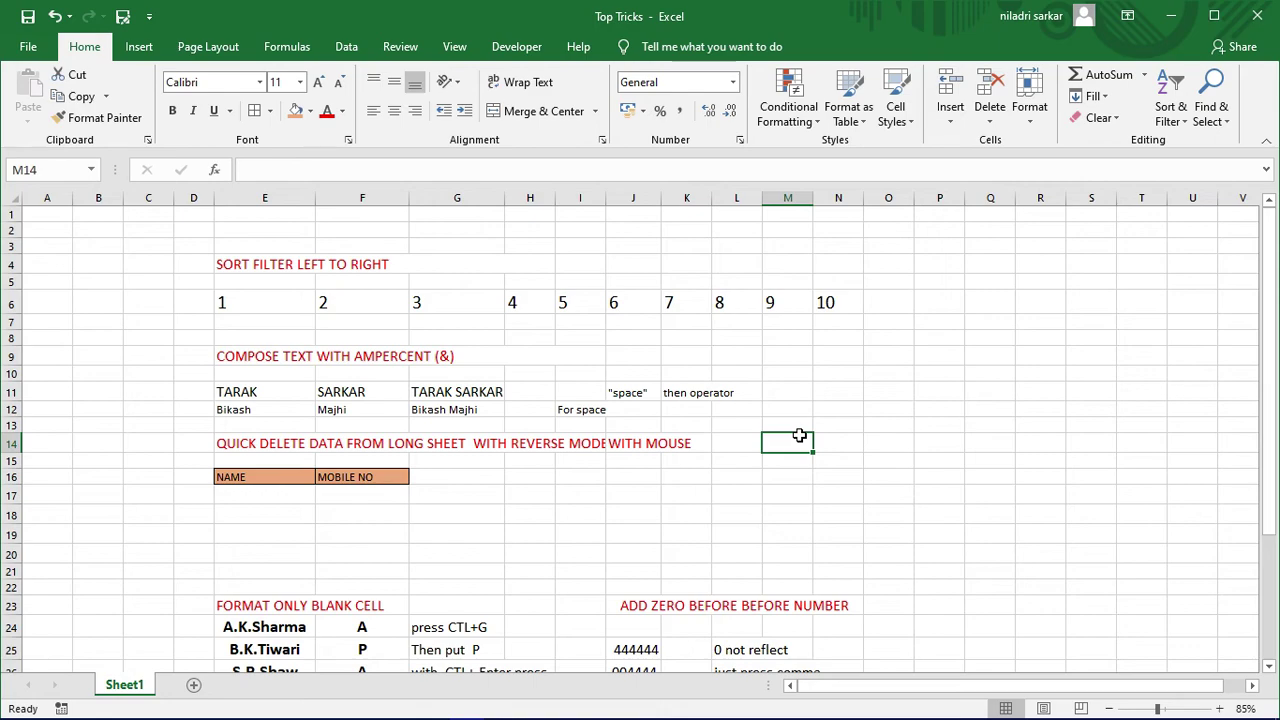
pyautogui.click(705, 396)
pyautogui.press('F2')
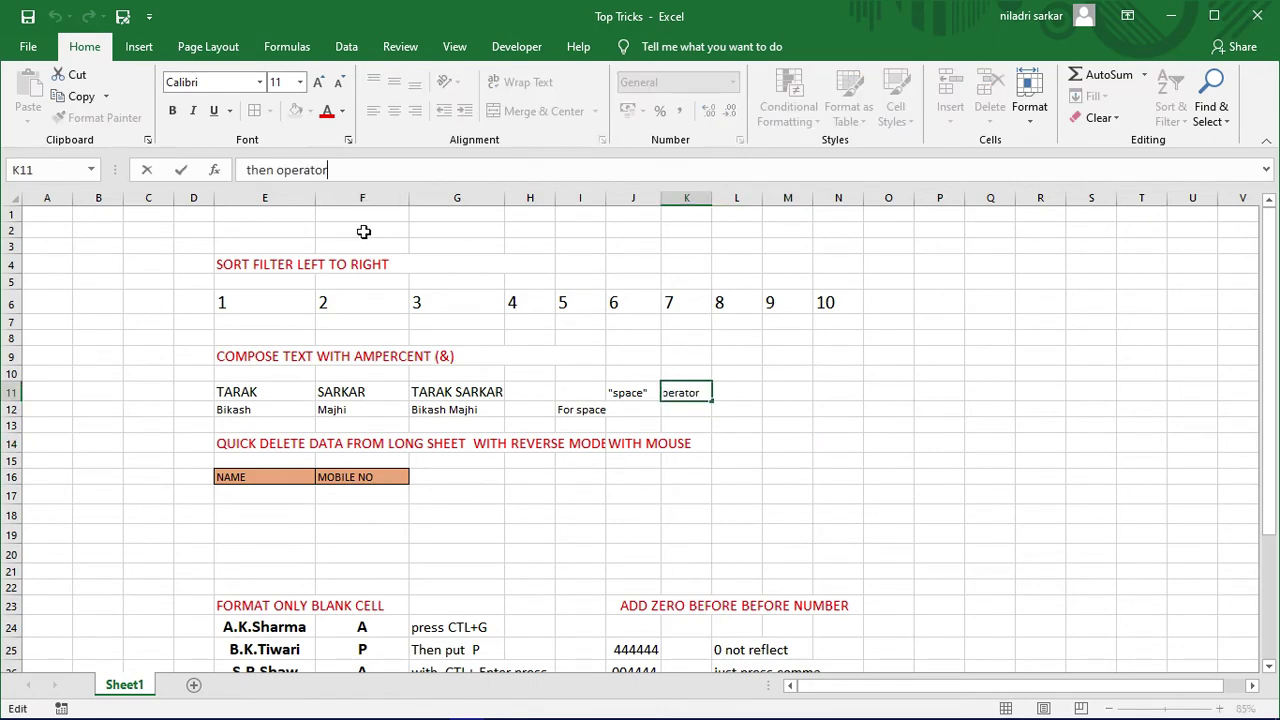
pyautogui.write(' (&')
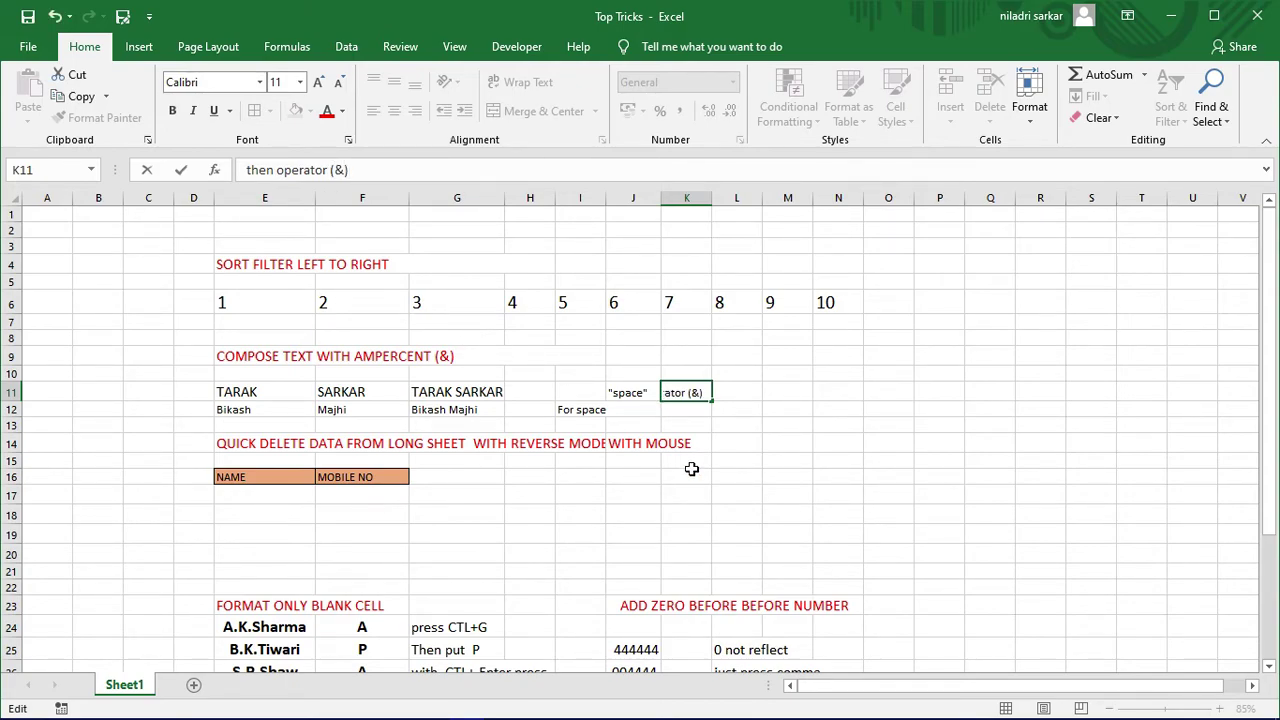
pyautogui.click(786, 460)
pyautogui.click(466, 410)
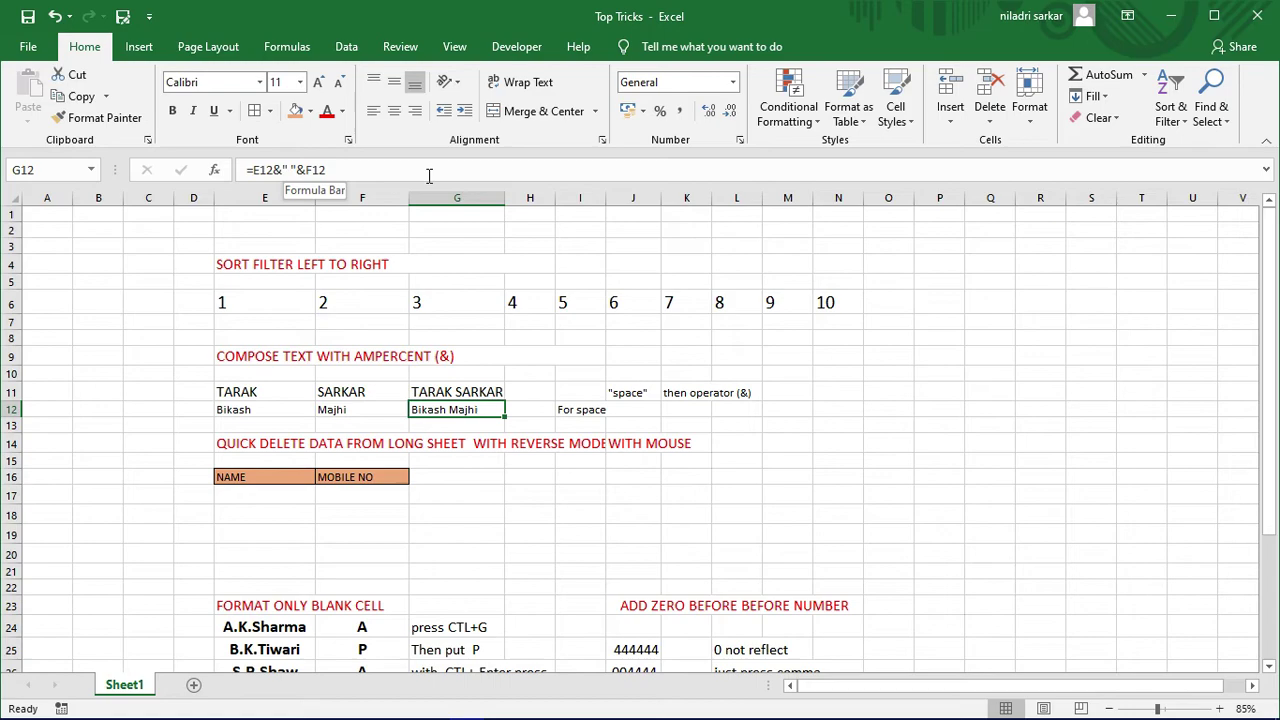
pyautogui.click(930, 491)
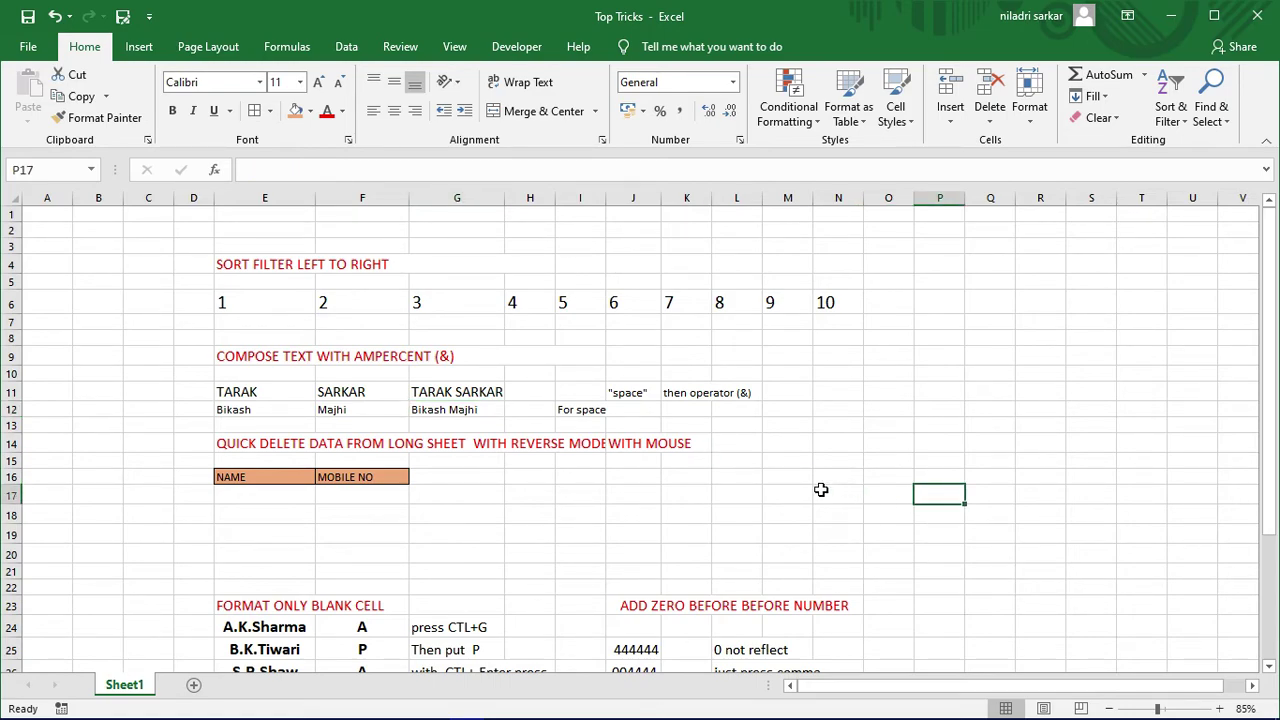
# - Enlarge the joined name in G12 and the first name and surname in E12:F12
pyautogui.click(467, 411)
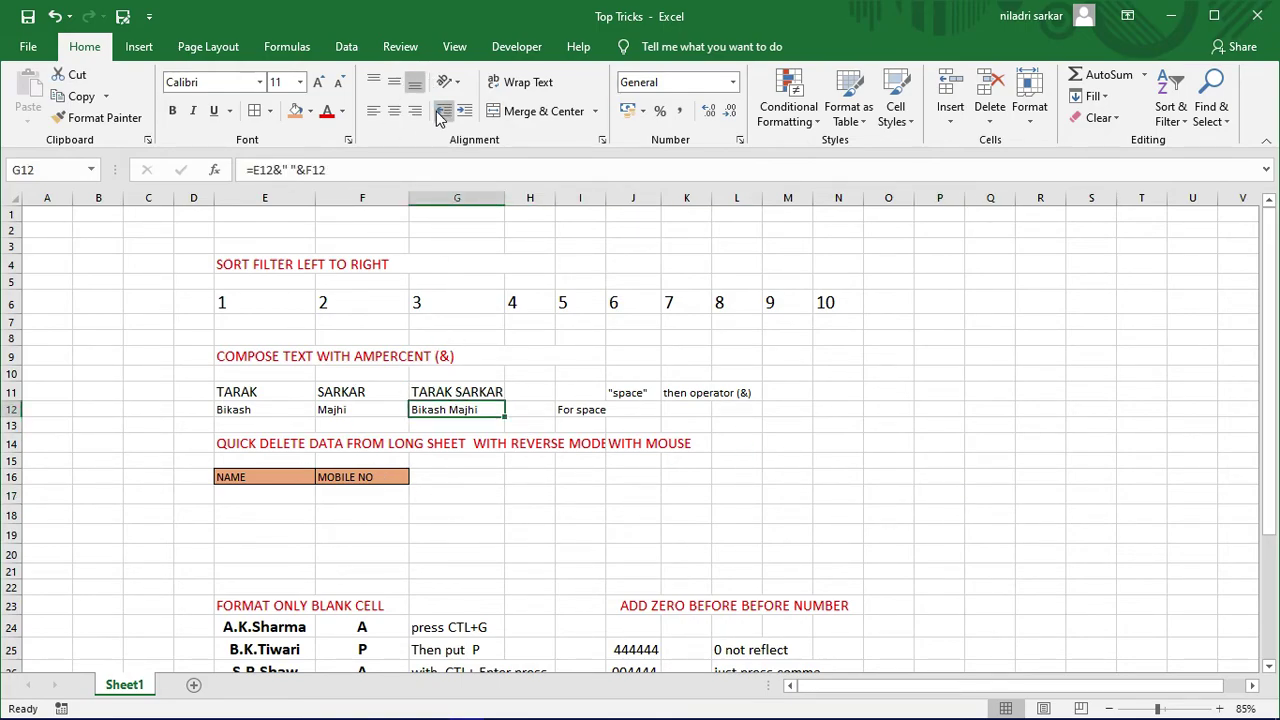
pyautogui.click(318, 84)
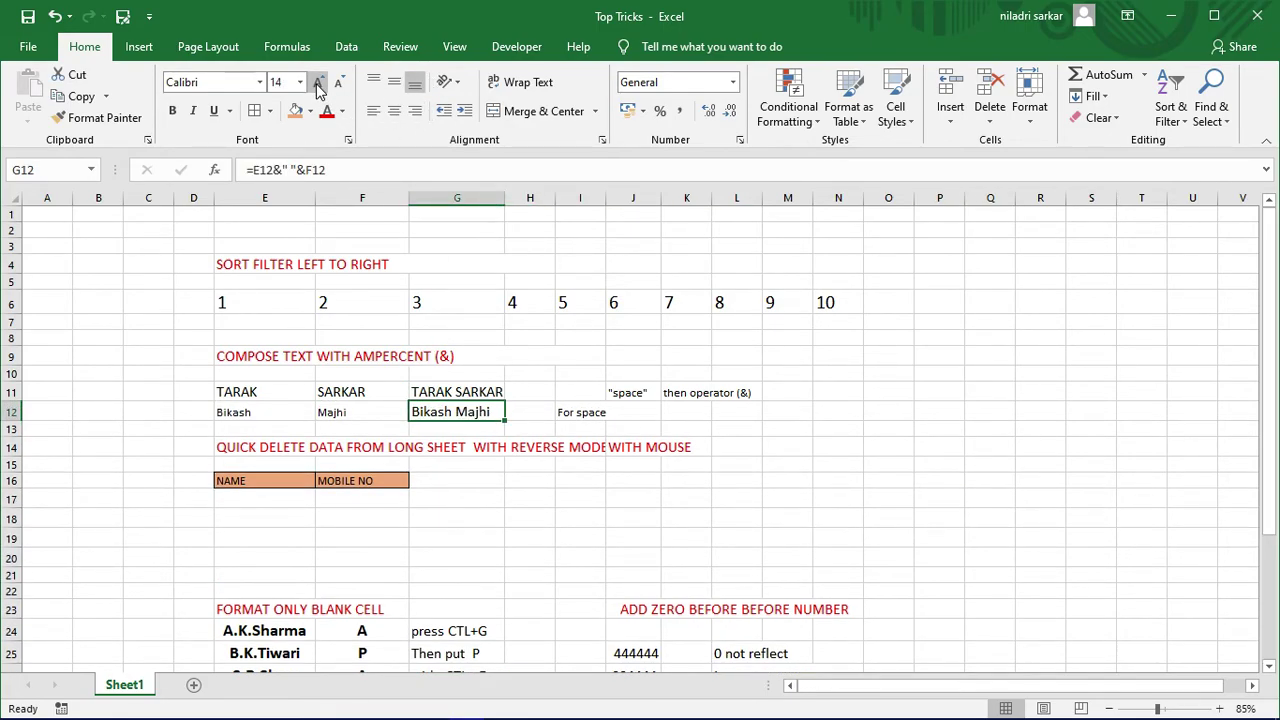
pyautogui.moveTo(218, 412); pyautogui.dragTo(362, 412)
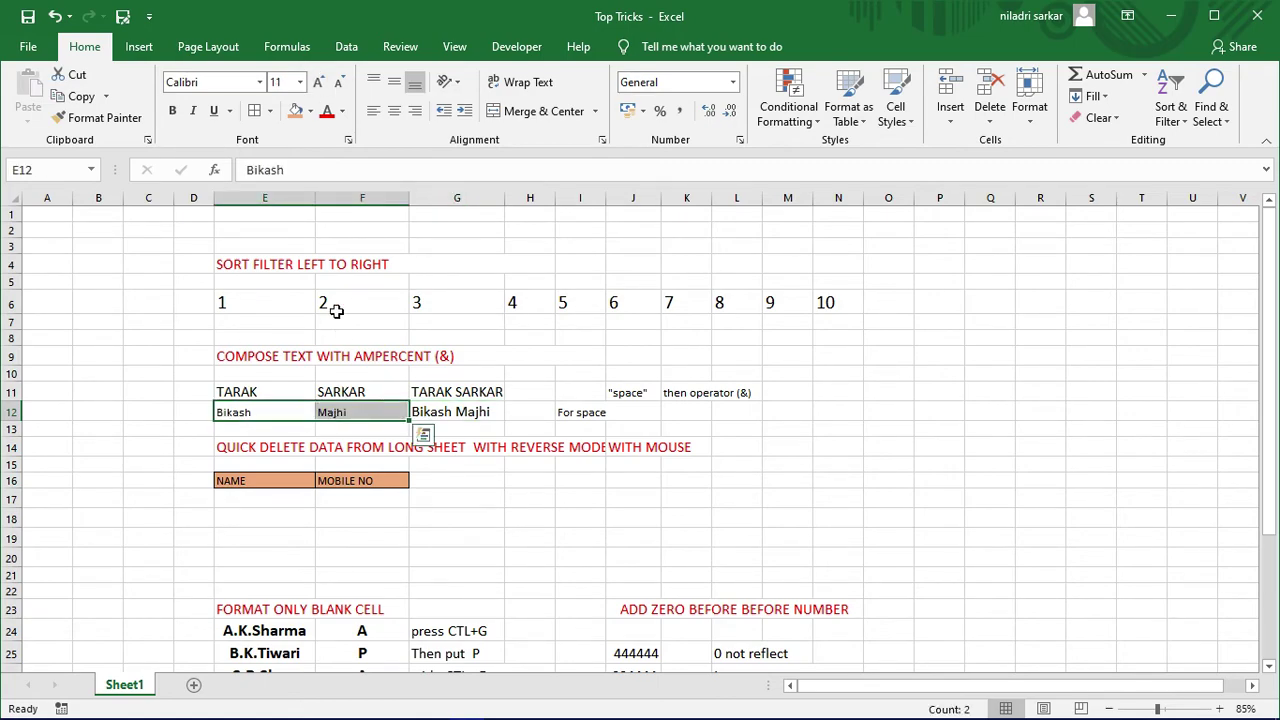
pyautogui.click(318, 84)
pyautogui.click(318, 84)
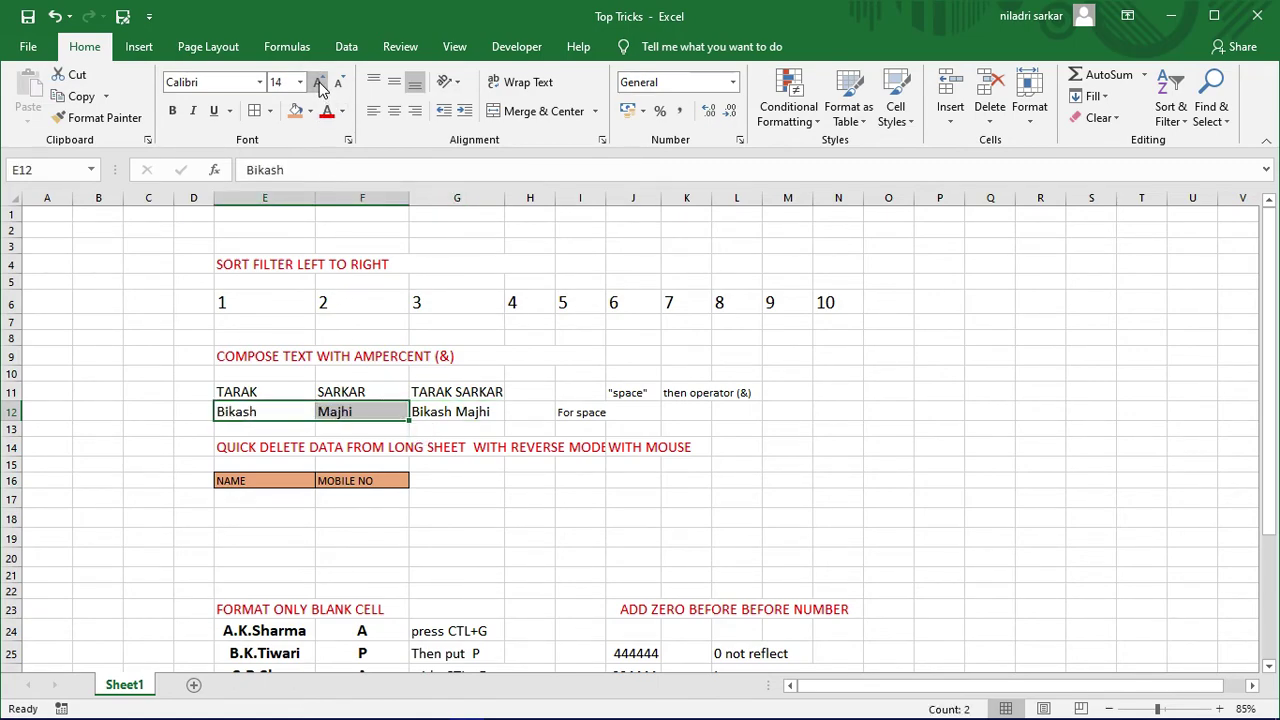
pyautogui.click(320, 86)
pyautogui.click(977, 503)
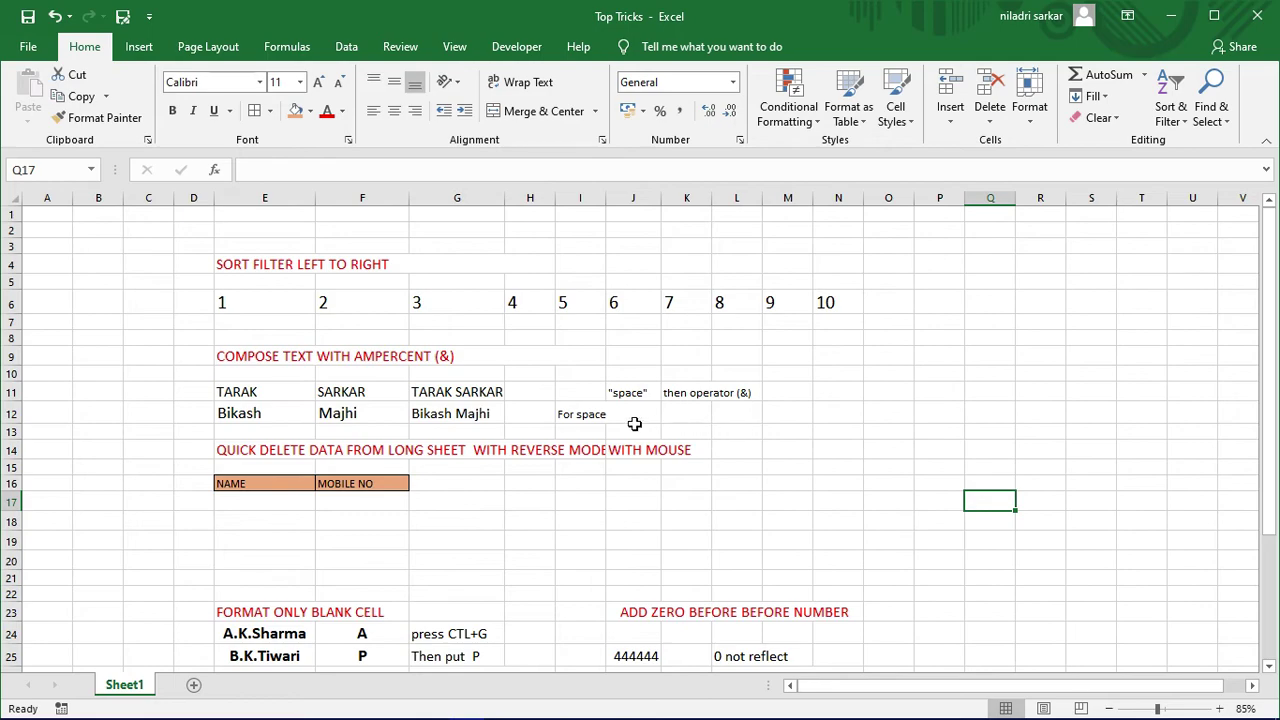
# - Enlarge the 'For space' note in I12 and the operator notes in J11:L11
pyautogui.click(577, 416)
pyautogui.click(318, 84)
pyautogui.click(318, 84)
pyautogui.click(855, 517)
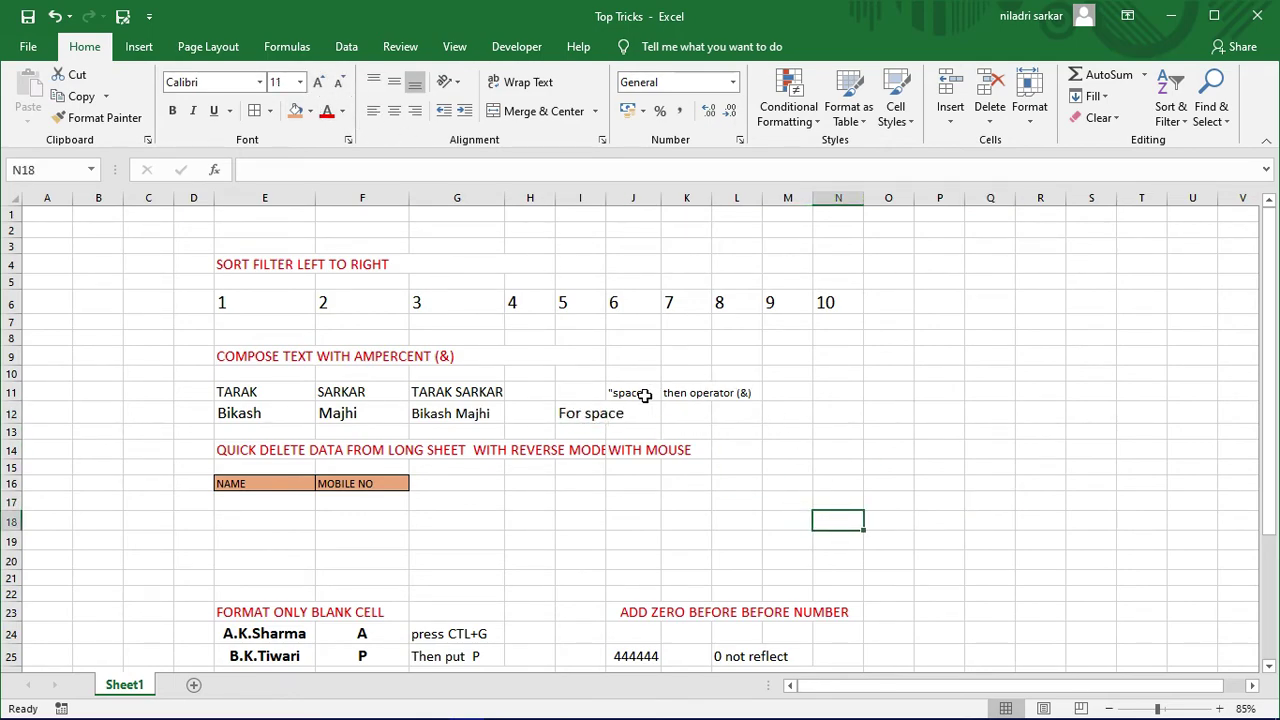
pyautogui.moveTo(610, 393); pyautogui.dragTo(757, 393)
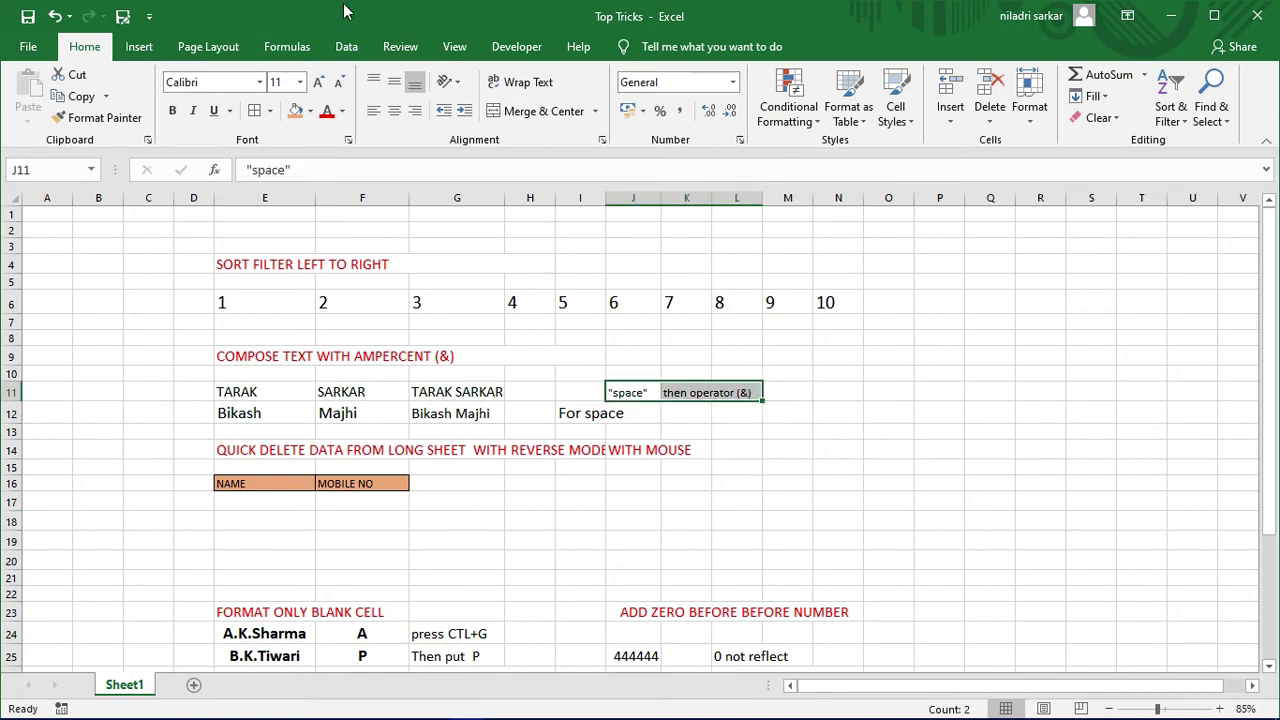
pyautogui.click(318, 82)
pyautogui.click(318, 82)
pyautogui.click(318, 82)
pyautogui.click(965, 482)
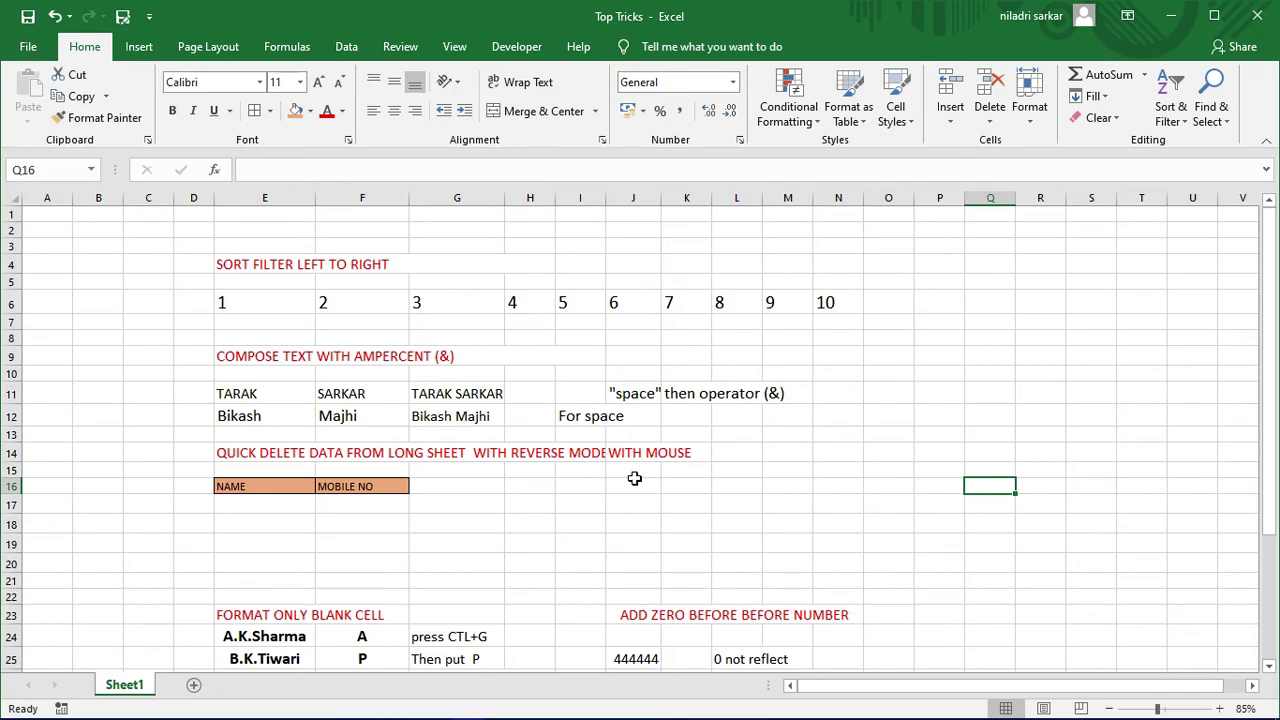
pyautogui.scroll(2, 634, 478)
pyautogui.scroll(-3, 634, 478)
pyautogui.scroll(-1, 634, 478)
pyautogui.scroll(1, 634, 478)
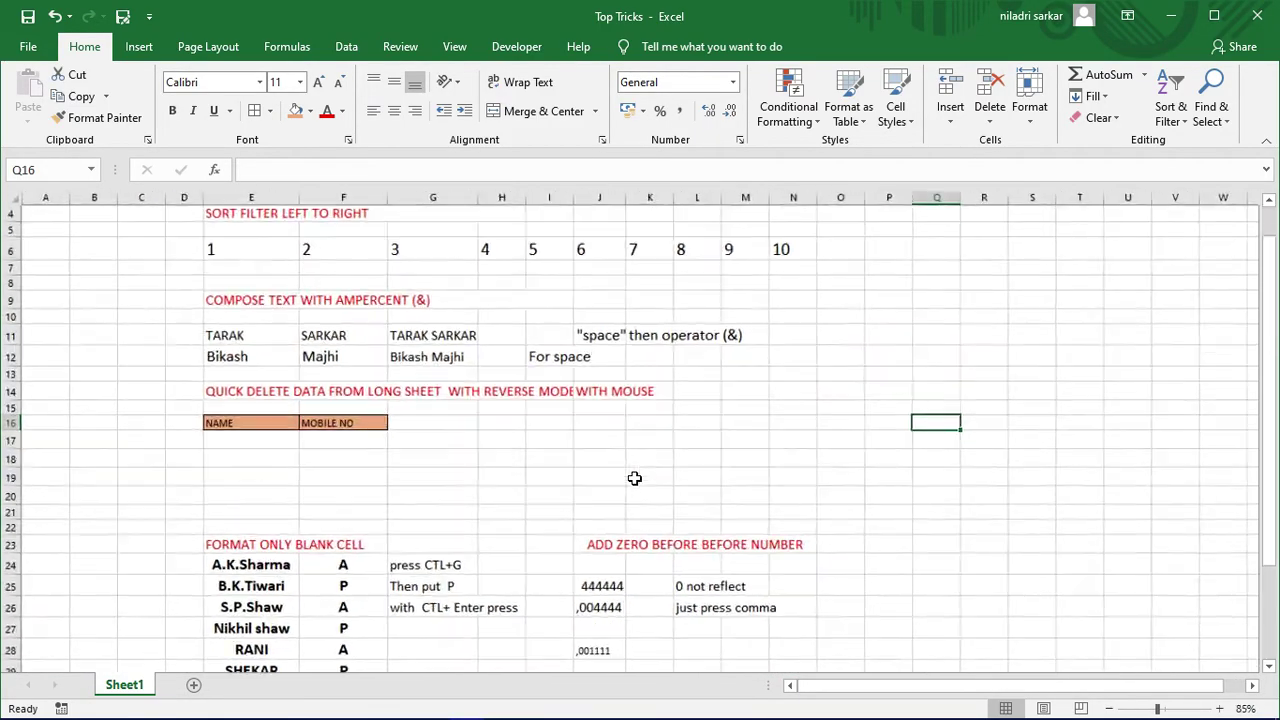
pyautogui.scroll(1, 634, 478)
pyautogui.scroll(1, 634, 478)
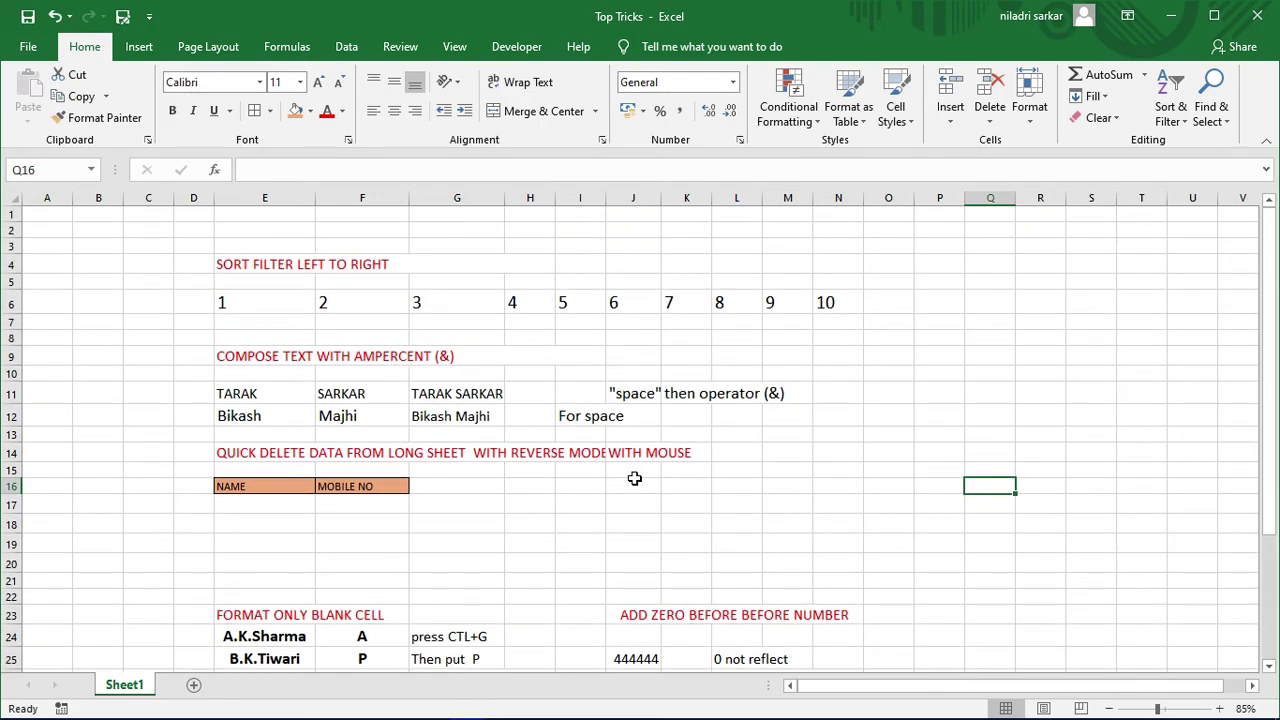
pyautogui.scroll(-2, 560, 380)
pyautogui.scroll(-3, 557, 382)
pyautogui.scroll(-3, 557, 382)
pyautogui.scroll(3, 557, 382)
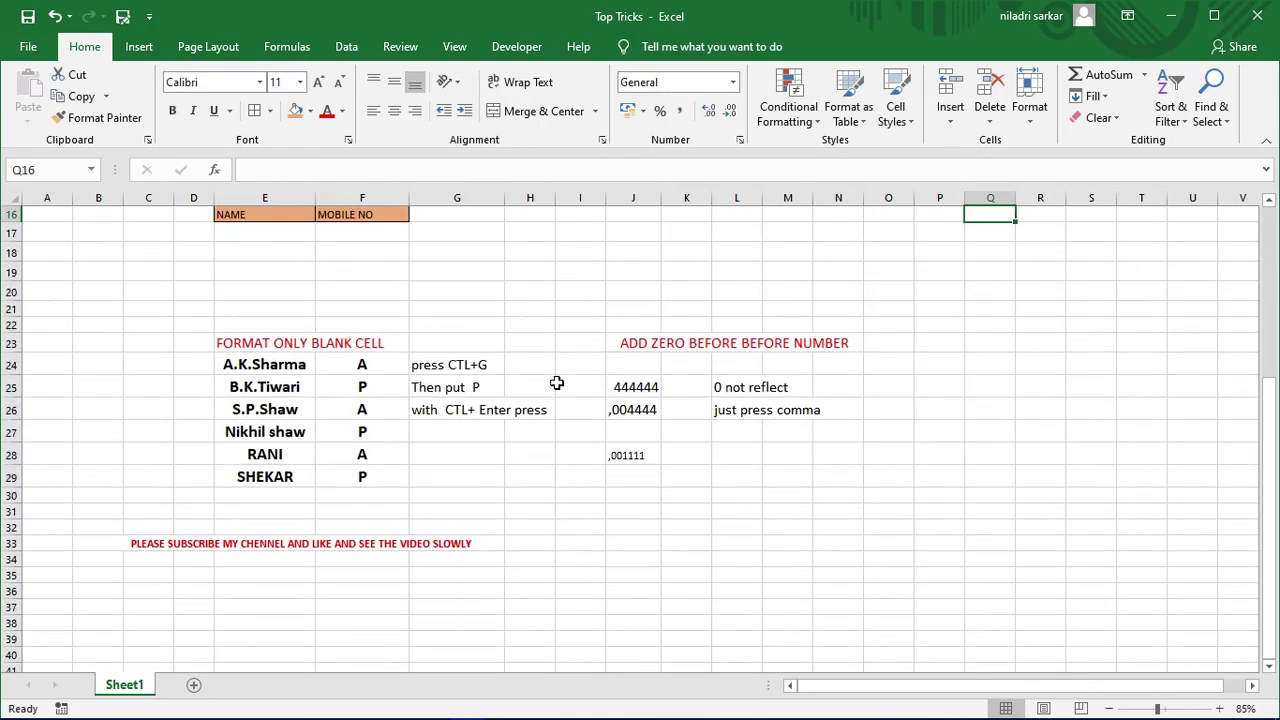
pyautogui.scroll(1, 557, 382)
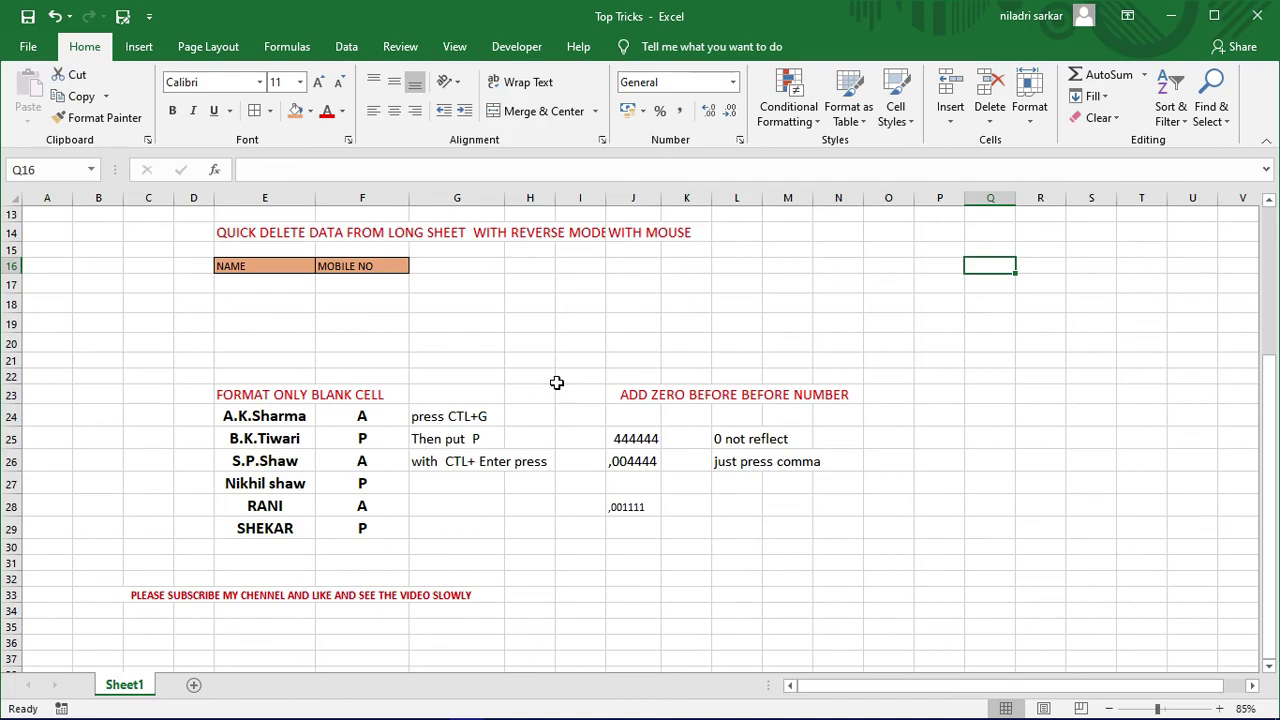
pyautogui.scroll(1, 557, 382)
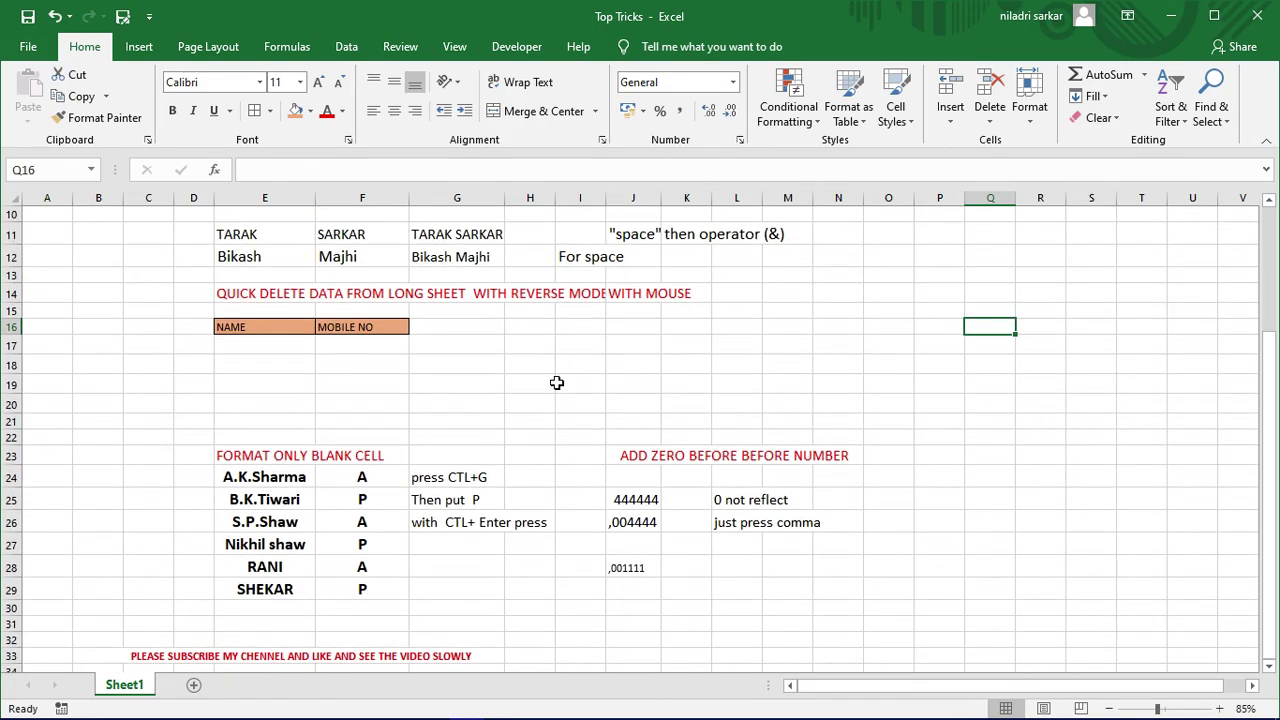
pyautogui.hotkey('alt', 'z')
pyautogui.click(622, 208)
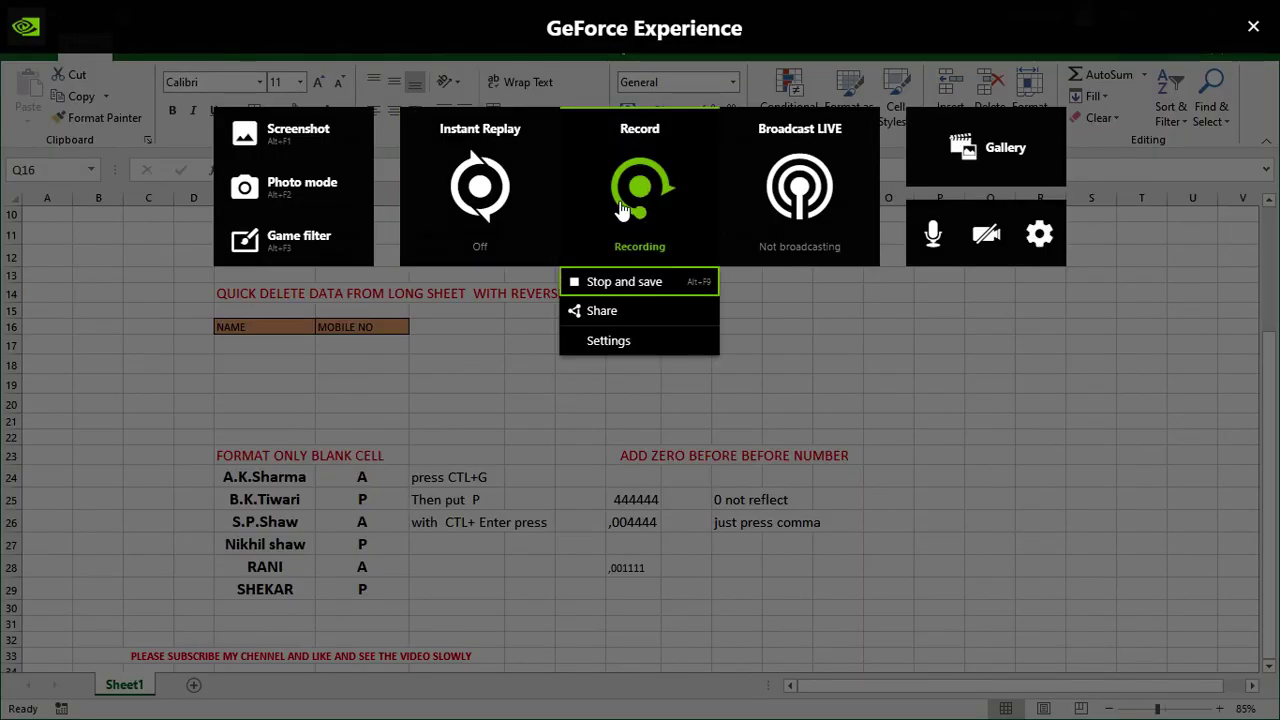